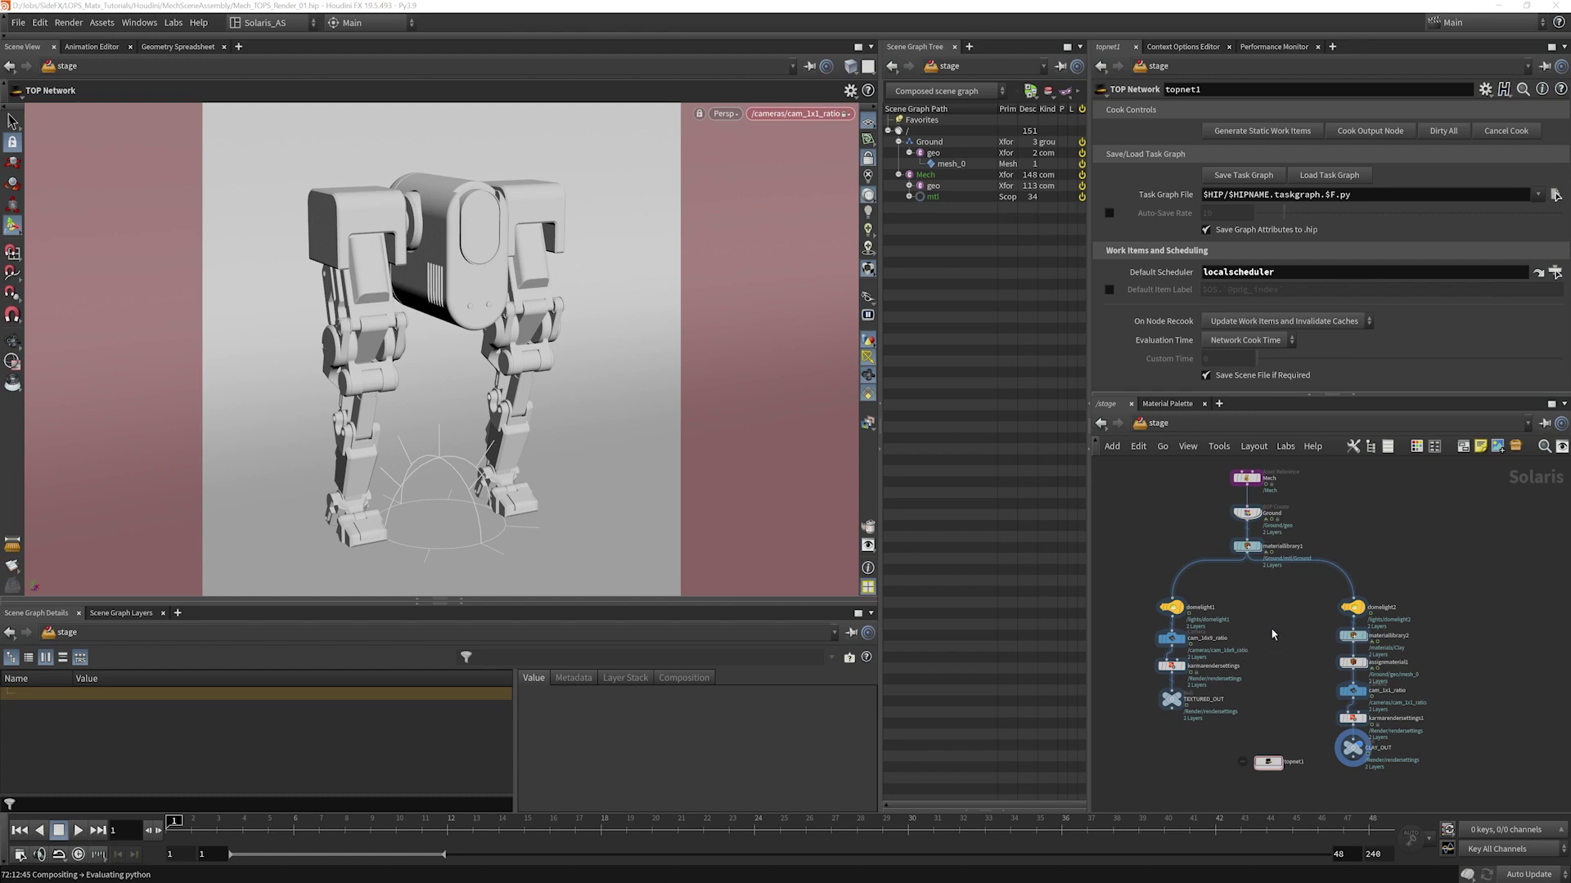
Display the TEXTURED_OUT node through the cam_16x9_ratio camera and render the viewport with Karma.
{"action": "scroll", "coordinate": [1268, 602], "scroll_direction": "up", "scroll_amount": 2}
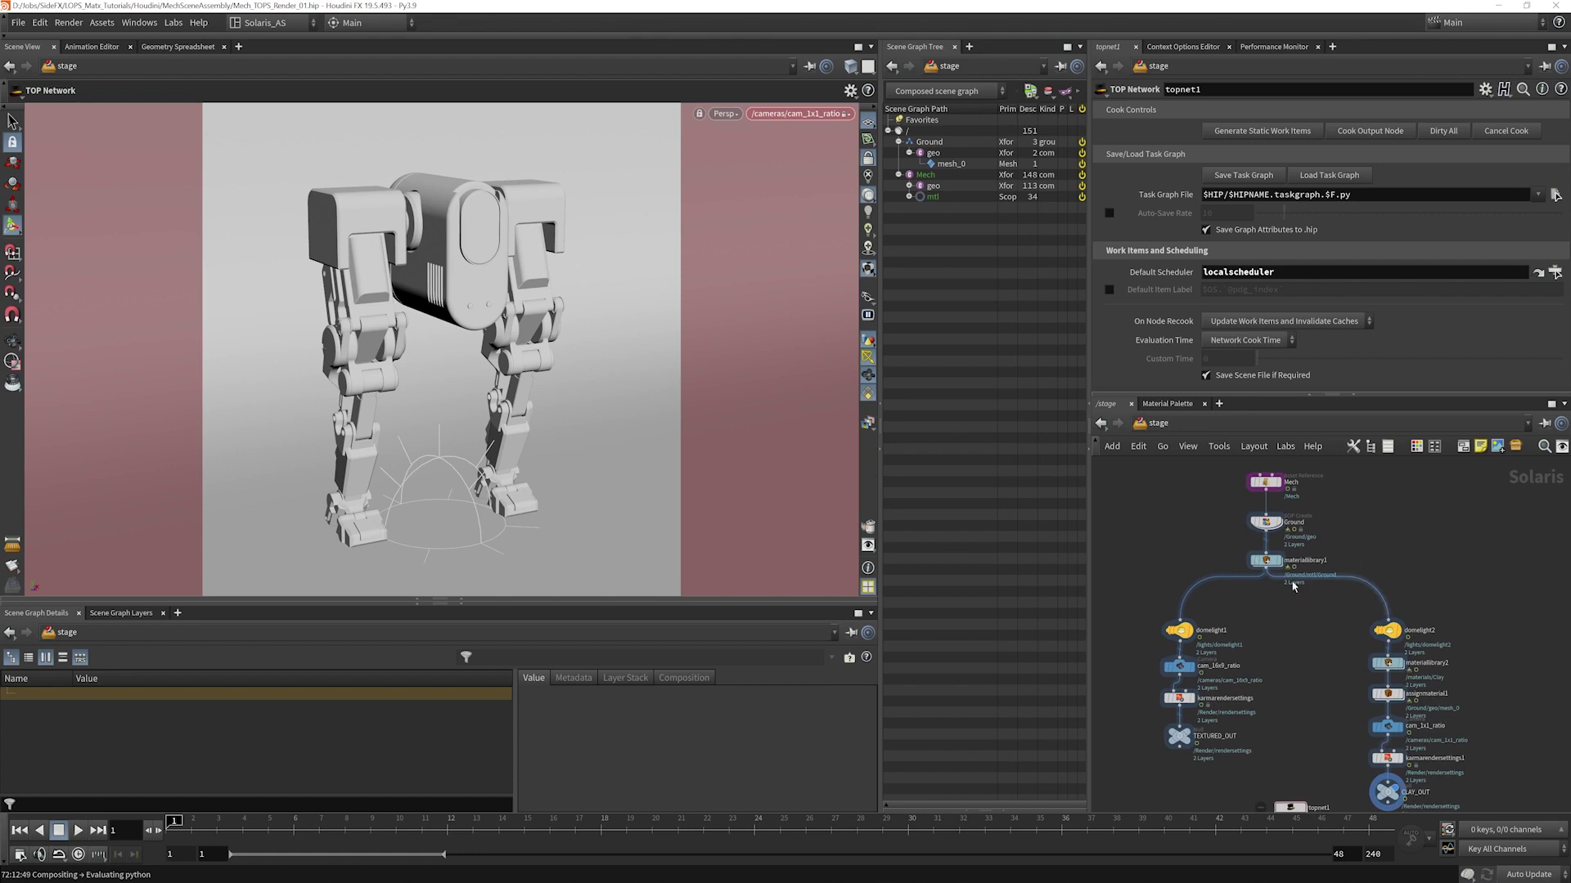
{"action": "middle_click_drag", "start_coordinate": [1268, 730], "coordinate": [1270, 690]}
{"action": "left_click", "coordinate": [1189, 693]}
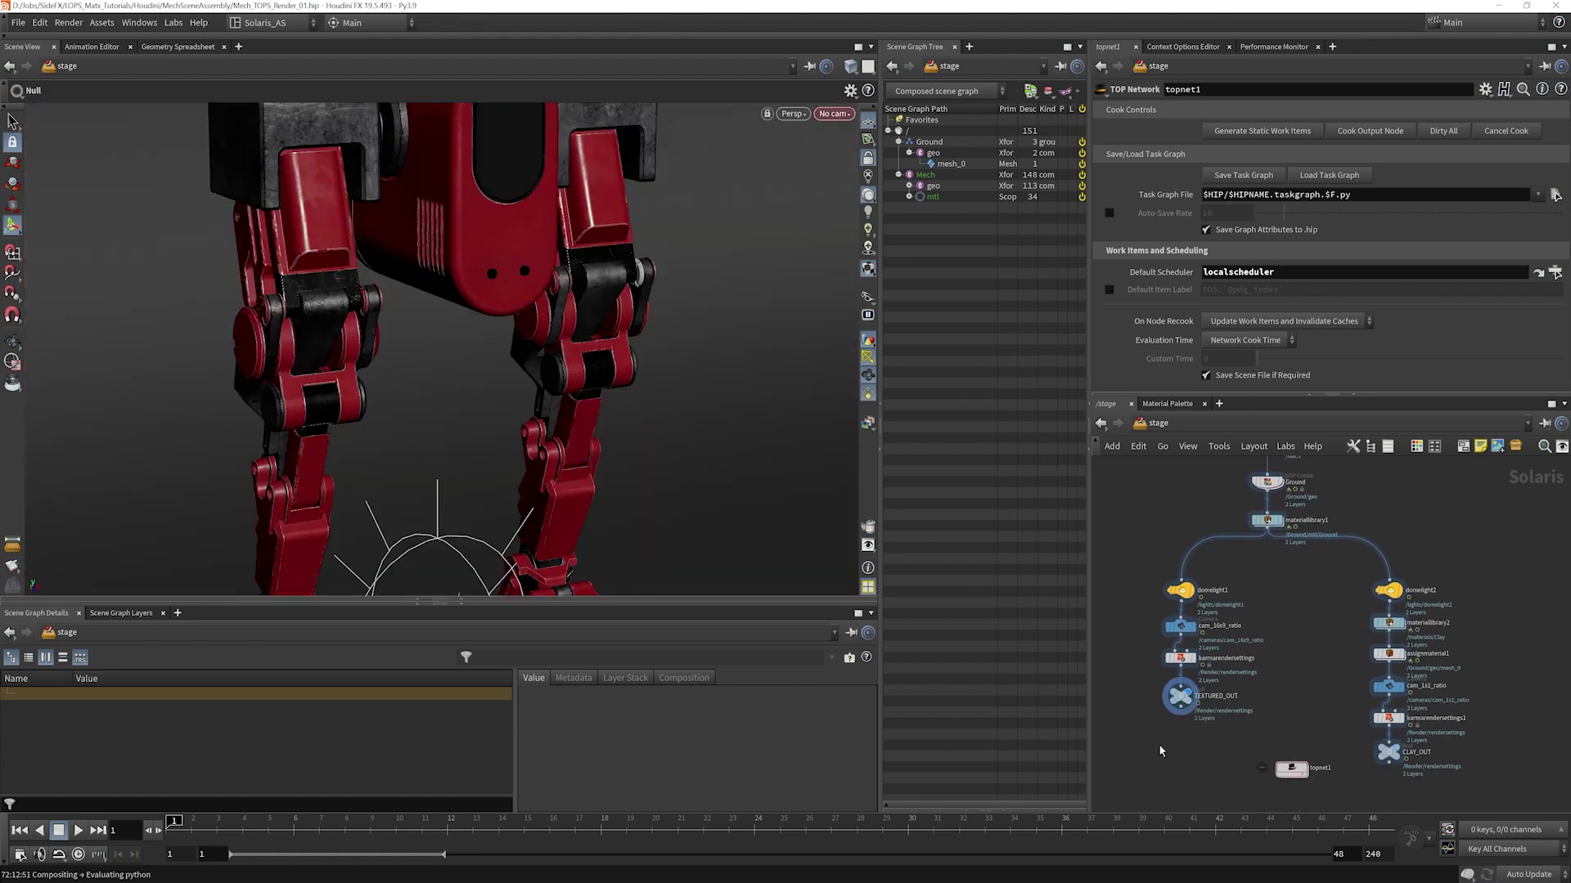
{"action": "left_click", "coordinate": [833, 114]}
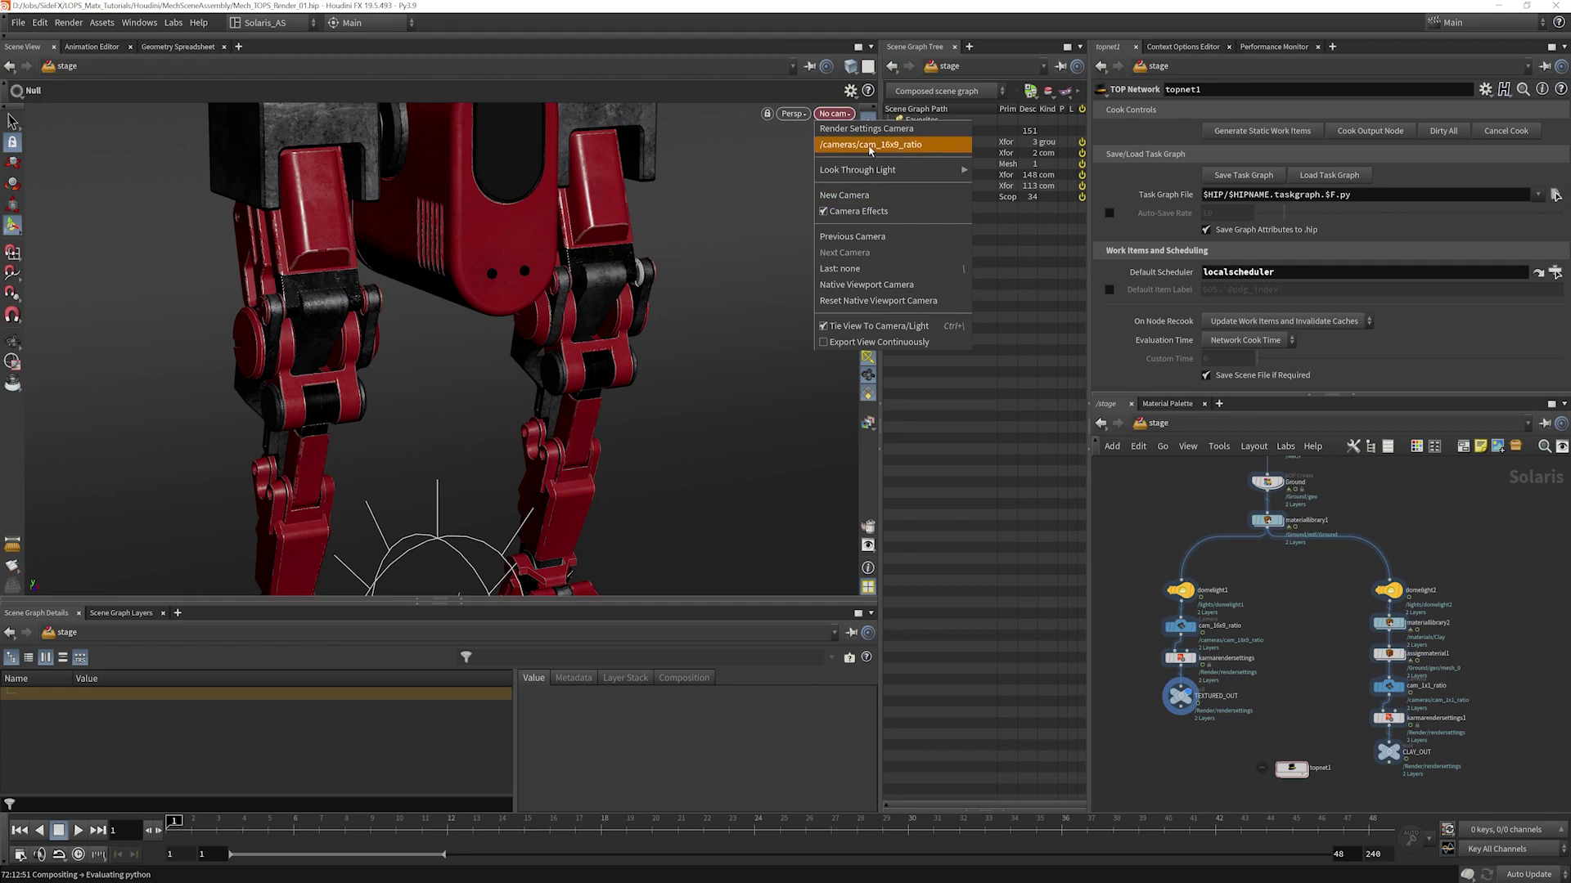
{"action": "left_click", "coordinate": [855, 140]}
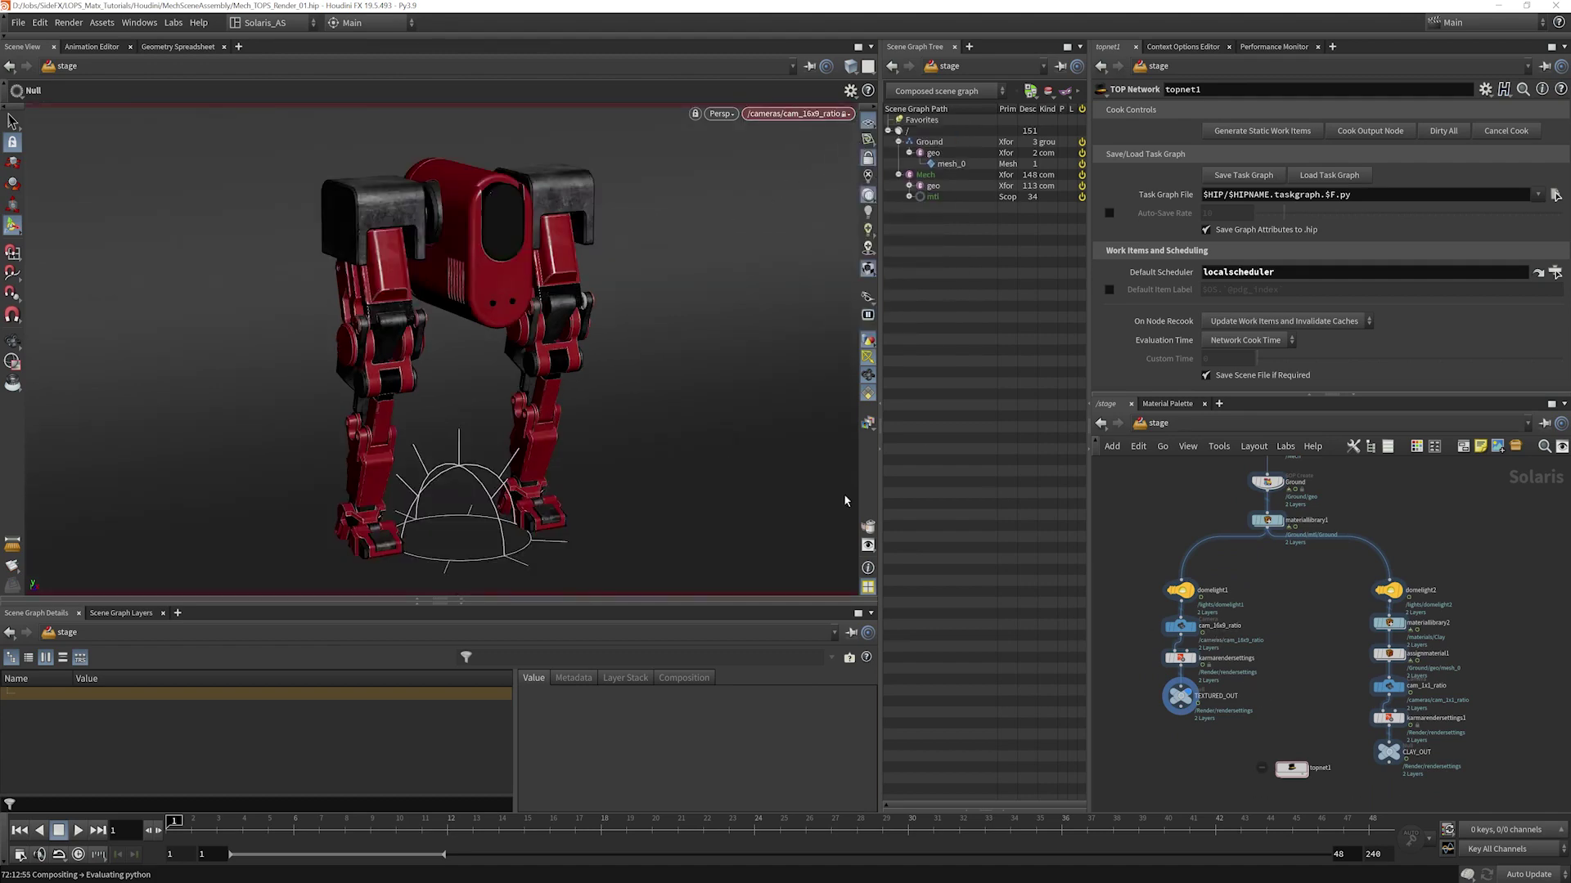
{"action": "left_click", "coordinate": [728, 113]}
{"action": "left_click", "coordinate": [749, 187]}
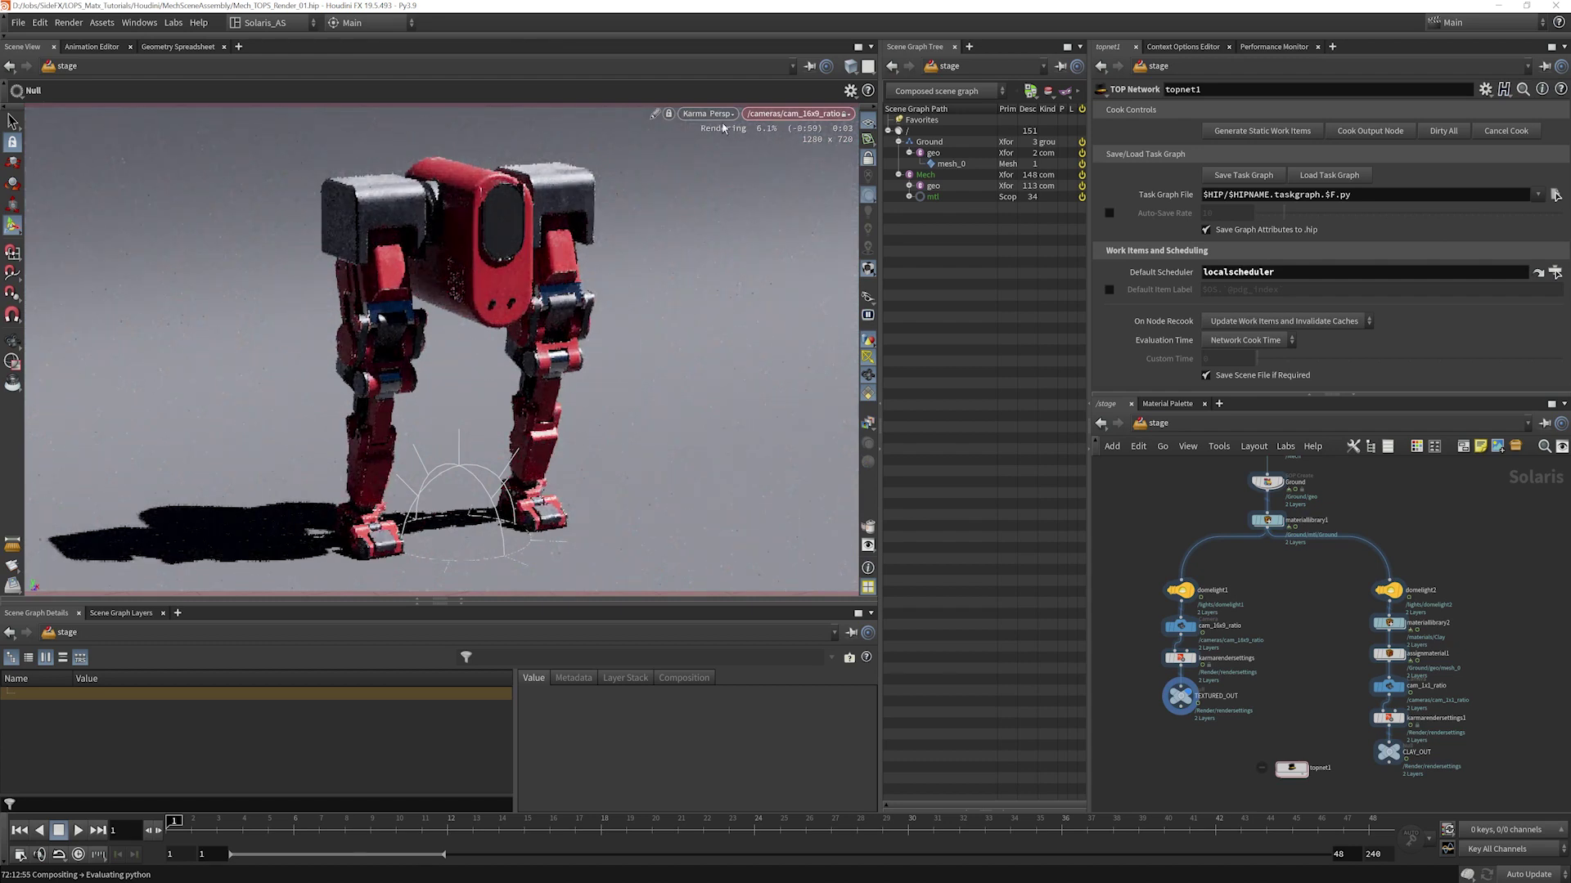
Preview the textured turntable at frame 28 and inspect the transform parameters of the Mech asset reference.
{"action": "left_click_drag", "start_coordinate": [340, 831], "coordinate": [849, 833]}
{"action": "middle_click_drag", "start_coordinate": [1304, 613], "coordinate": [1308, 765]}
{"action": "left_click", "coordinate": [1276, 595]}
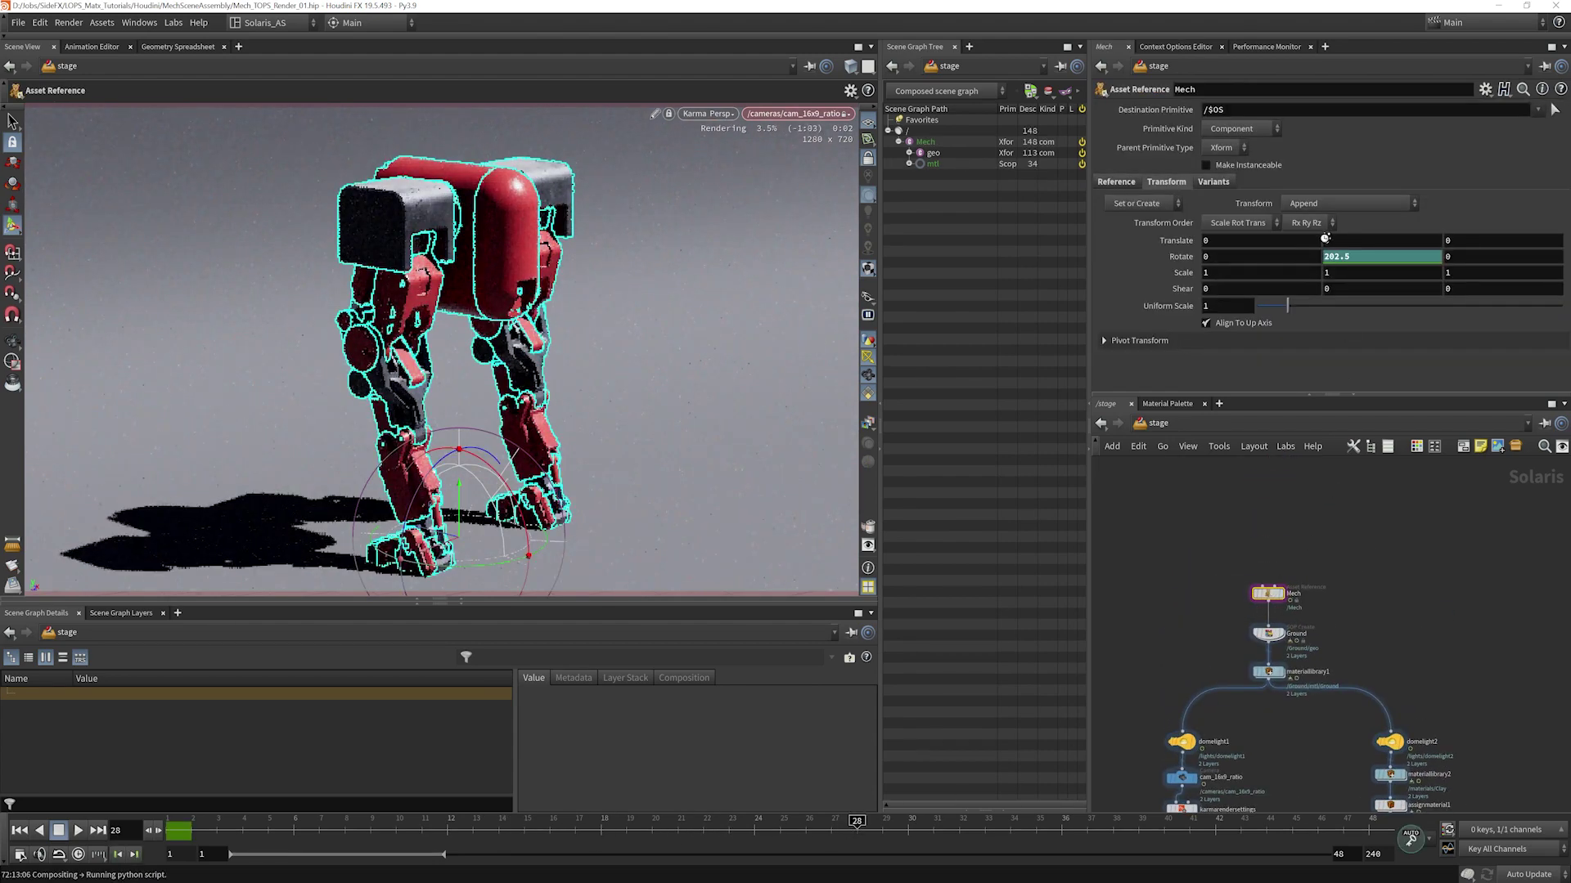
{"action": "middle_click_drag", "start_coordinate": [1208, 538], "coordinate": [1205, 460]}
Return to frame 1, select the TEXTURED_OUT node and switch the viewport renderer to Houdini GL.
{"action": "left_click", "coordinate": [173, 828]}
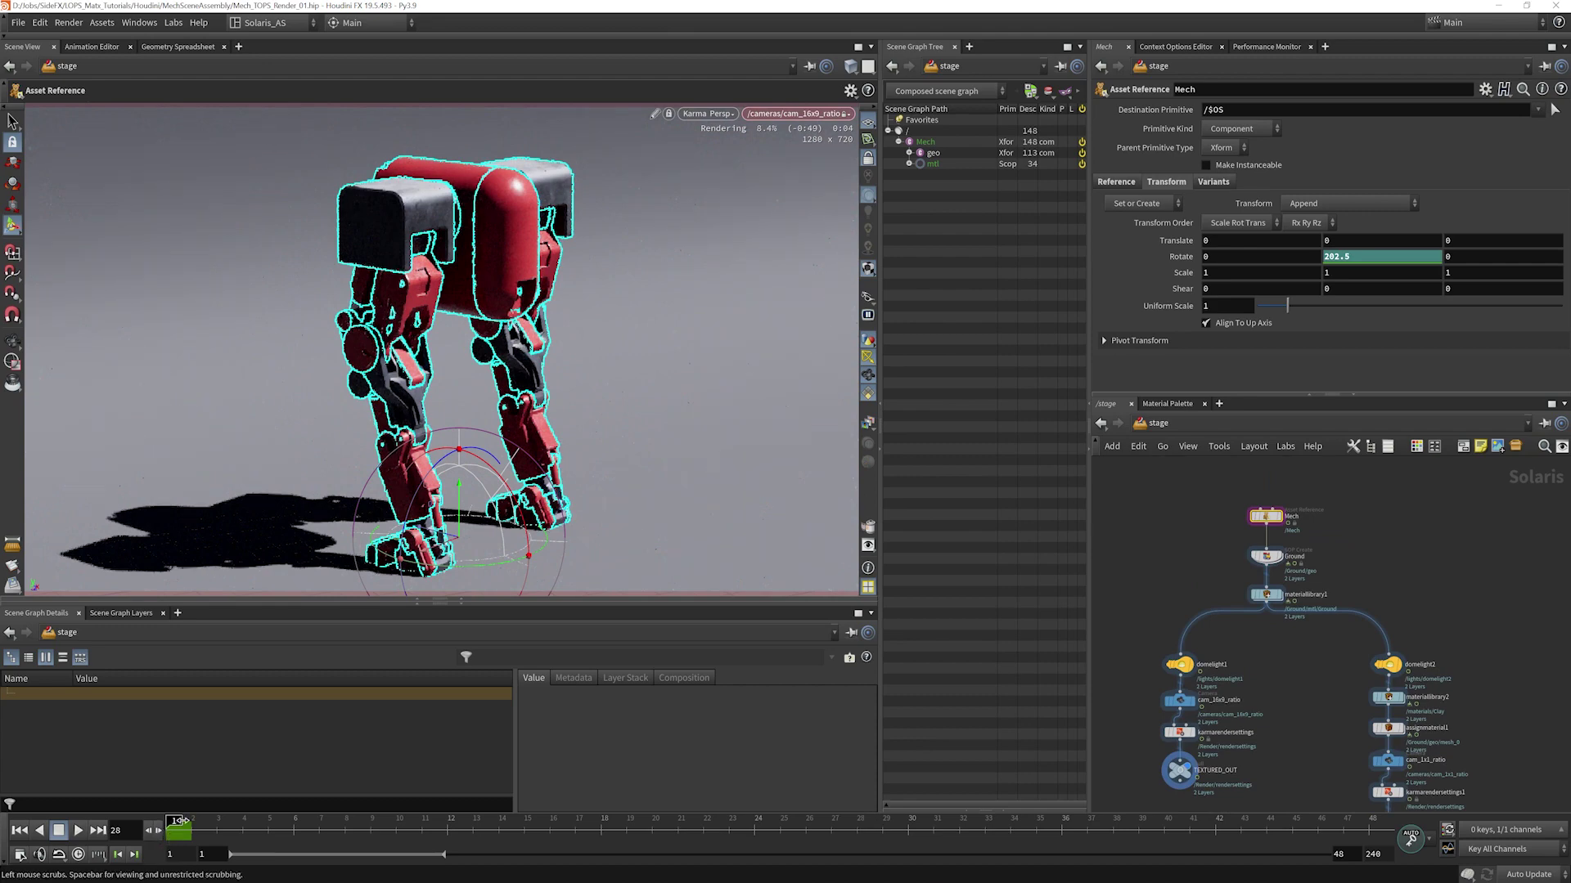
{"action": "middle_click_drag", "start_coordinate": [1153, 693], "coordinate": [1138, 586]}
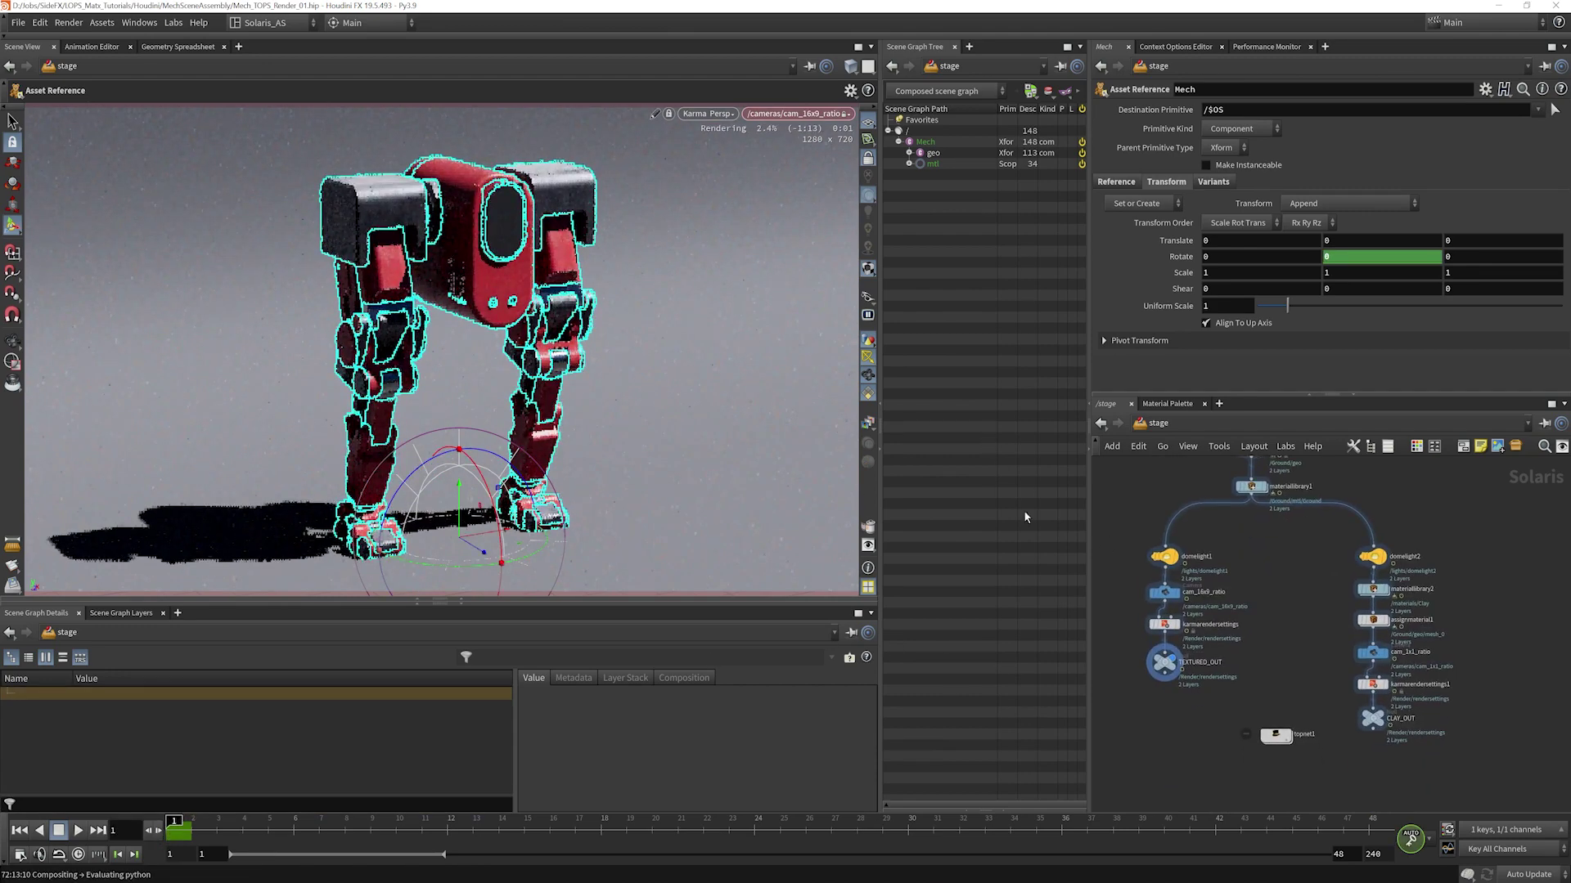
{"action": "left_click", "coordinate": [12, 121]}
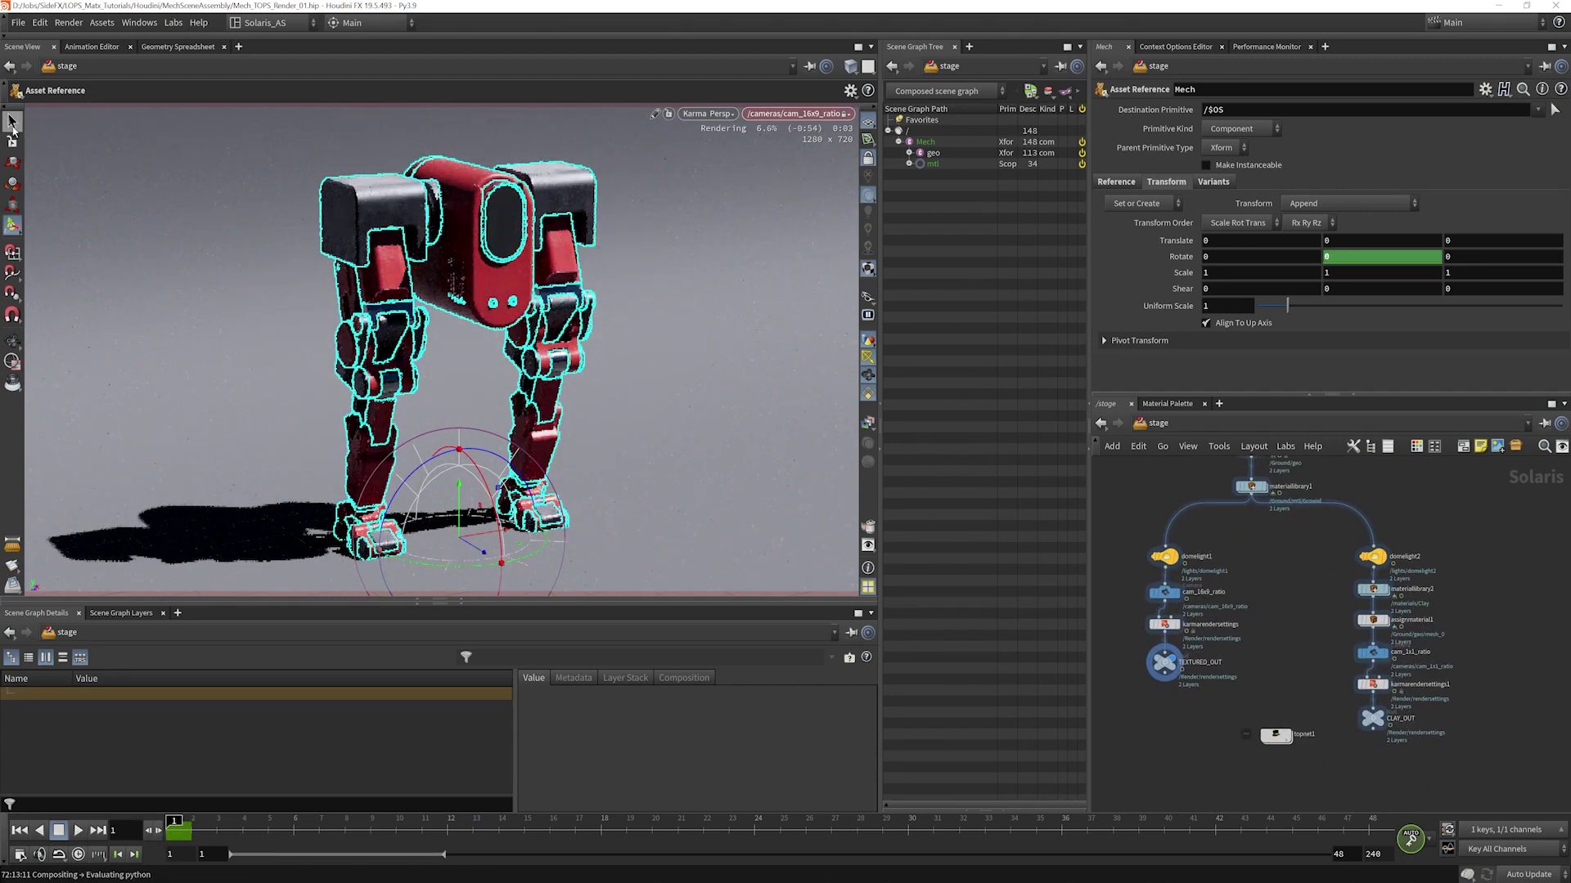
{"action": "left_click", "coordinate": [1163, 663]}
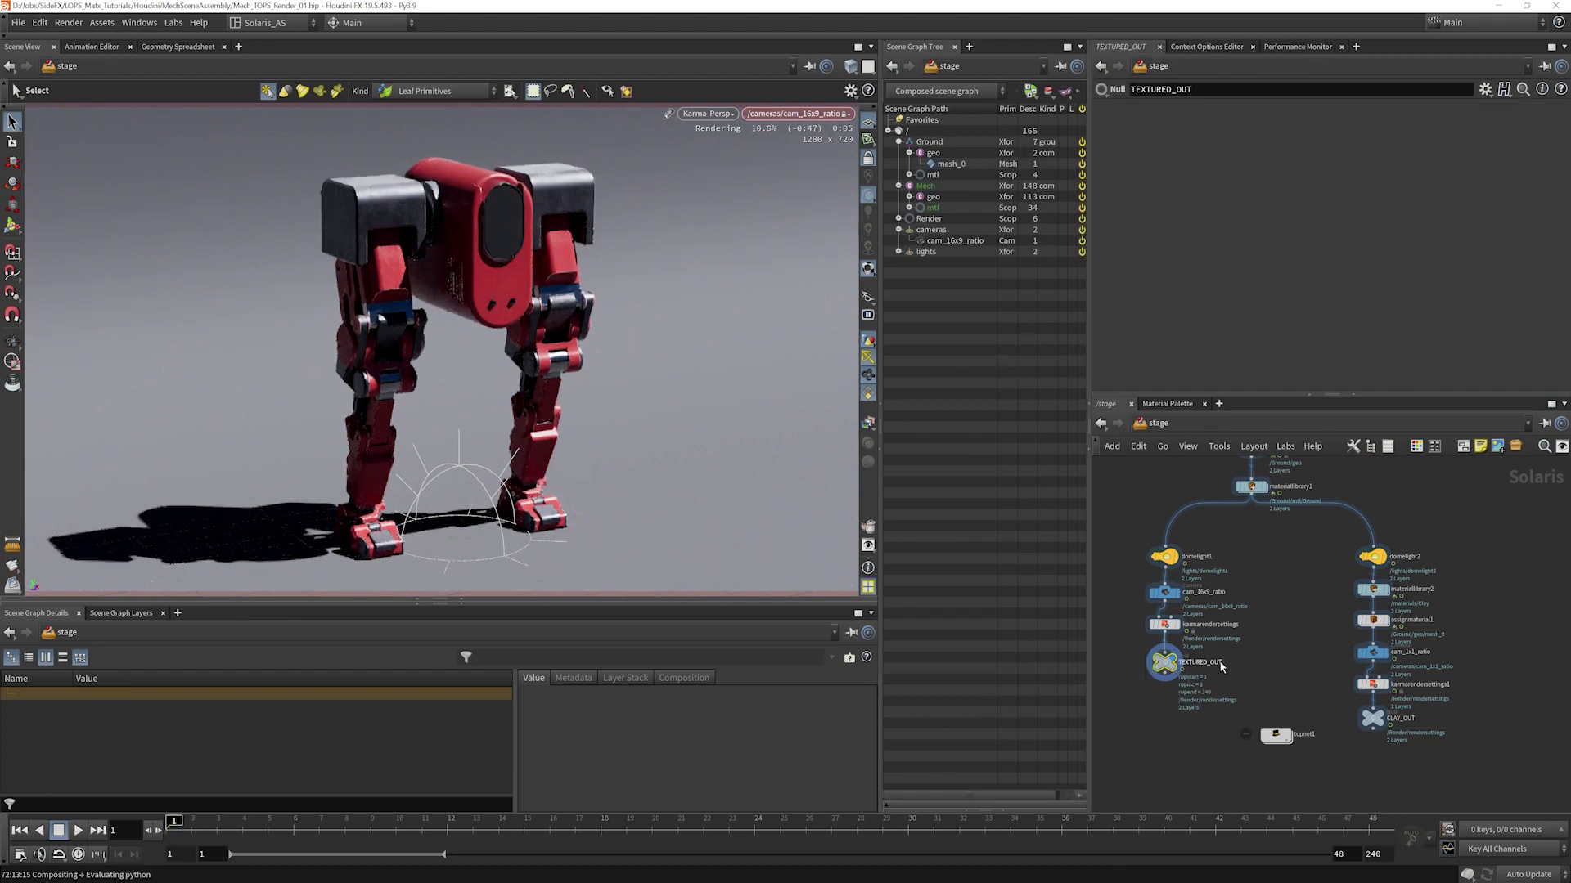
{"action": "left_click", "coordinate": [732, 113]}
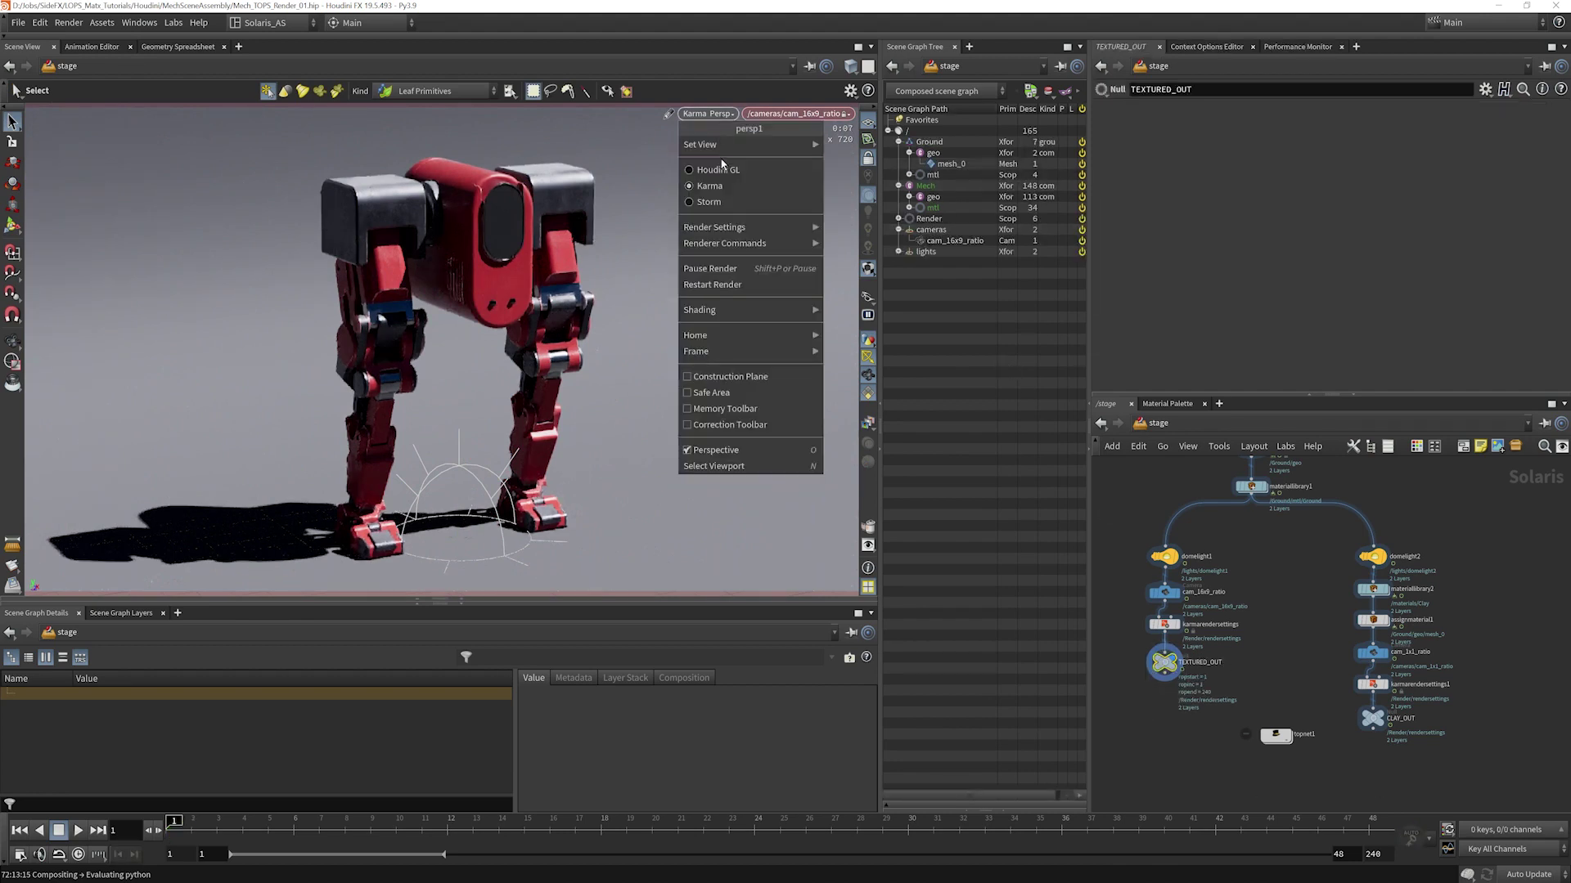
{"action": "left_click", "coordinate": [720, 168]}
Display the CLAY_OUT node through the cam_1x1_ratio camera and render the viewport with Karma.
{"action": "scroll", "coordinate": [1457, 671], "scroll_direction": "up", "scroll_amount": 1}
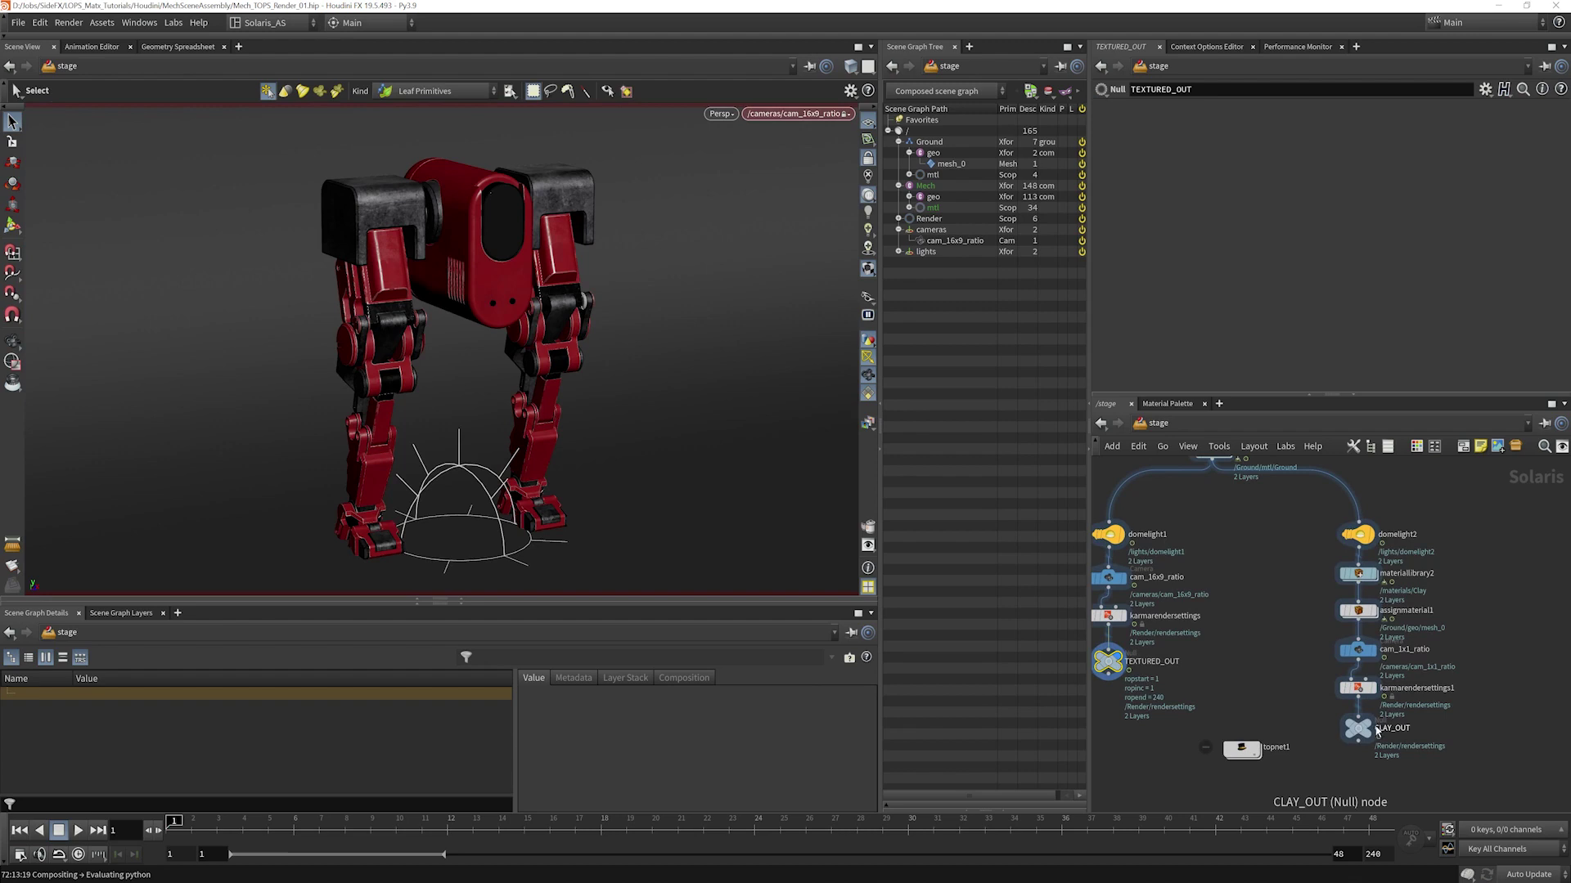
{"action": "left_click", "coordinate": [1364, 727]}
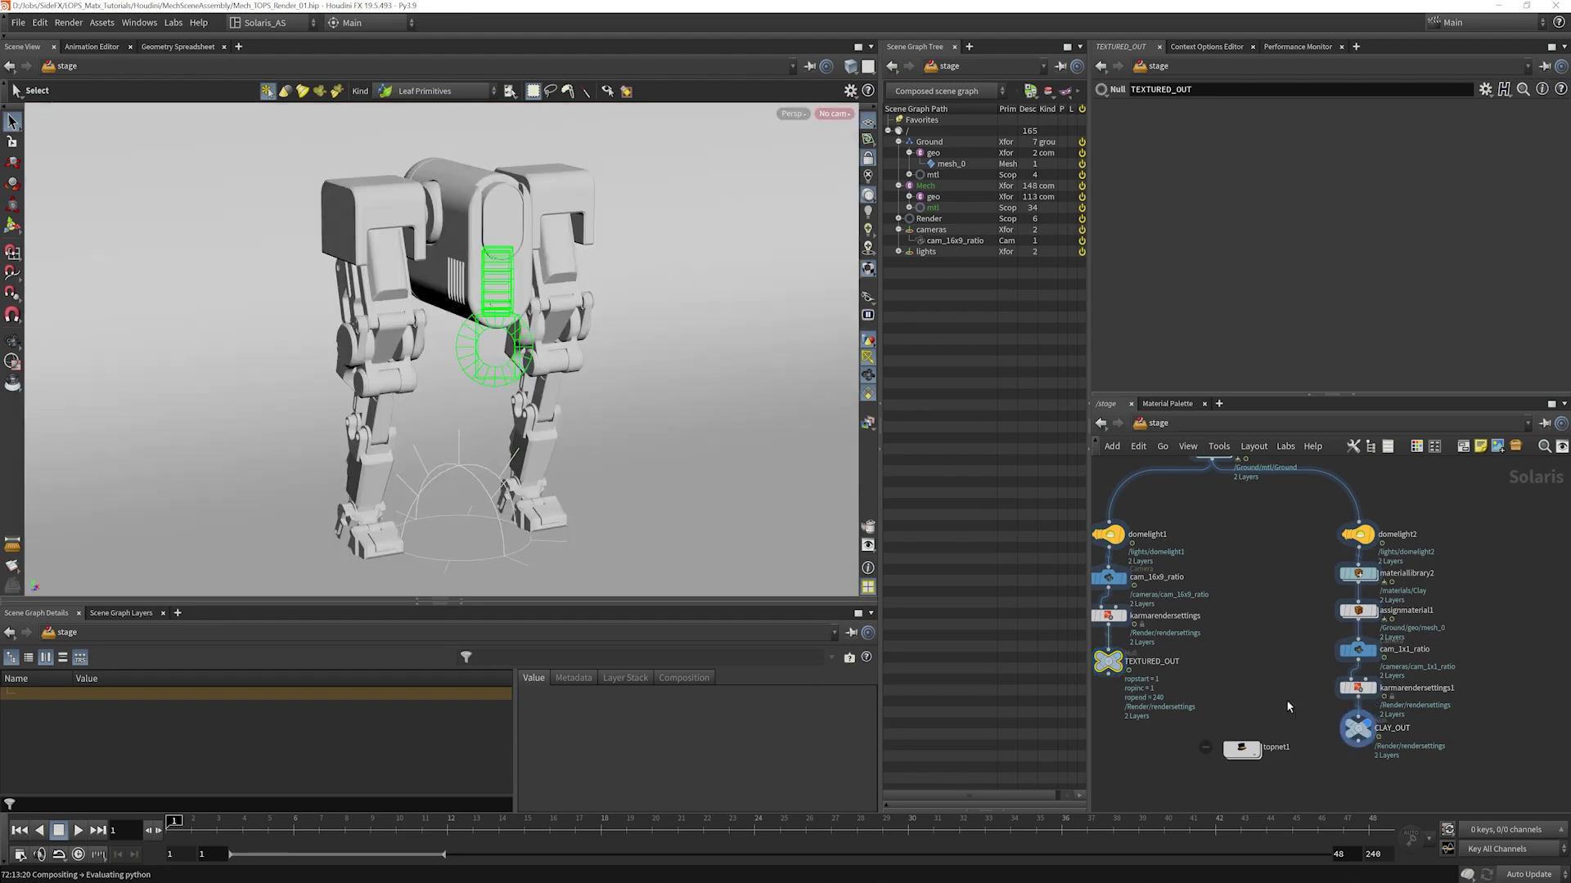
{"action": "left_click", "coordinate": [794, 114]}
{"action": "left_click", "coordinate": [833, 114]}
{"action": "left_click", "coordinate": [834, 114]}
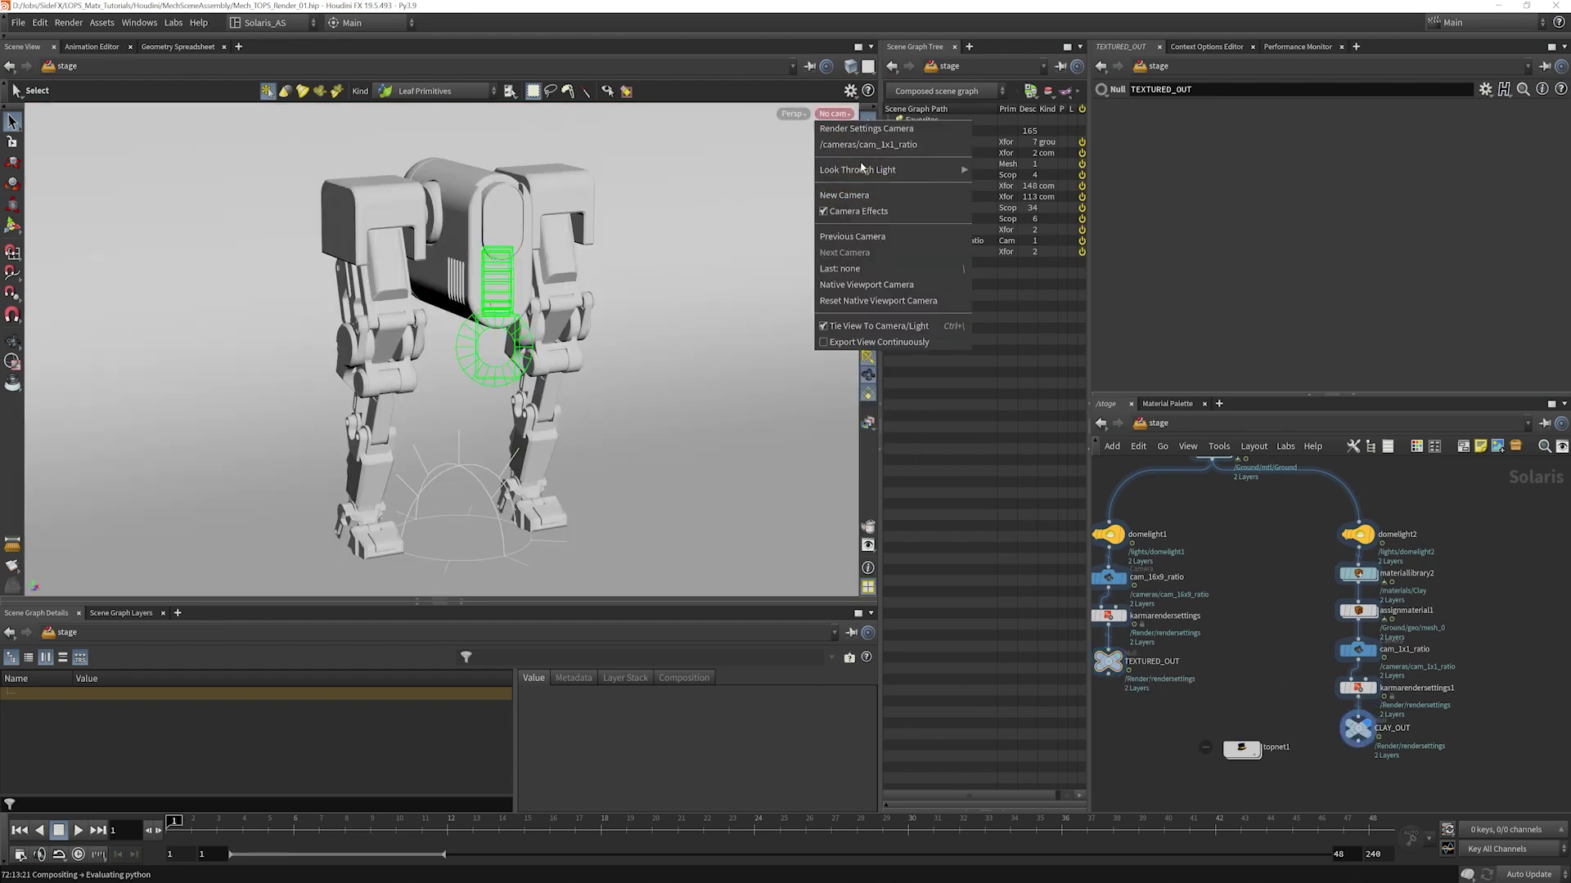
{"action": "left_click", "coordinate": [865, 148]}
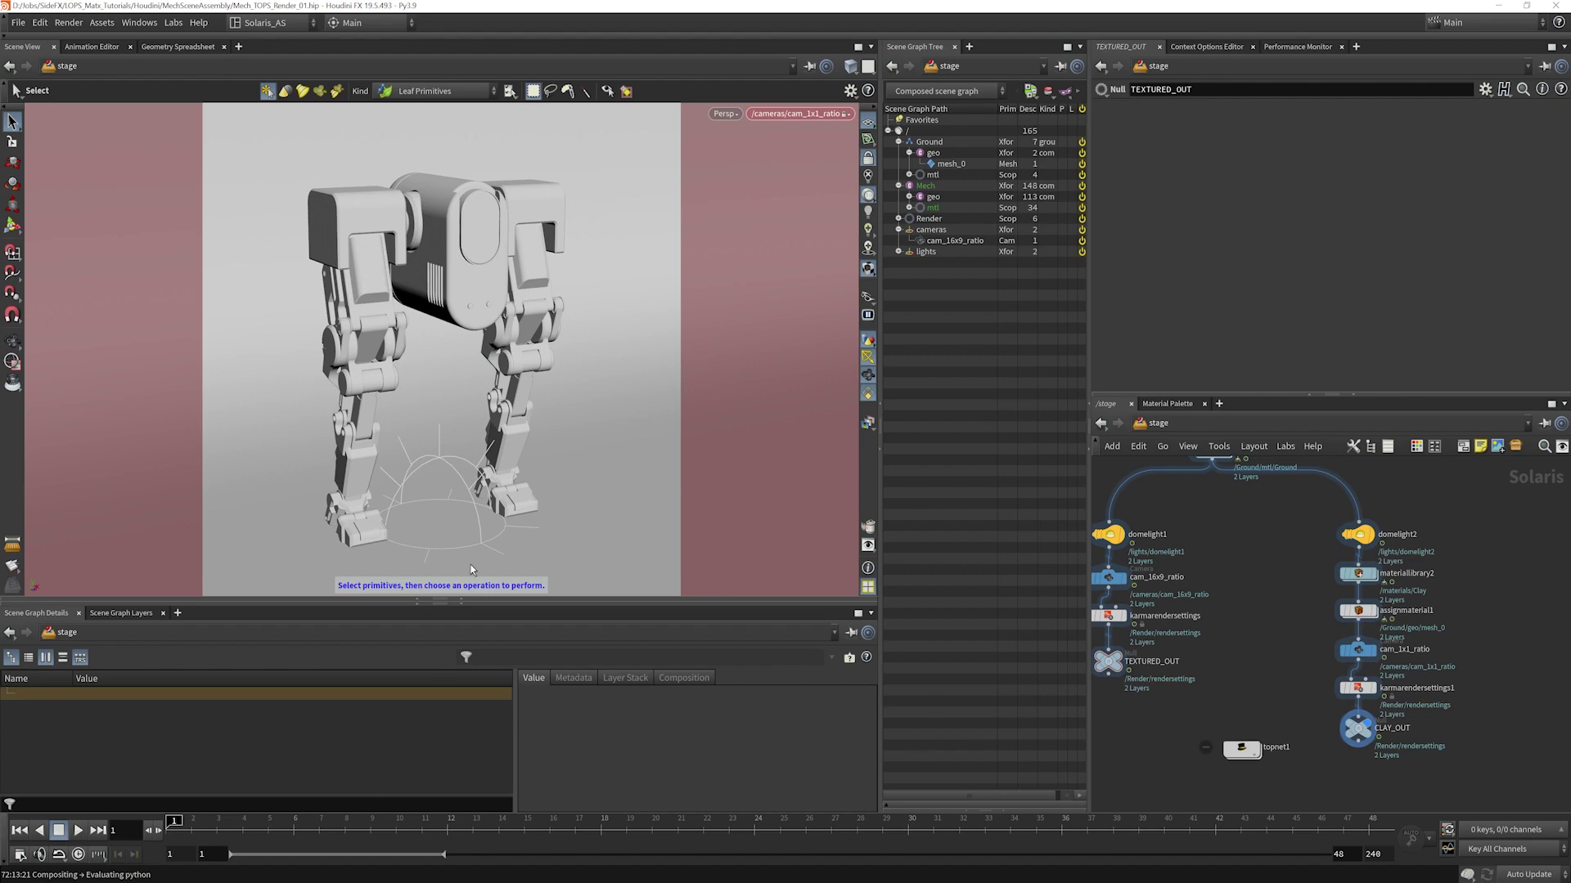
{"action": "left_click", "coordinate": [723, 114]}
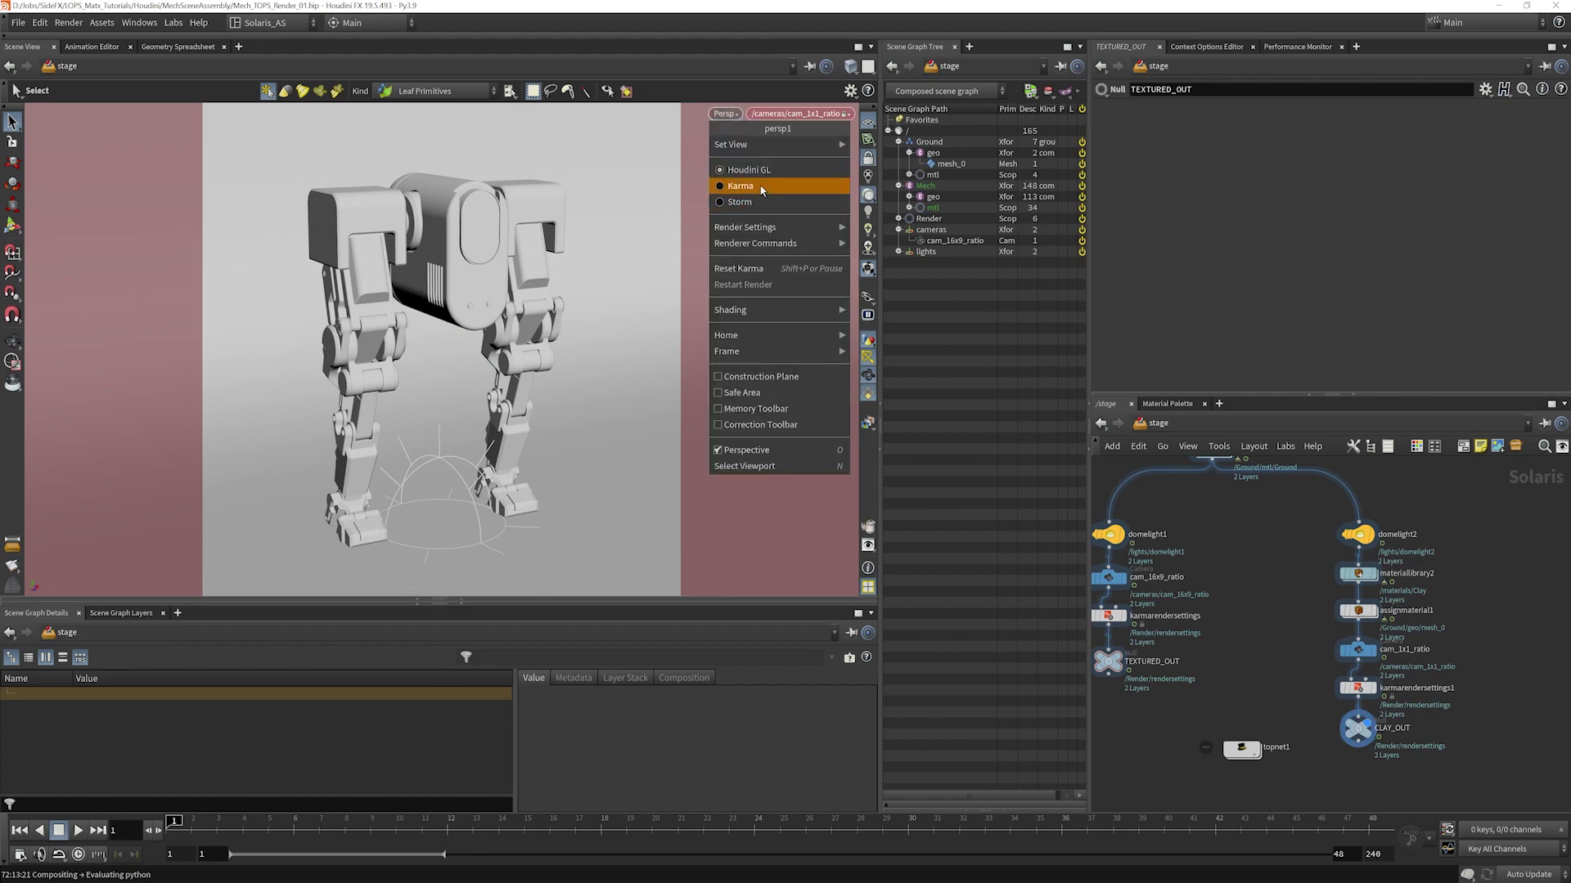
{"action": "left_click", "coordinate": [740, 186]}
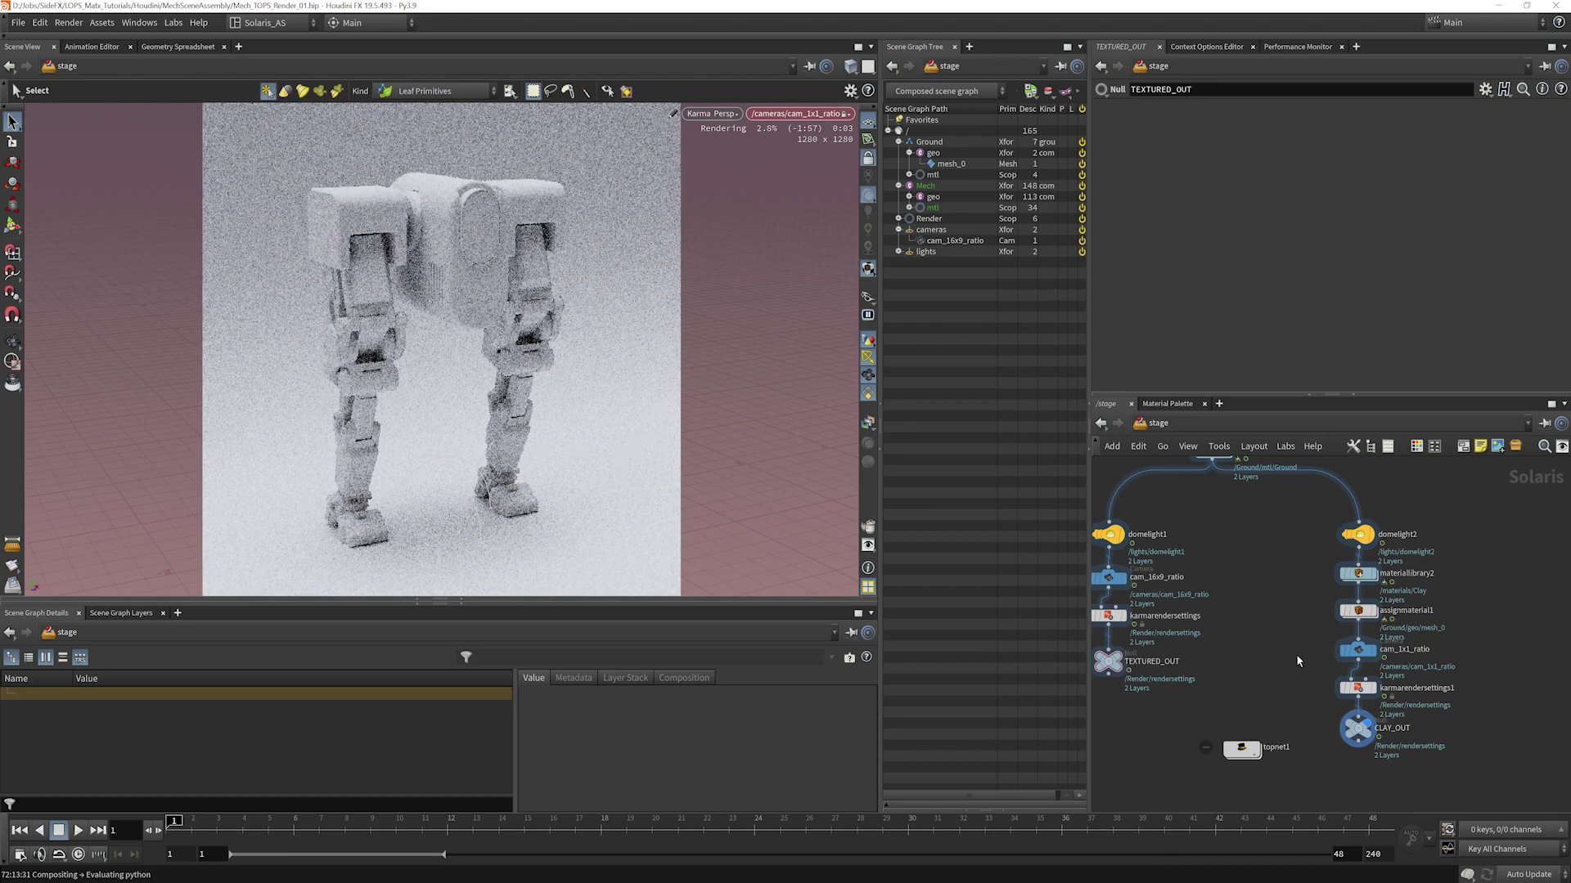
Compare the base properties and HDRI textures of domelight2 and domelight1.
{"action": "scroll", "coordinate": [1296, 655], "scroll_direction": "up", "scroll_amount": 1}
{"action": "mouse_move", "coordinate": [1368, 571]}
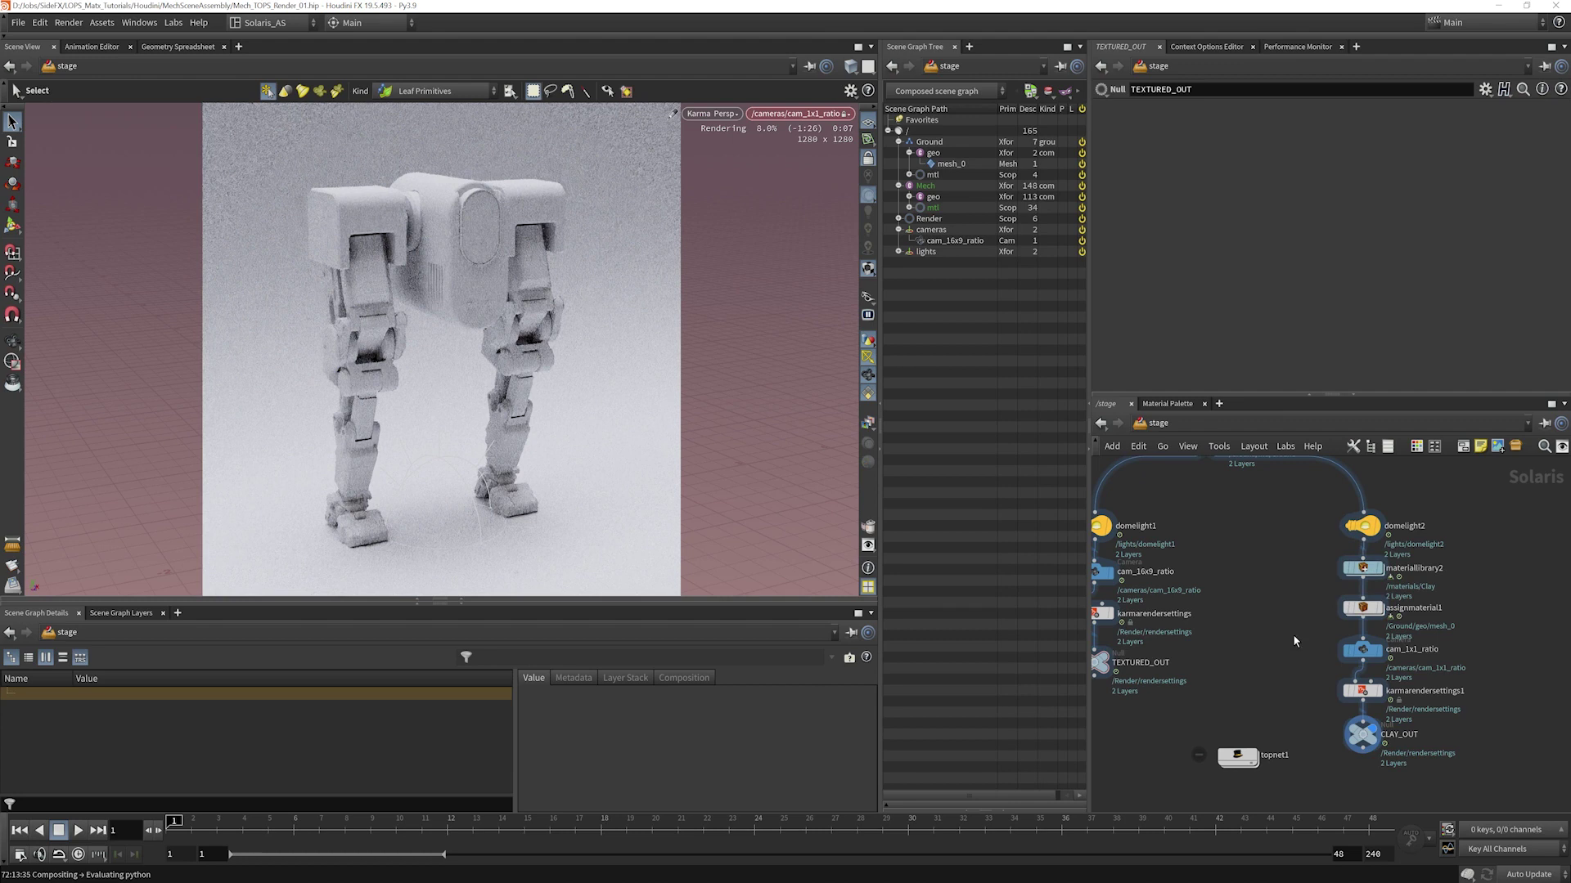
{"action": "middle_click_drag", "start_coordinate": [1307, 641], "coordinate": [1283, 586]}
{"action": "middle_click_drag", "start_coordinate": [1286, 508], "coordinate": [1327, 553]}
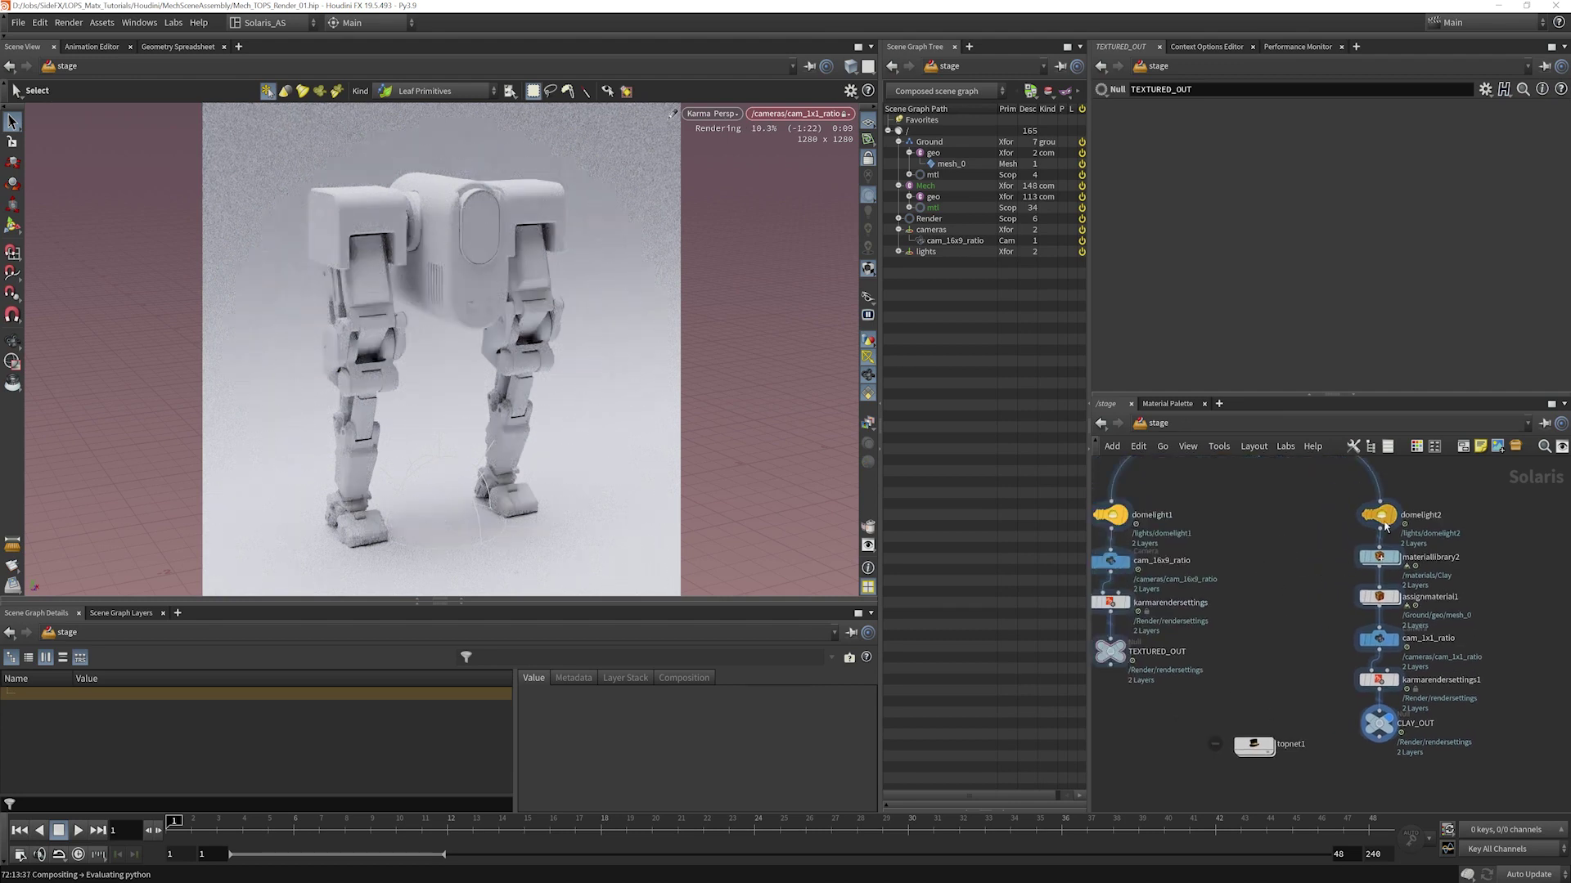
{"action": "mouse_move", "coordinate": [1388, 522]}
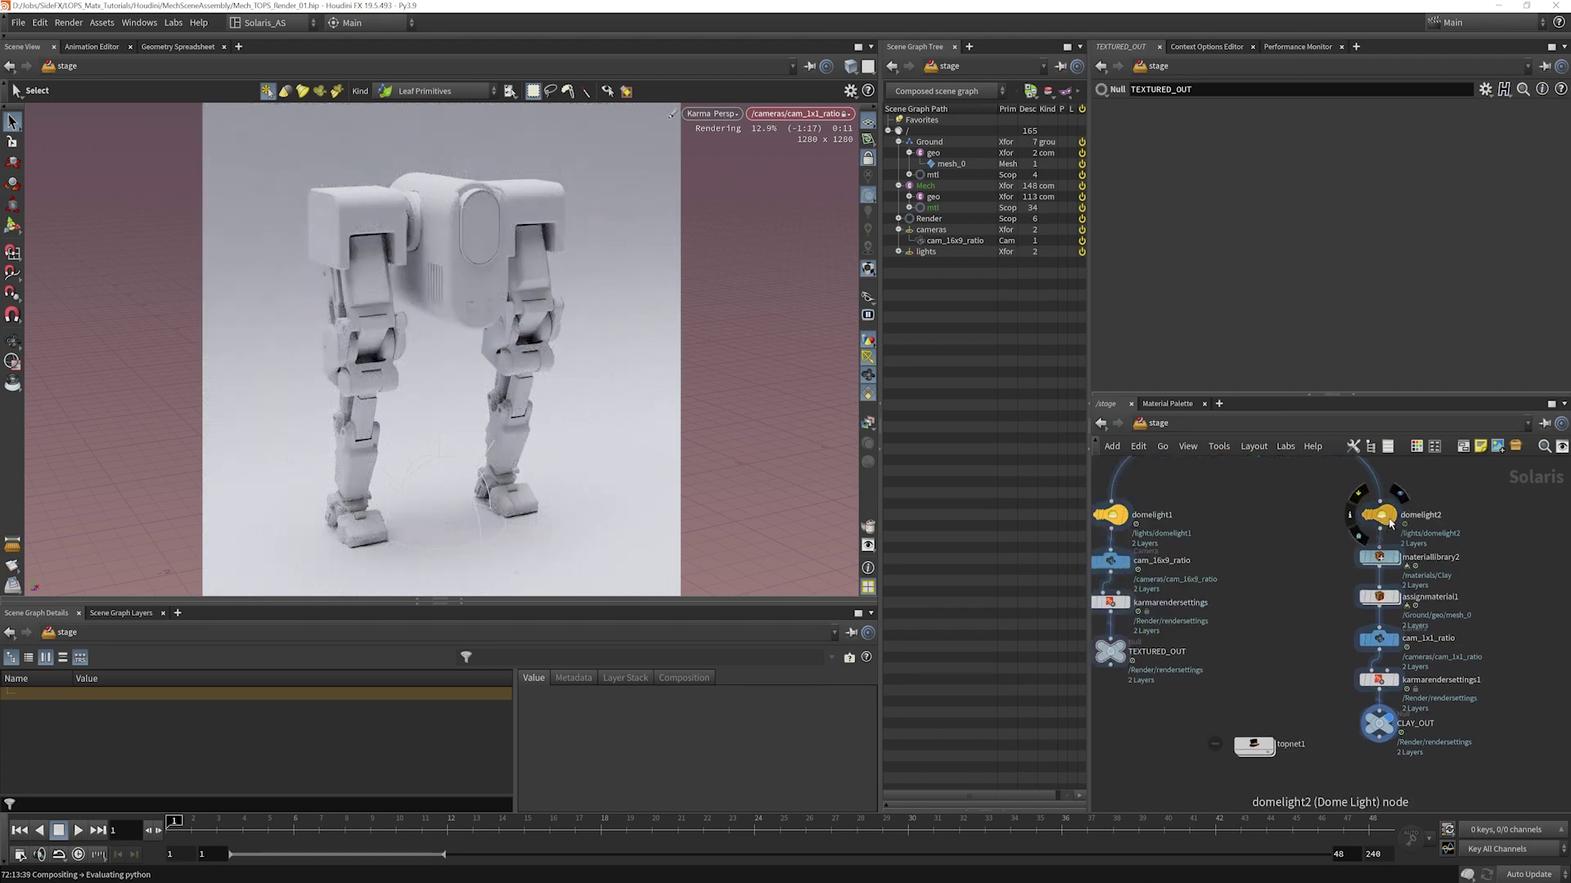
{"action": "left_click", "coordinate": [1388, 519]}
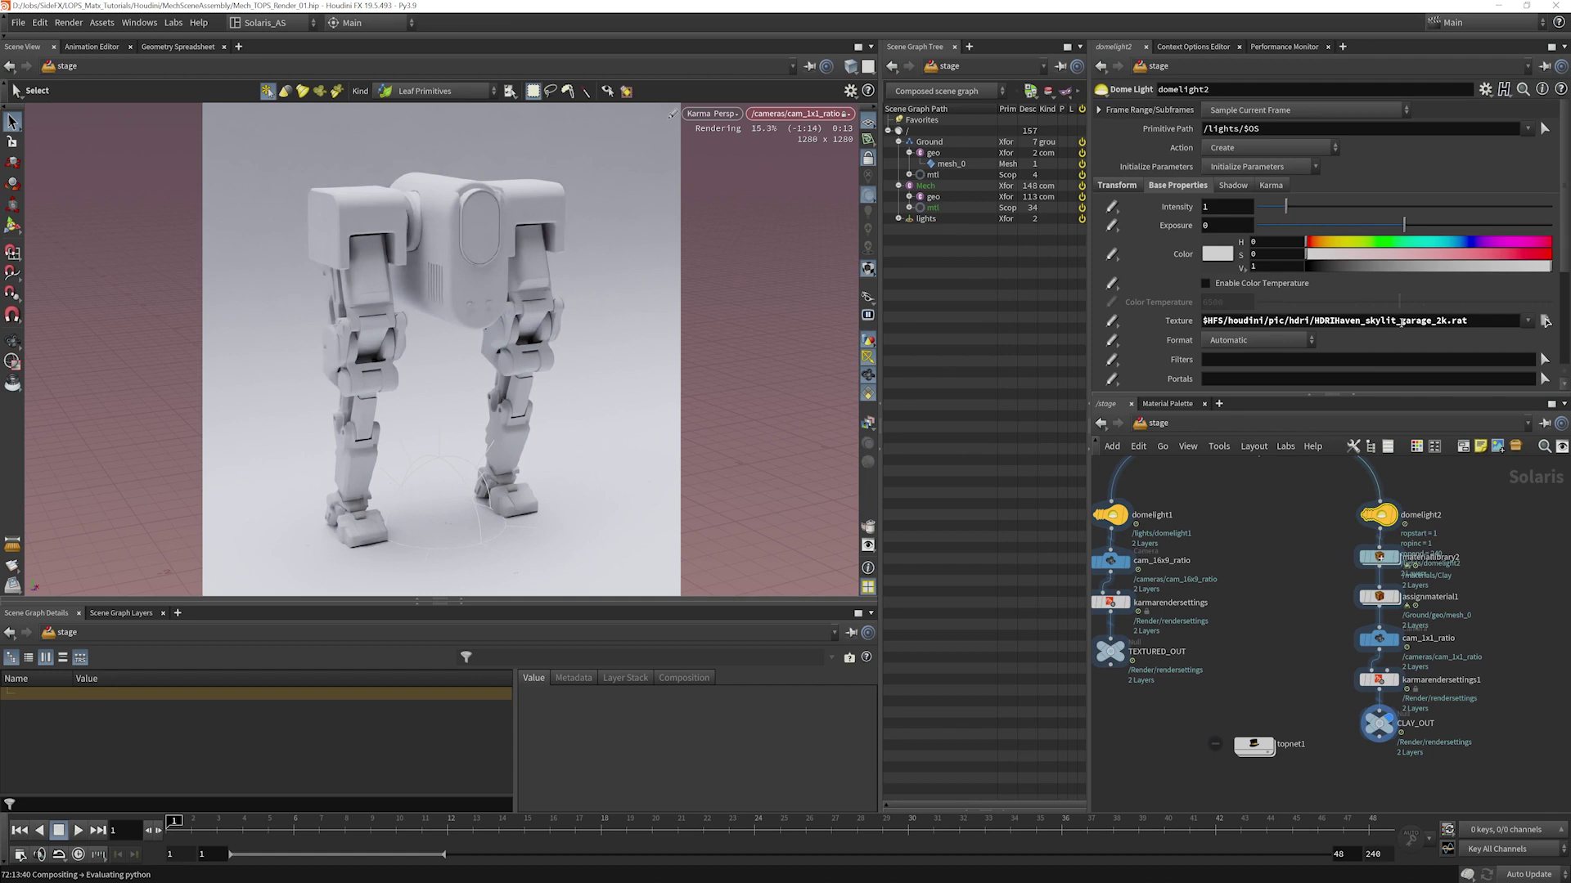
{"action": "middle_click_drag", "start_coordinate": [1247, 521], "coordinate": [1278, 512]}
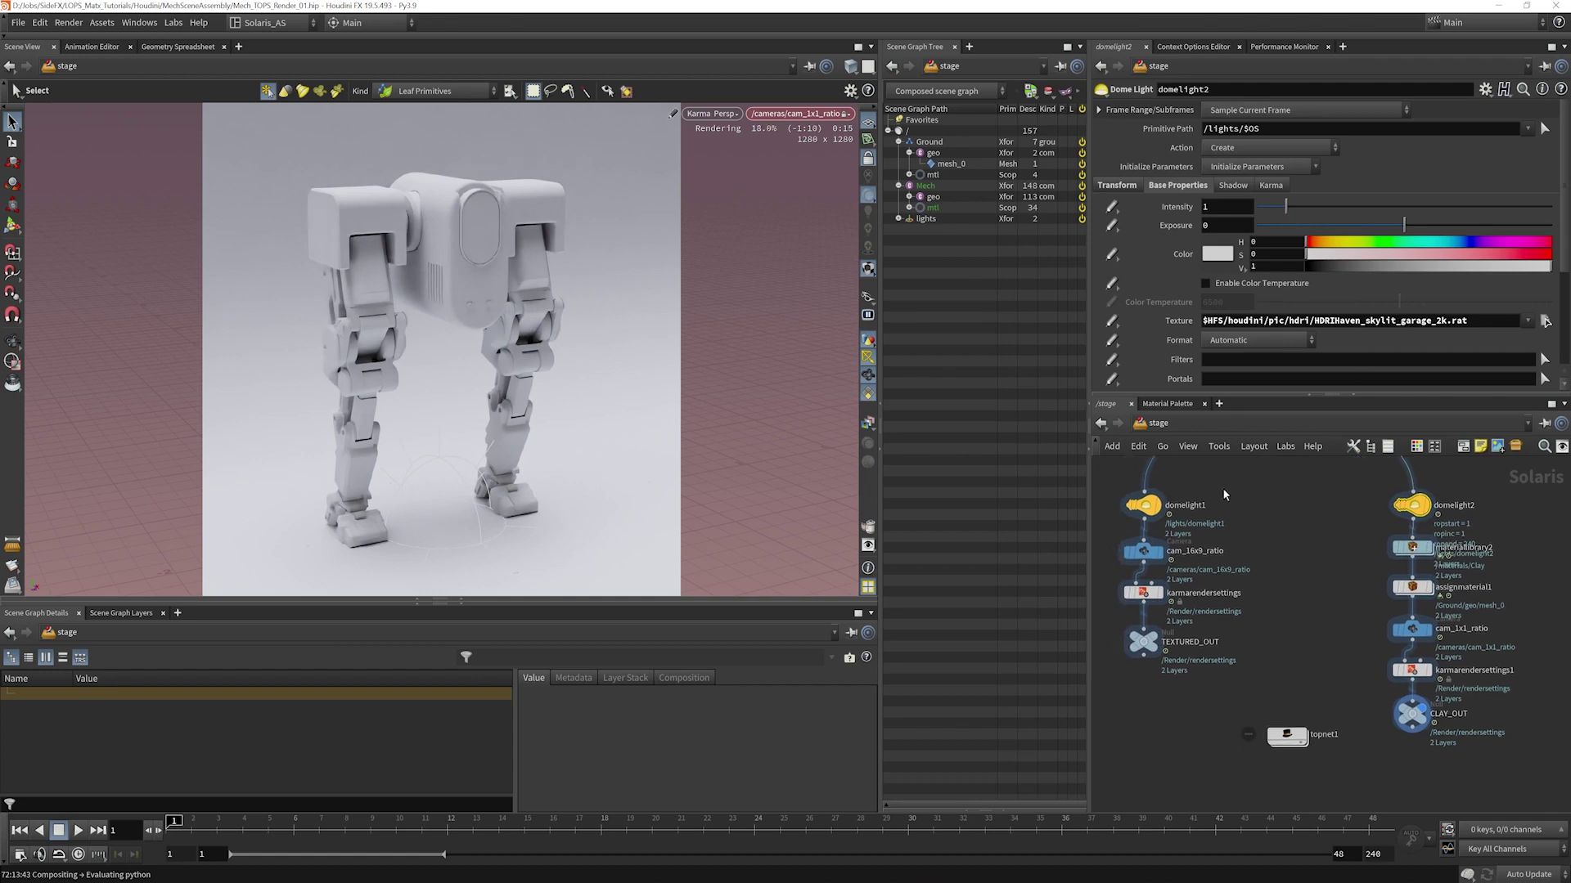
{"action": "left_click", "coordinate": [1143, 504]}
{"action": "left_click", "coordinate": [1186, 187]}
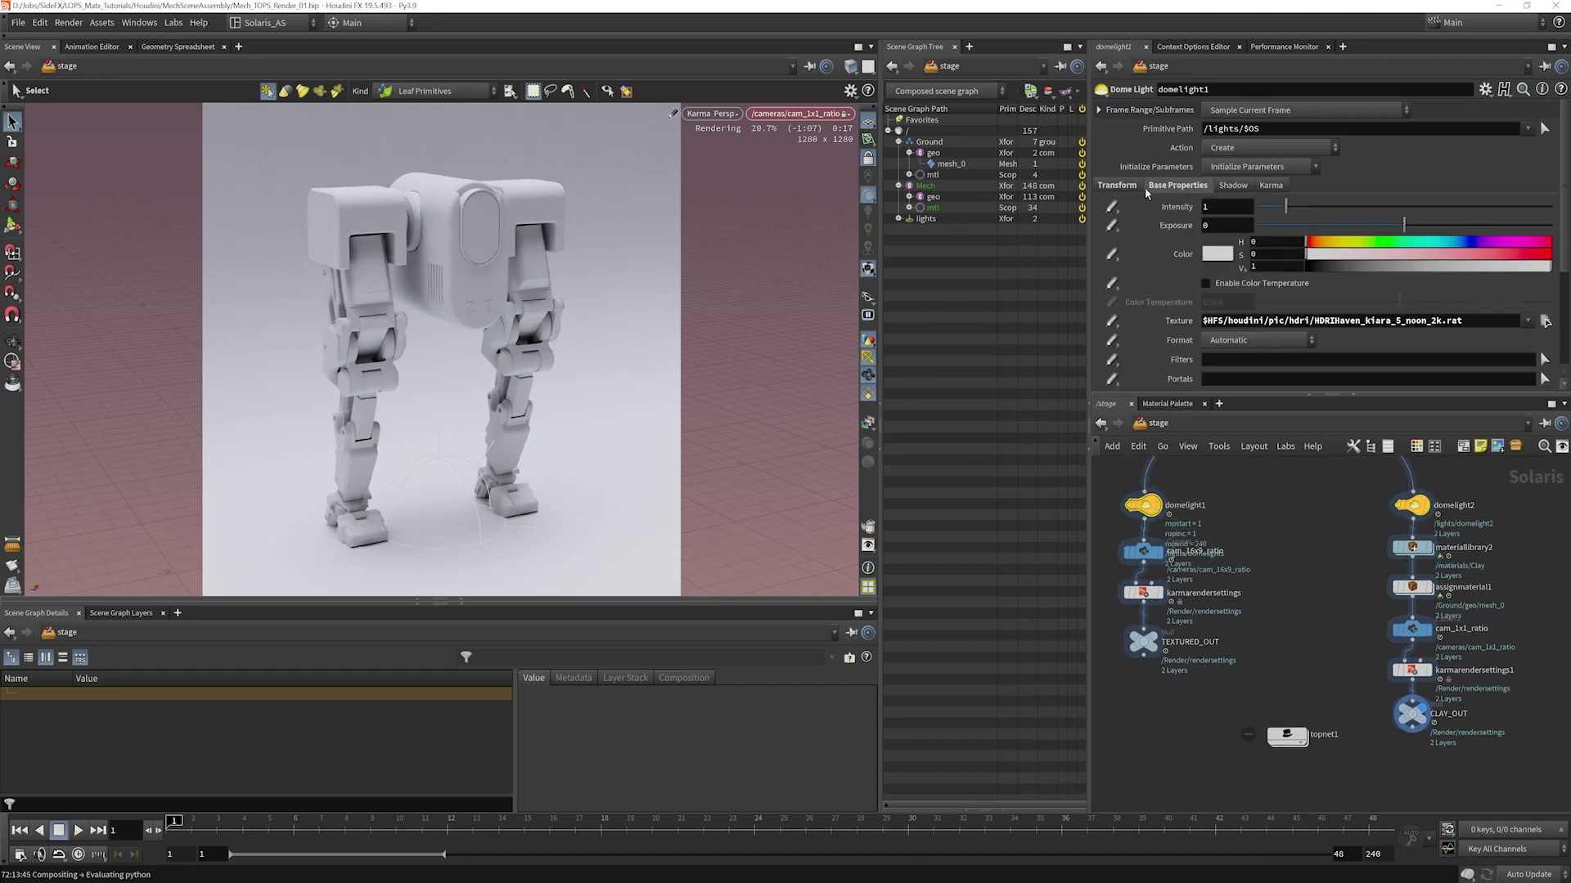
Inspect the view settings of cam_1x1_ratio and the material assignments in assignmaterial1 on the clay branch.
{"action": "left_click", "coordinate": [1413, 505]}
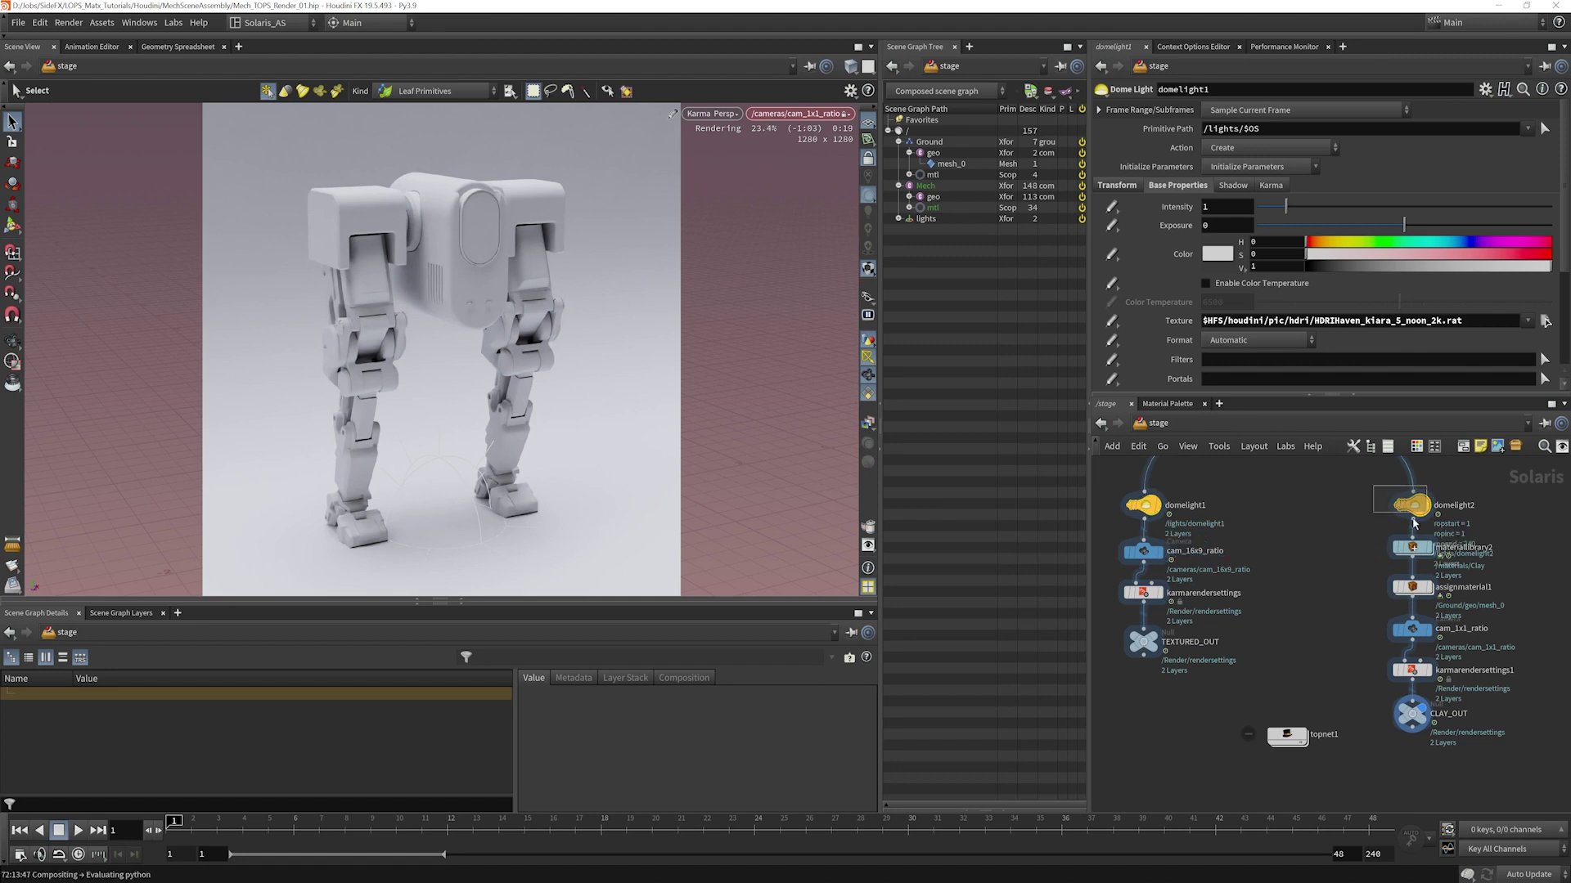
{"action": "middle_click_drag", "start_coordinate": [1359, 644], "coordinate": [1326, 593]}
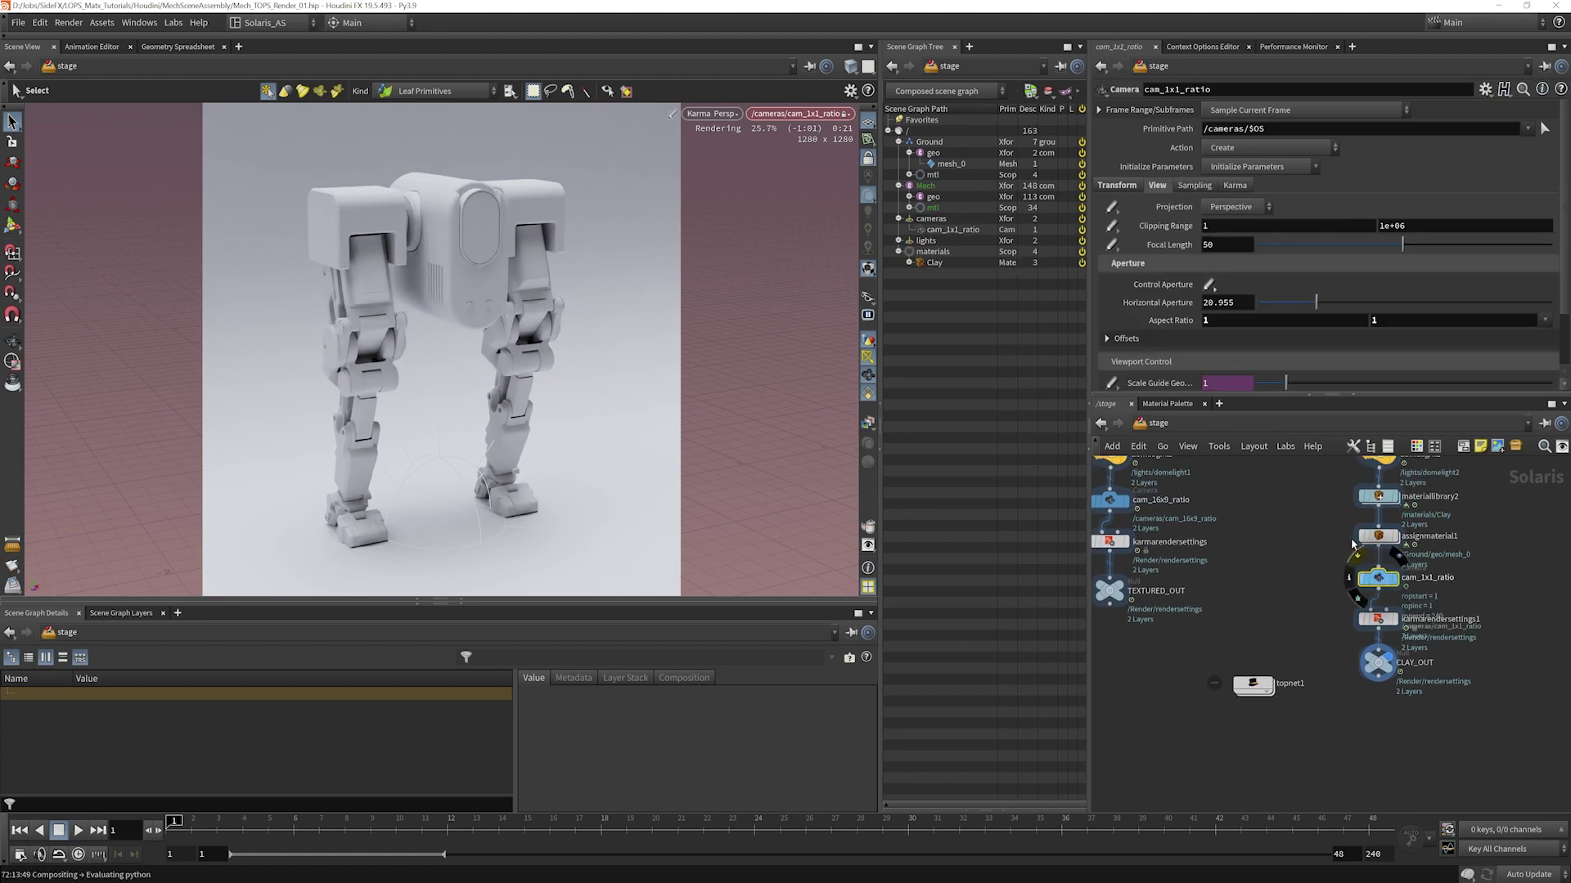
{"action": "left_click", "coordinate": [1388, 542]}
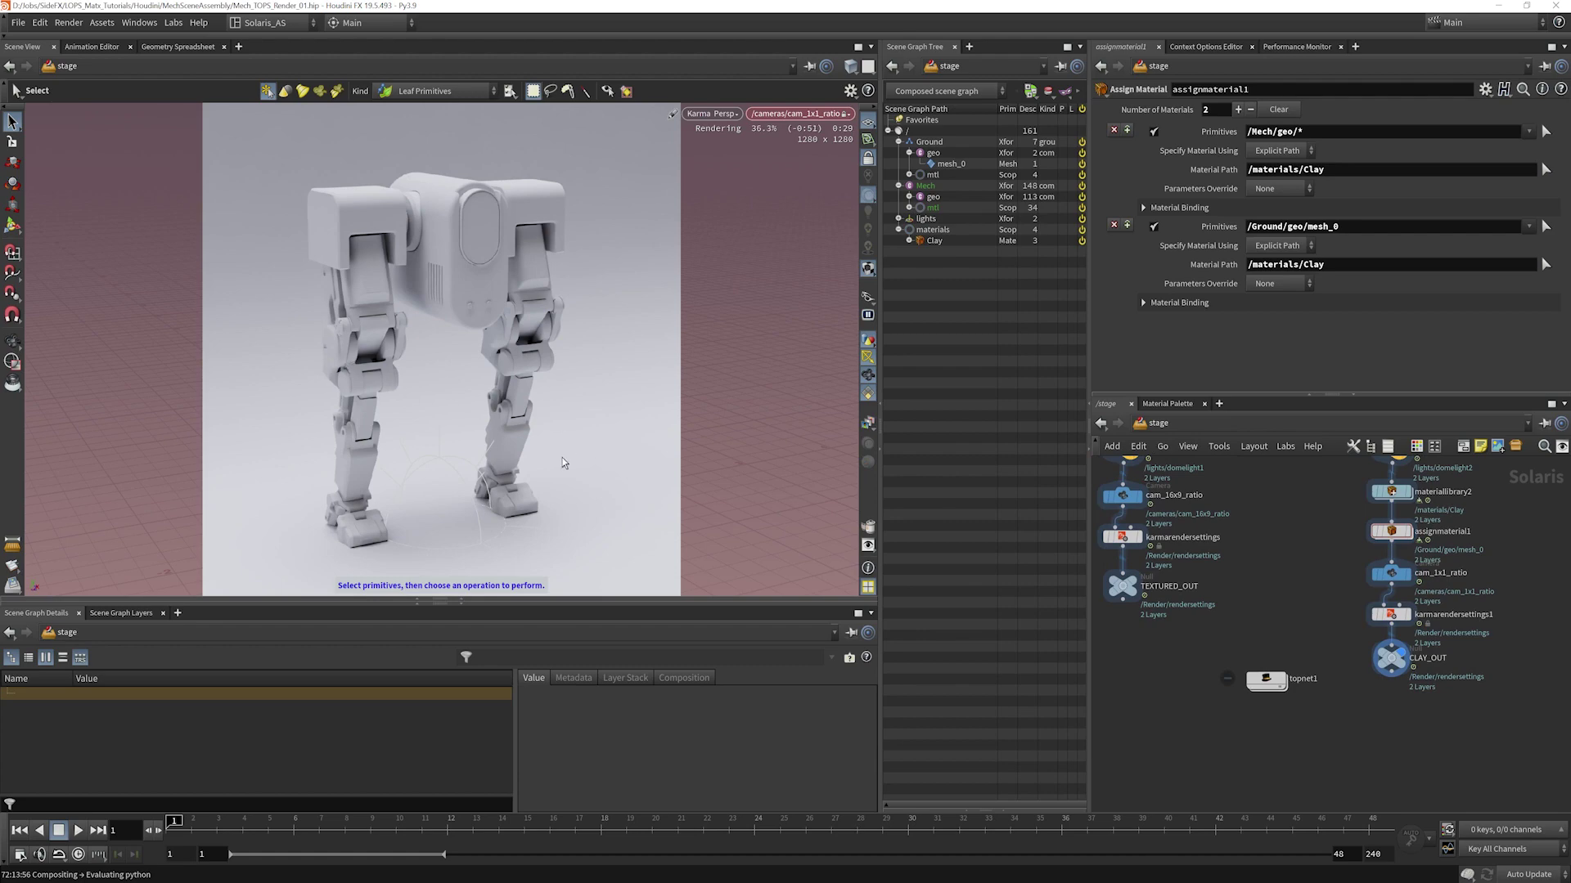
Preview the clay turntable in Karma at several frames, including 9, 19, 24 and 30.
{"action": "left_click", "coordinate": [371, 823]}
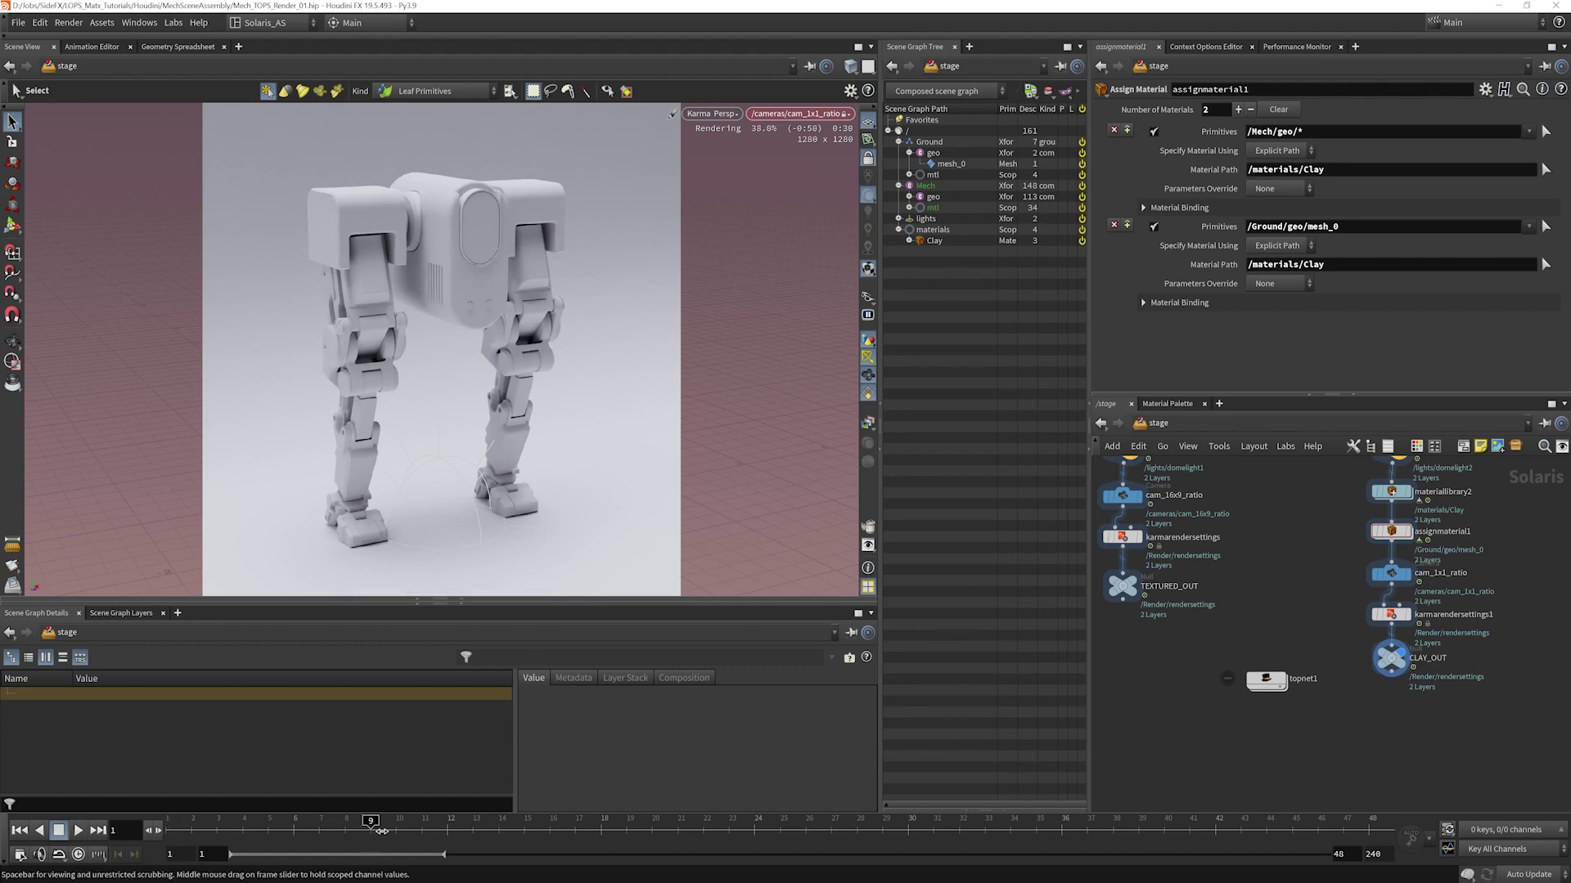
{"action": "left_click", "coordinate": [463, 827]}
{"action": "left_click", "coordinate": [628, 828]}
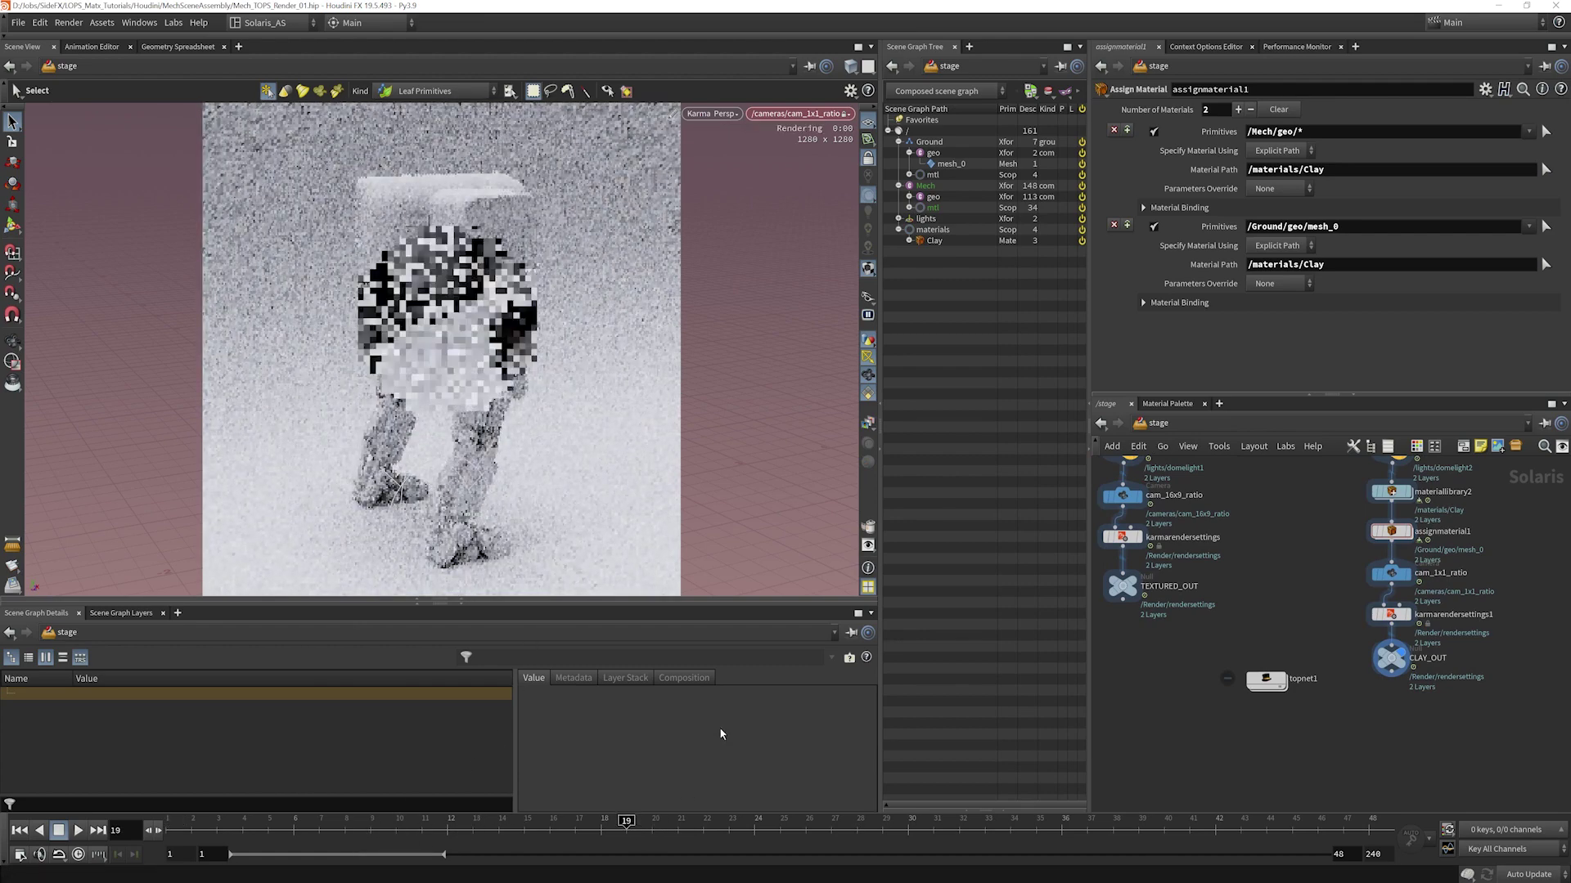
{"action": "left_click", "coordinate": [755, 822]}
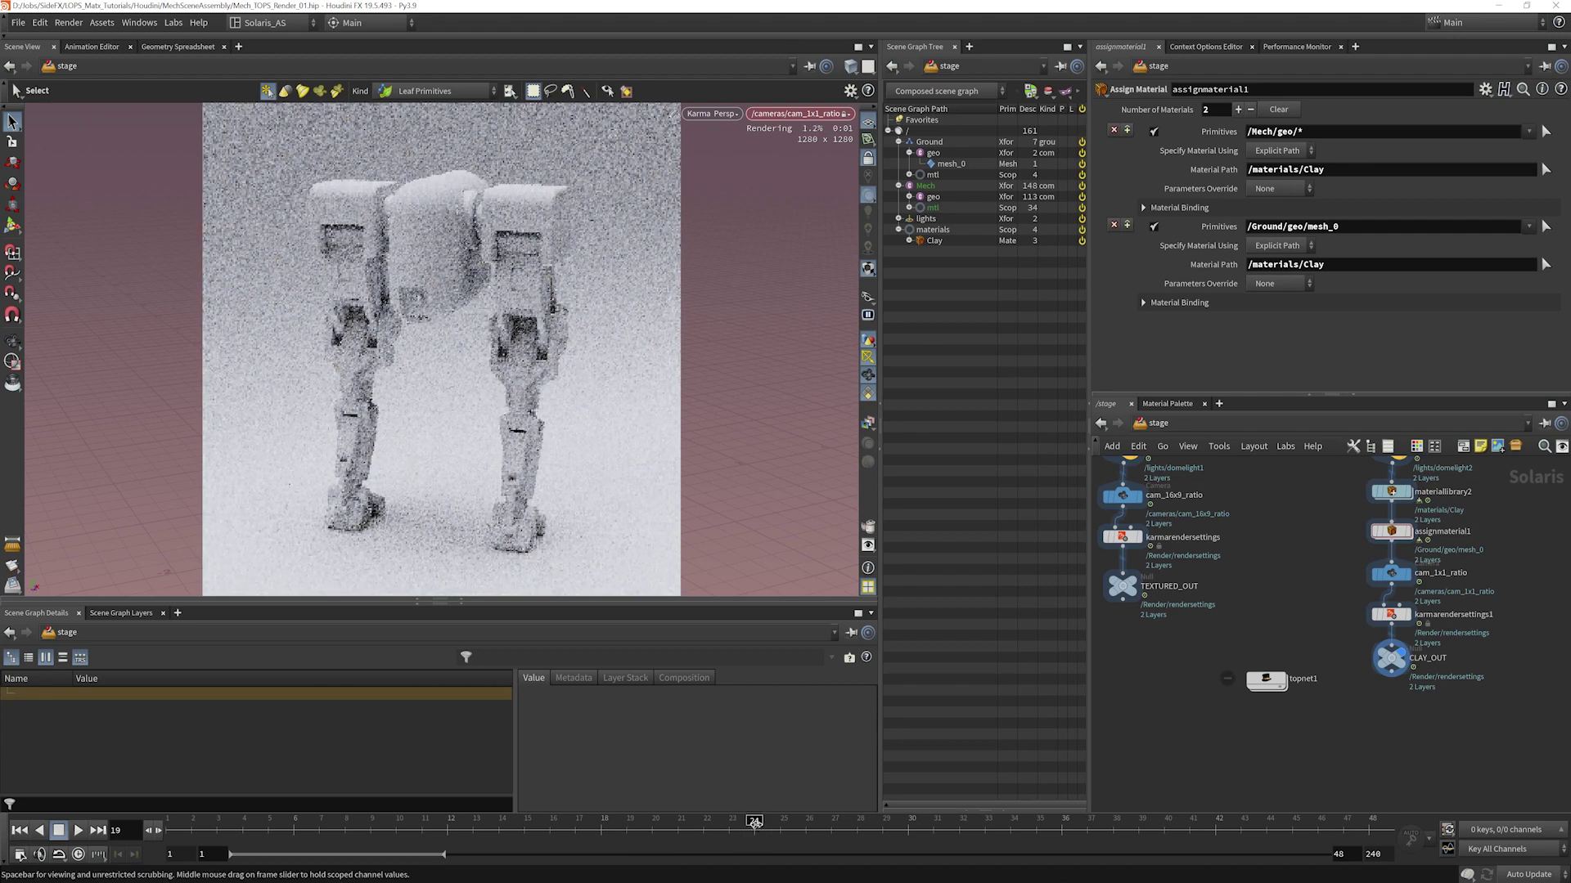
{"action": "left_click", "coordinate": [908, 822]}
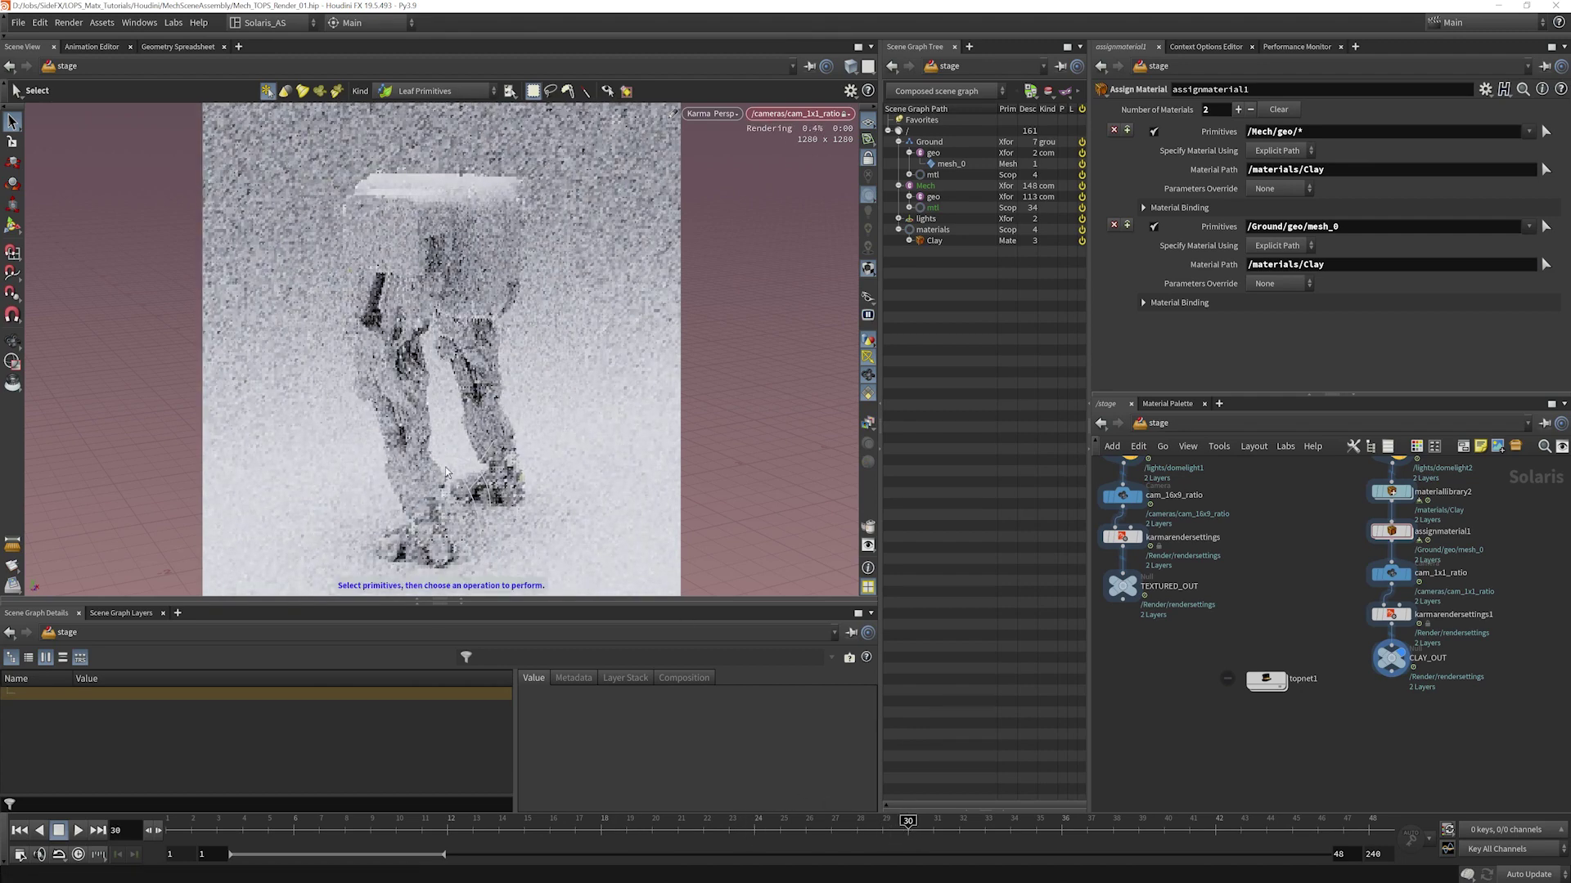
Go back to frame 1 and set the clay view's renderer to Houdini GL.
{"action": "left_click", "coordinate": [173, 829]}
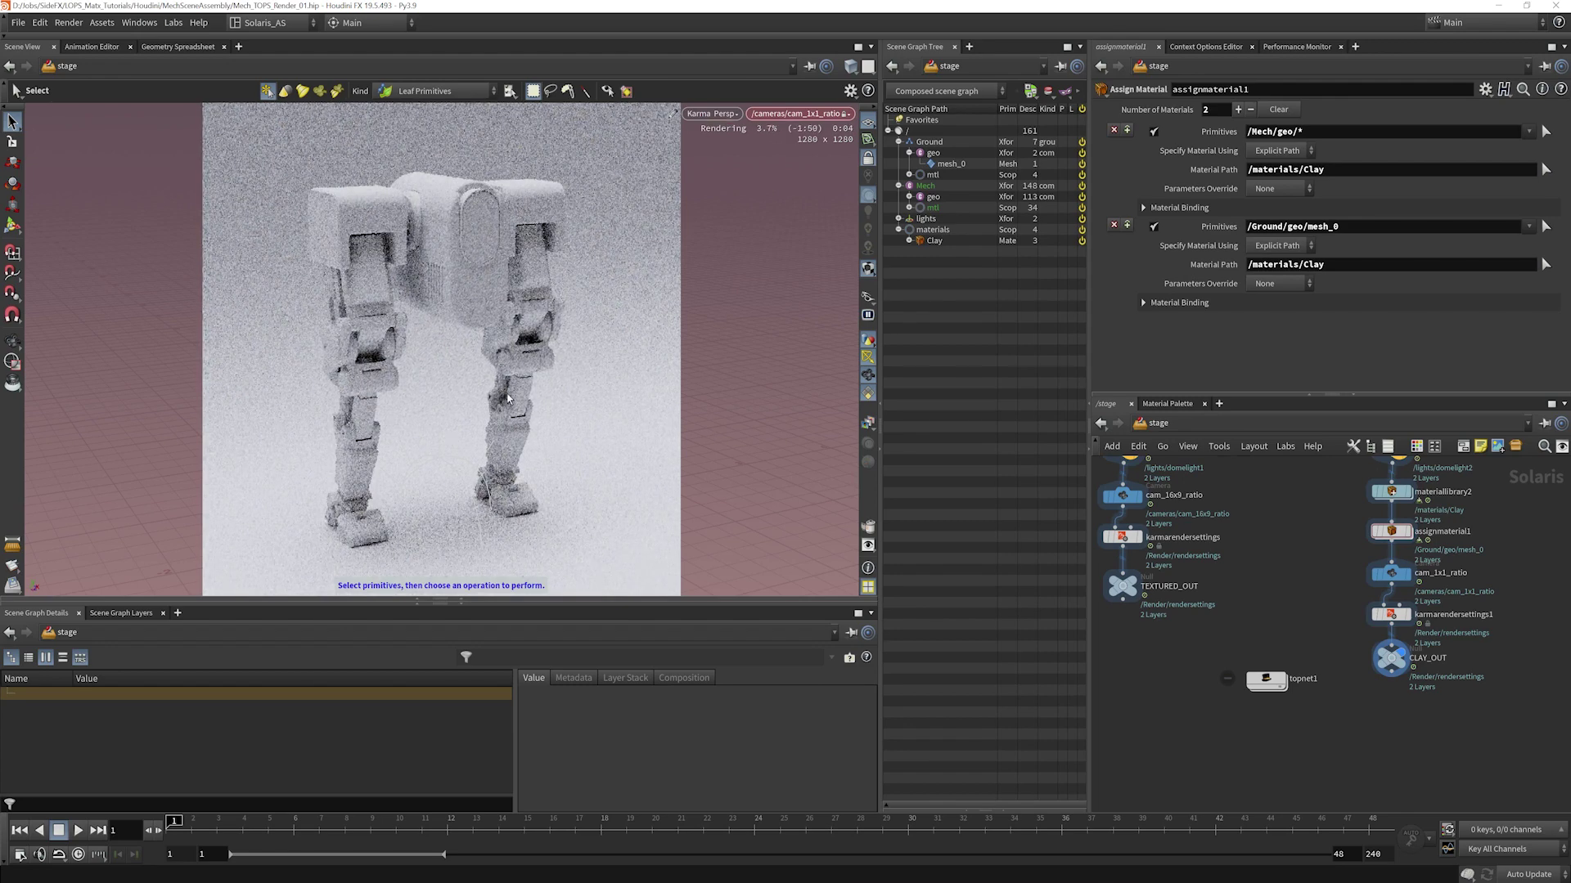
{"action": "left_click", "coordinate": [712, 113]}
{"action": "left_click", "coordinate": [710, 170]}
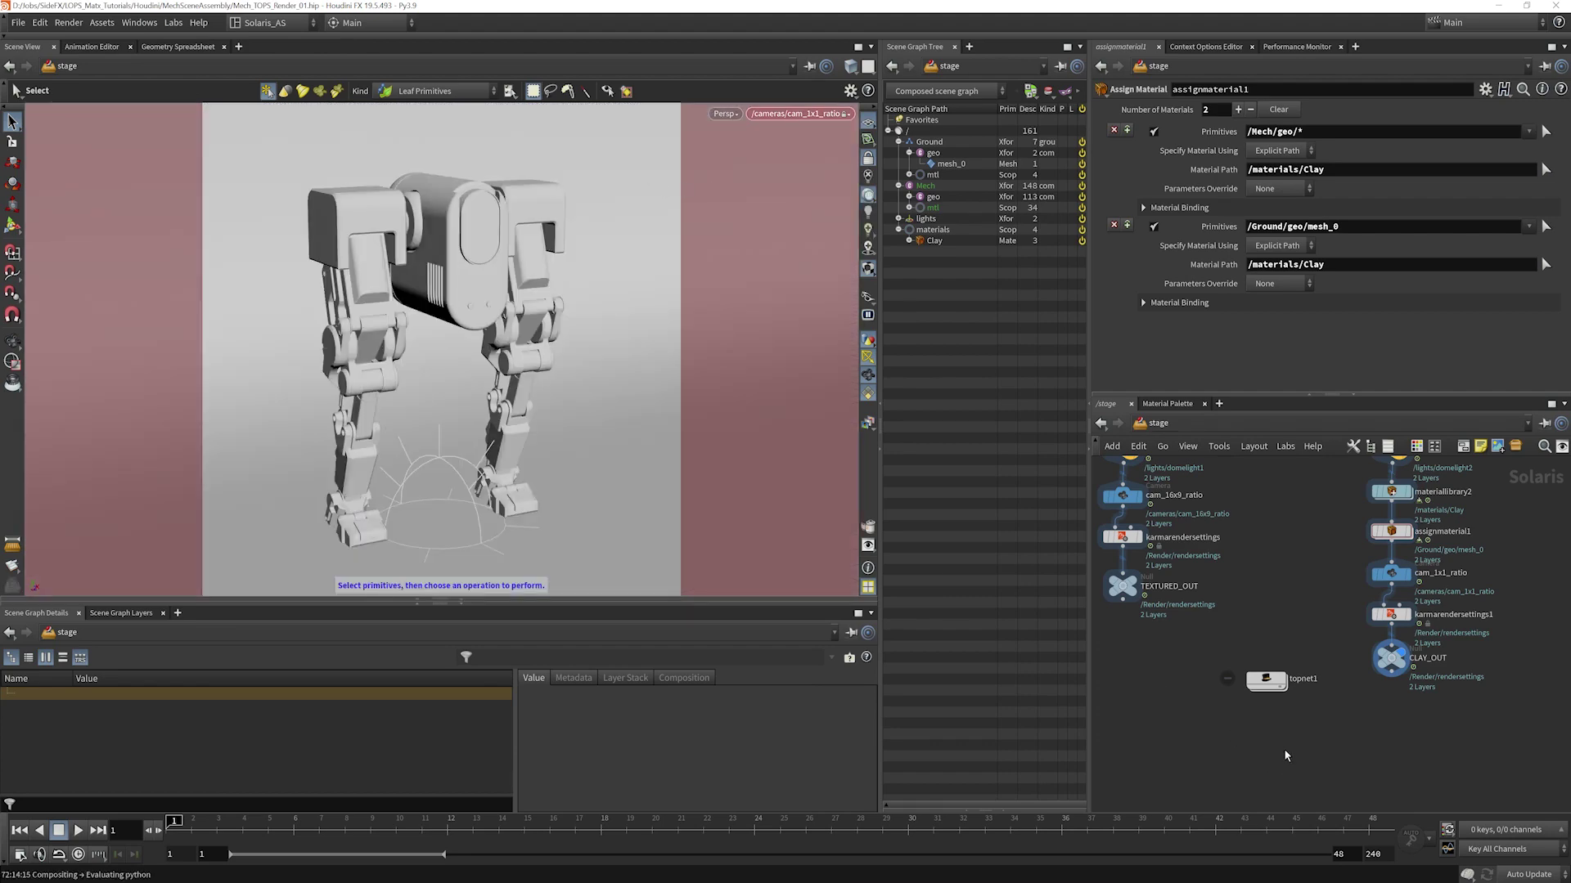
Open the topnet1 network and select its ropusd_textured and usdrender_textured nodes.
{"action": "middle_click_drag", "start_coordinate": [1287, 707], "coordinate": [1297, 666]}
{"action": "scroll", "coordinate": [1270, 654], "scroll_direction": "up", "scroll_amount": 3}
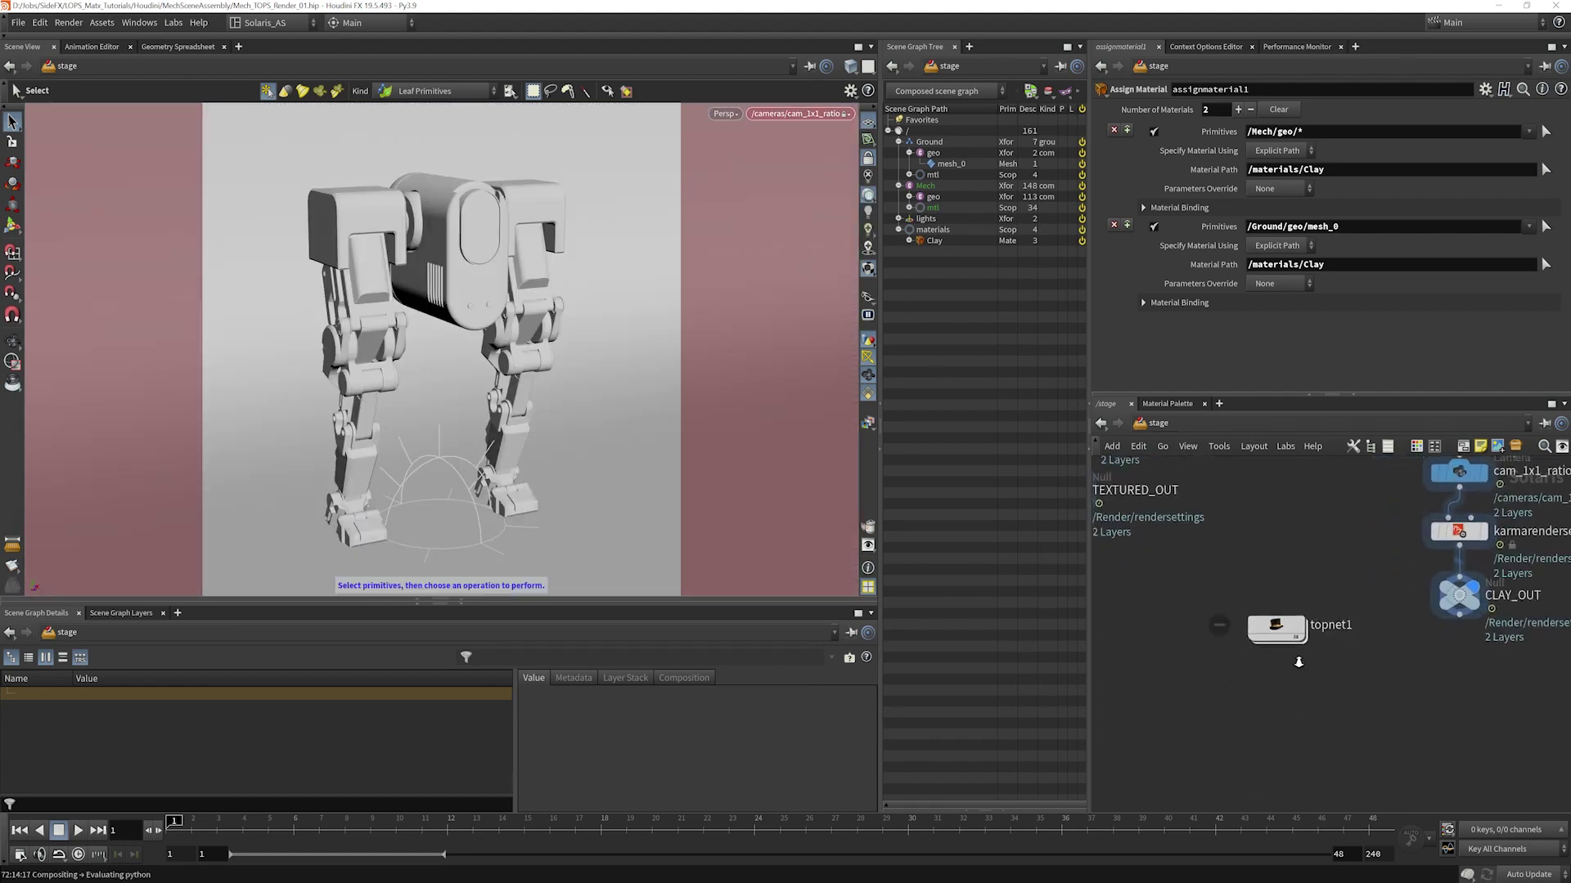
{"action": "double_click", "coordinate": [1285, 628]}
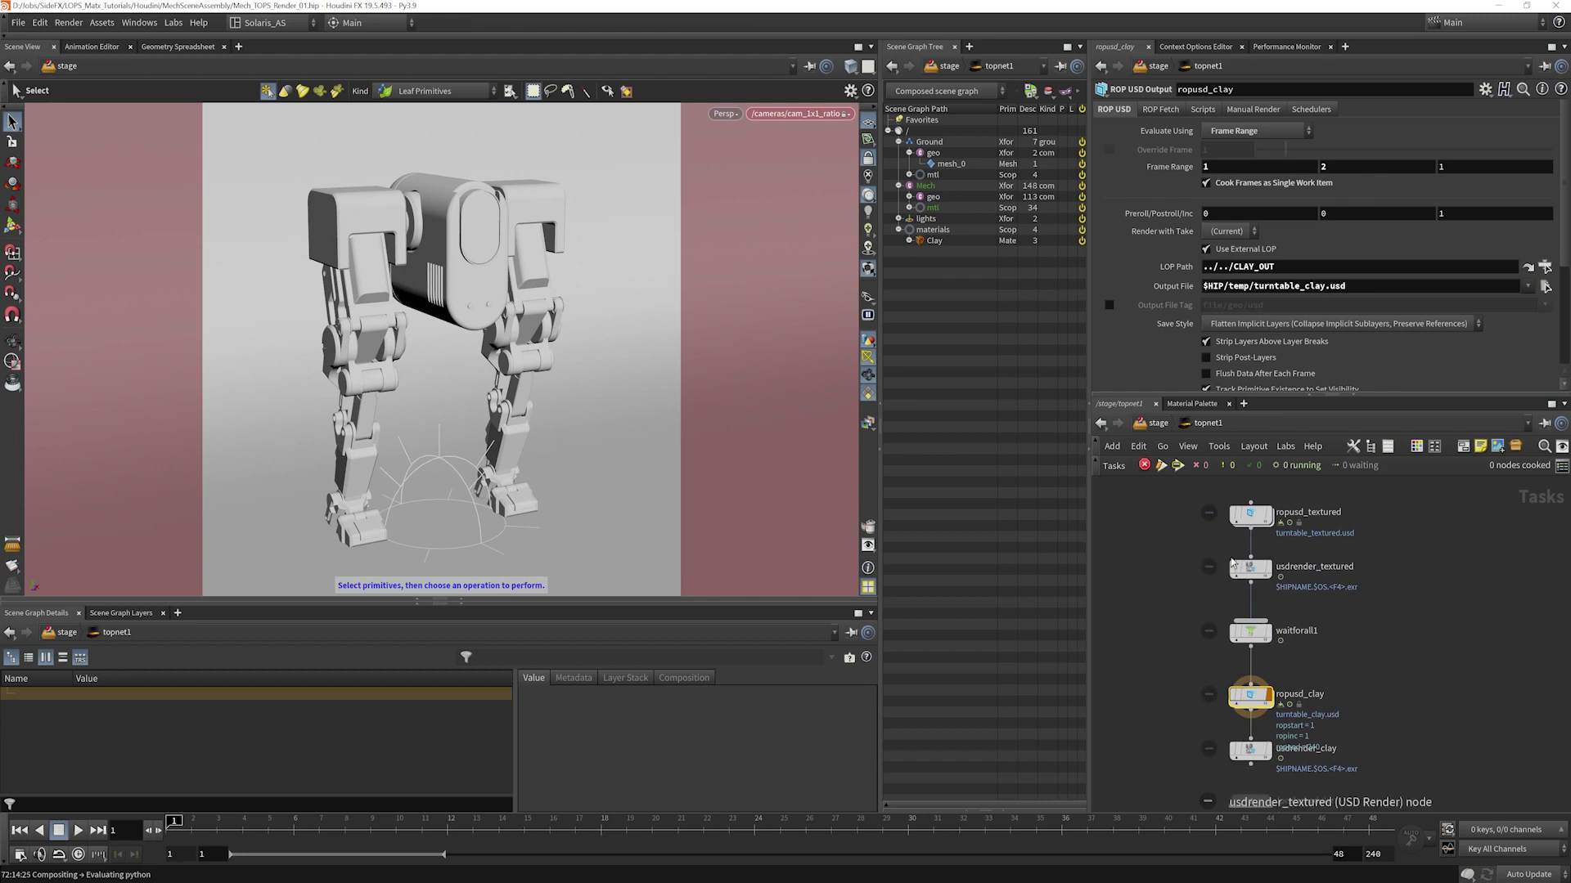
{"action": "left_click_drag", "start_coordinate": [1366, 499], "coordinate": [1177, 588]}
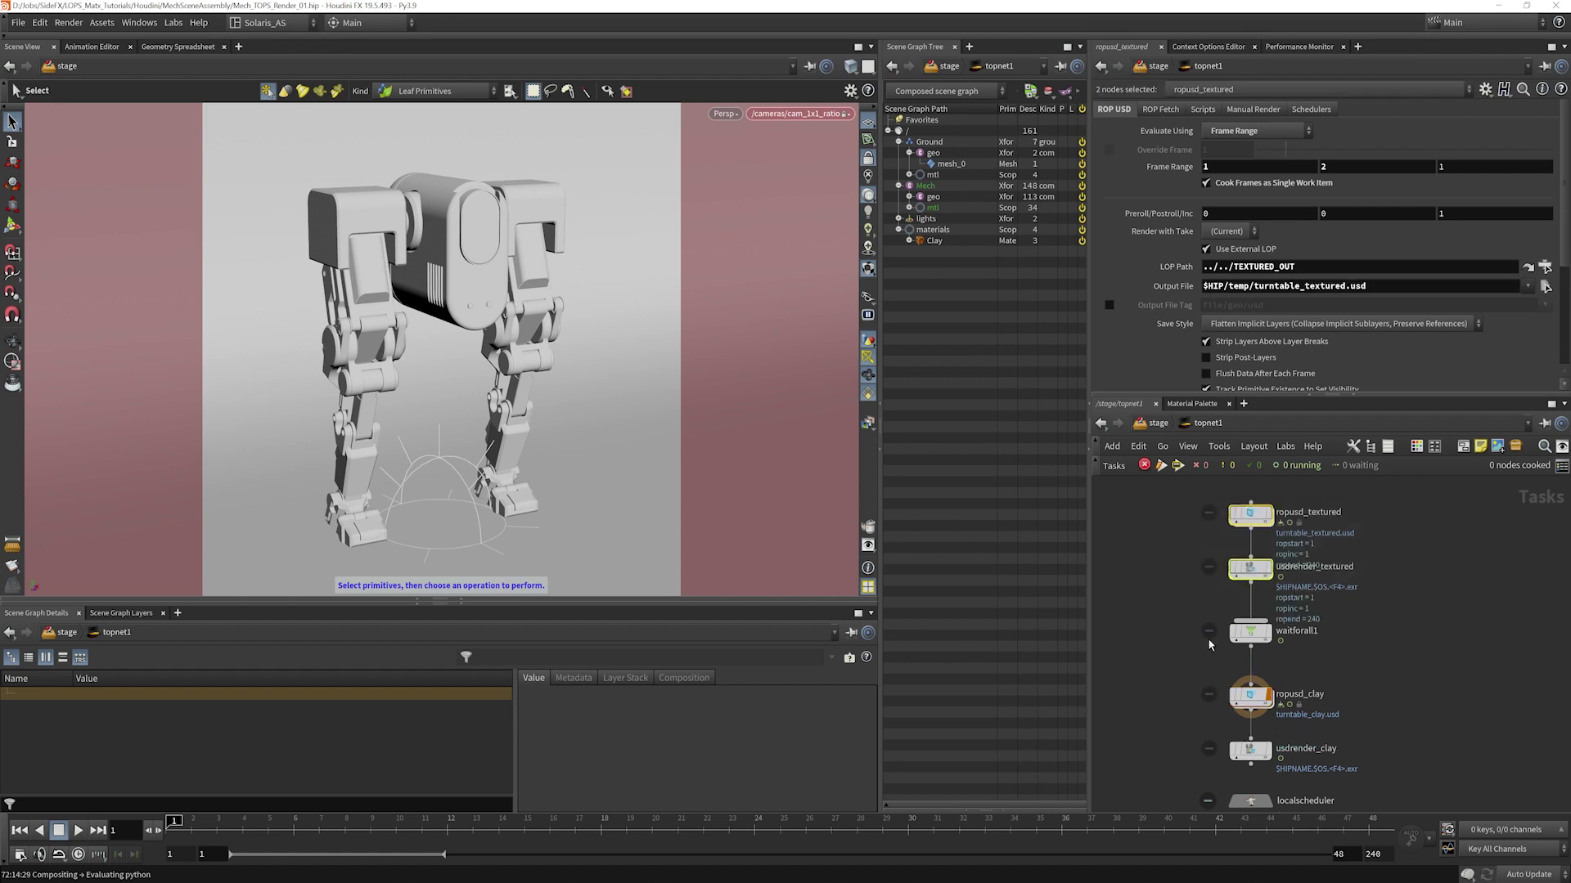
Inspect the waitforall1 node between the textured and clay tasks, and select ropusd_textured.
{"action": "left_click", "coordinate": [1250, 640]}
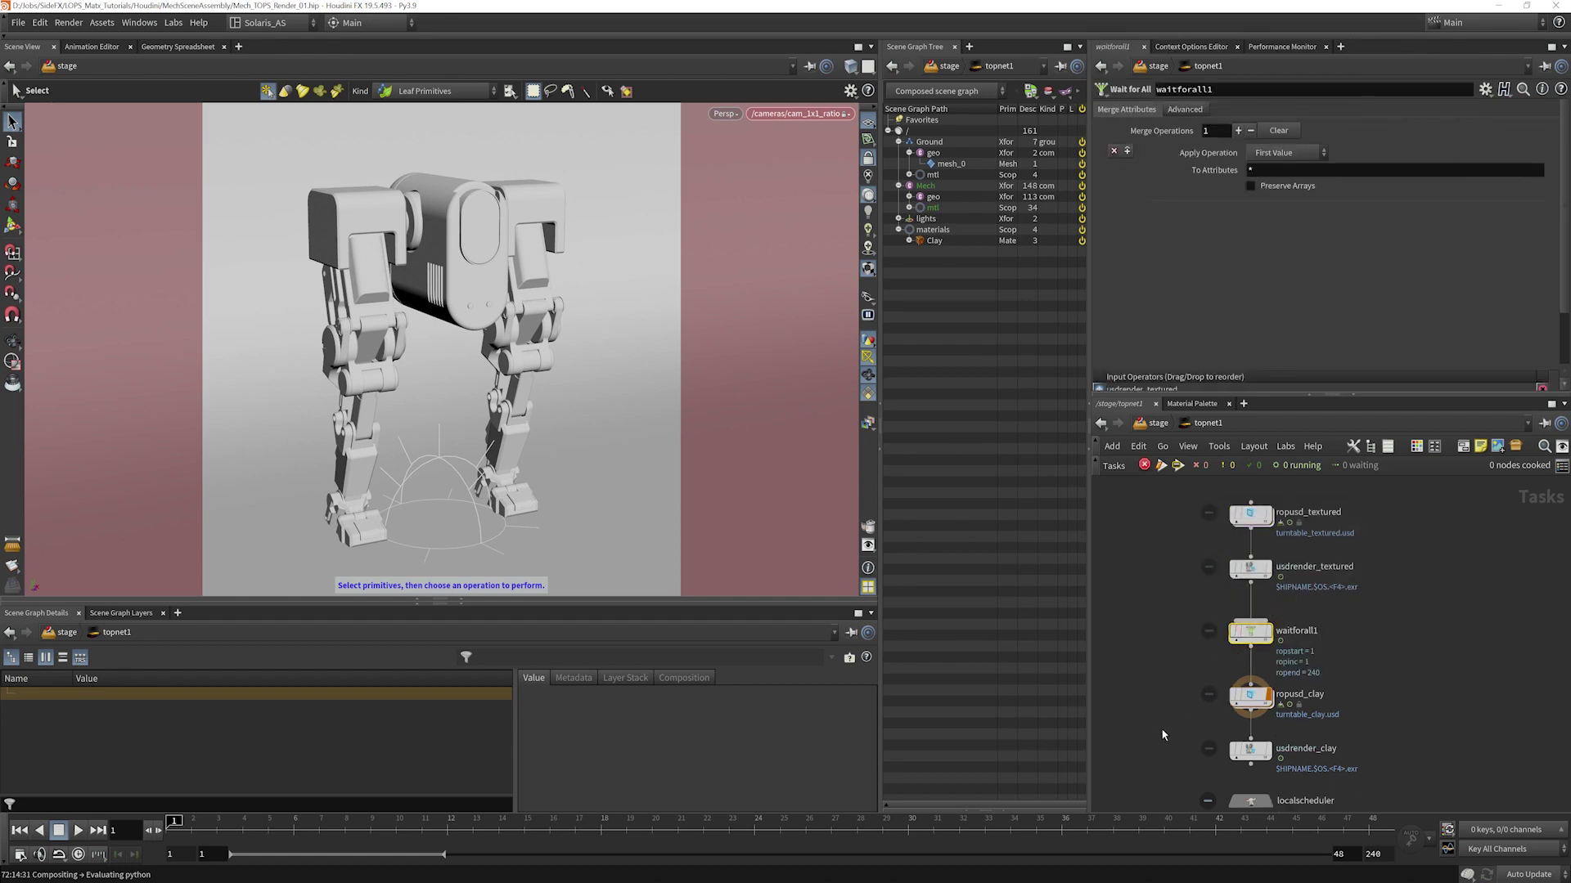
{"action": "scroll", "coordinate": [1160, 728], "scroll_direction": "down", "scroll_amount": 1}
{"action": "left_click_drag", "start_coordinate": [1150, 650], "coordinate": [1193, 615]}
{"action": "middle_click_drag", "start_coordinate": [1193, 615], "coordinate": [1187, 682]}
{"action": "left_click", "coordinate": [1245, 557]}
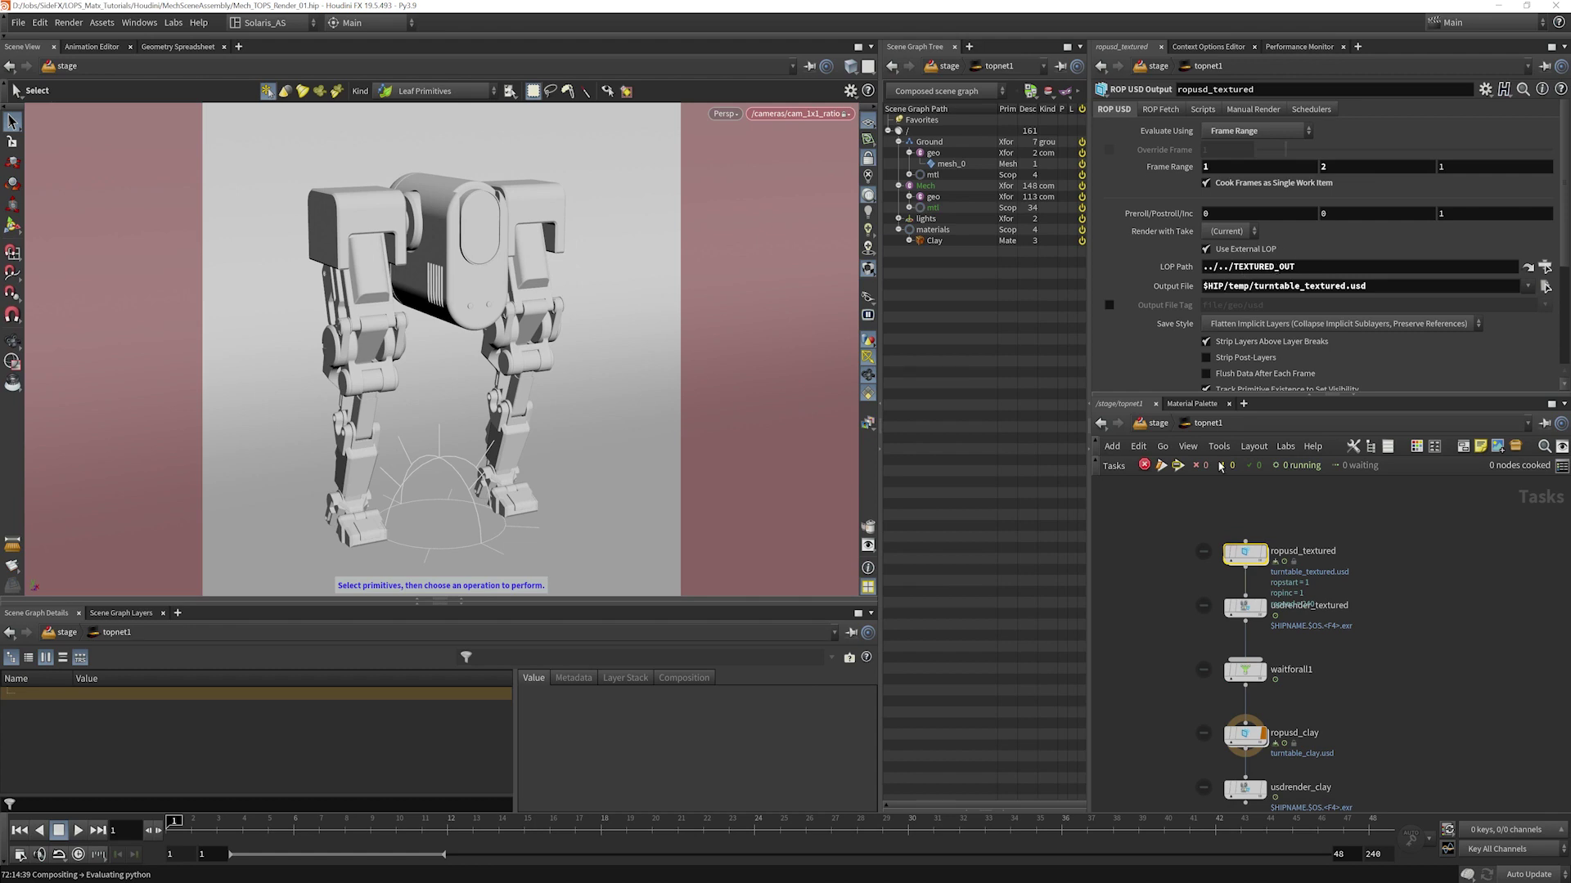
Check the TEXTURED_OUT and CLAY_OUT nodes on the stage, and the output file path of ropusd_textured in topnet1.
{"action": "left_click", "coordinate": [1157, 423]}
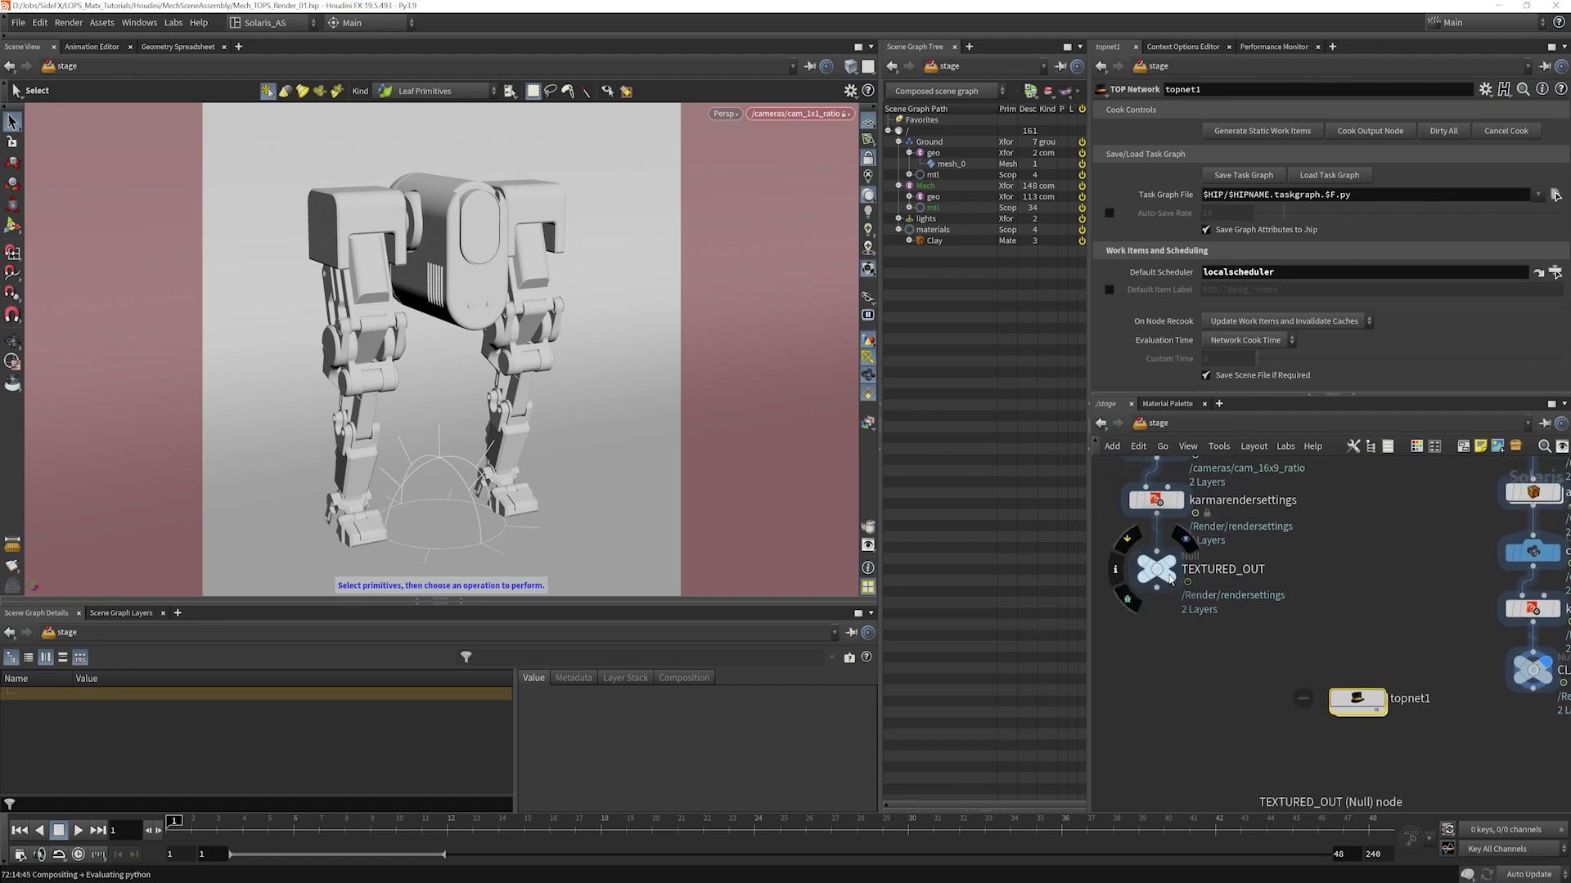
{"action": "middle_click_drag", "start_coordinate": [1392, 634], "coordinate": [1236, 594]}
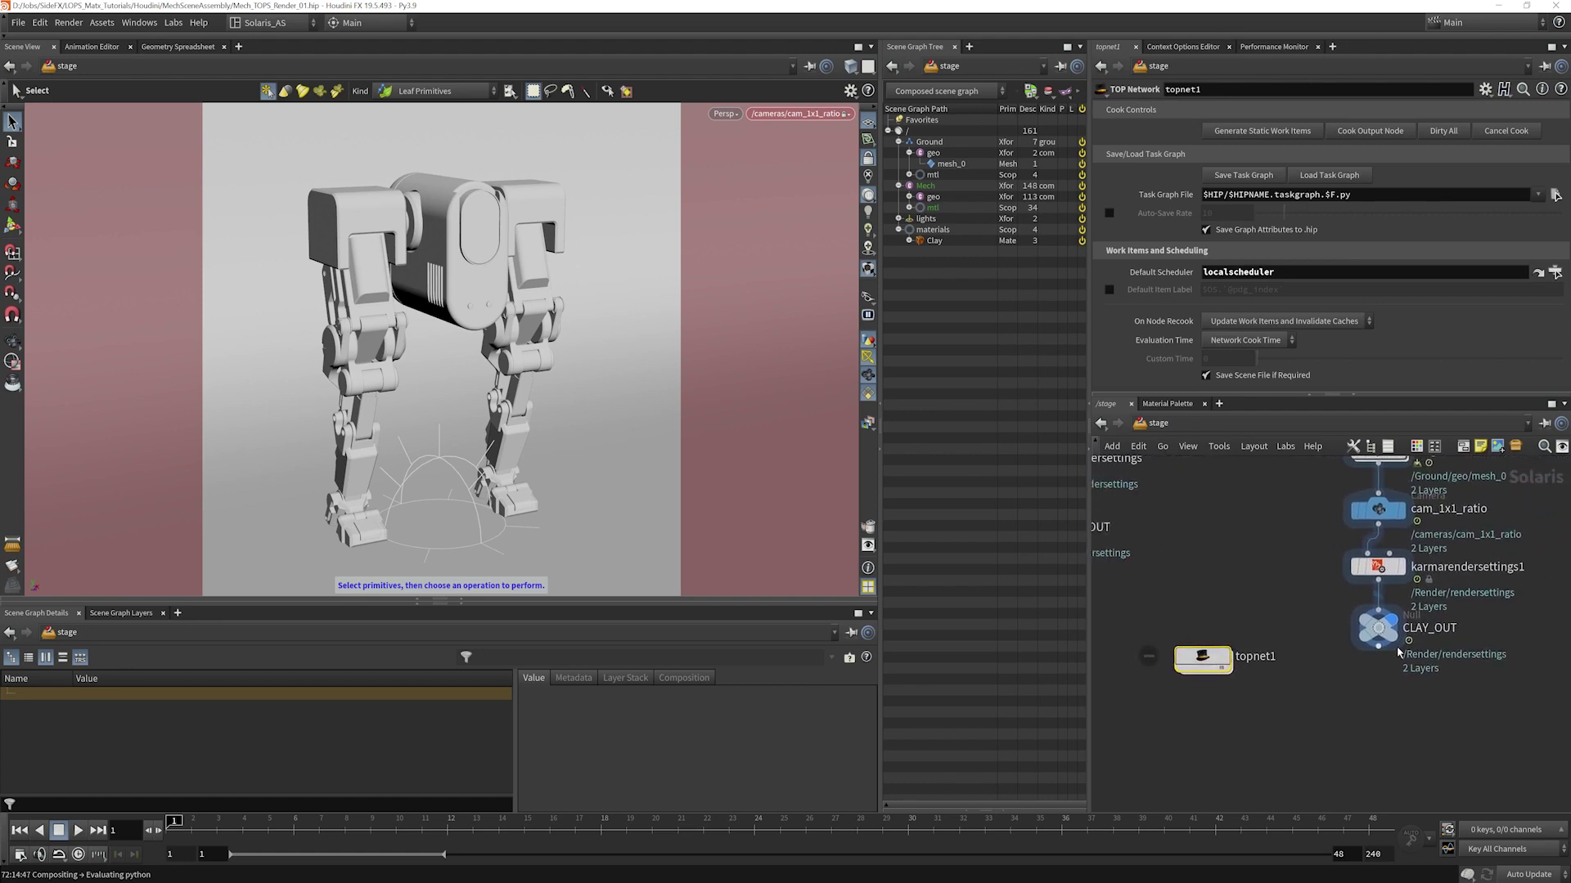
{"action": "double_click", "coordinate": [1208, 661]}
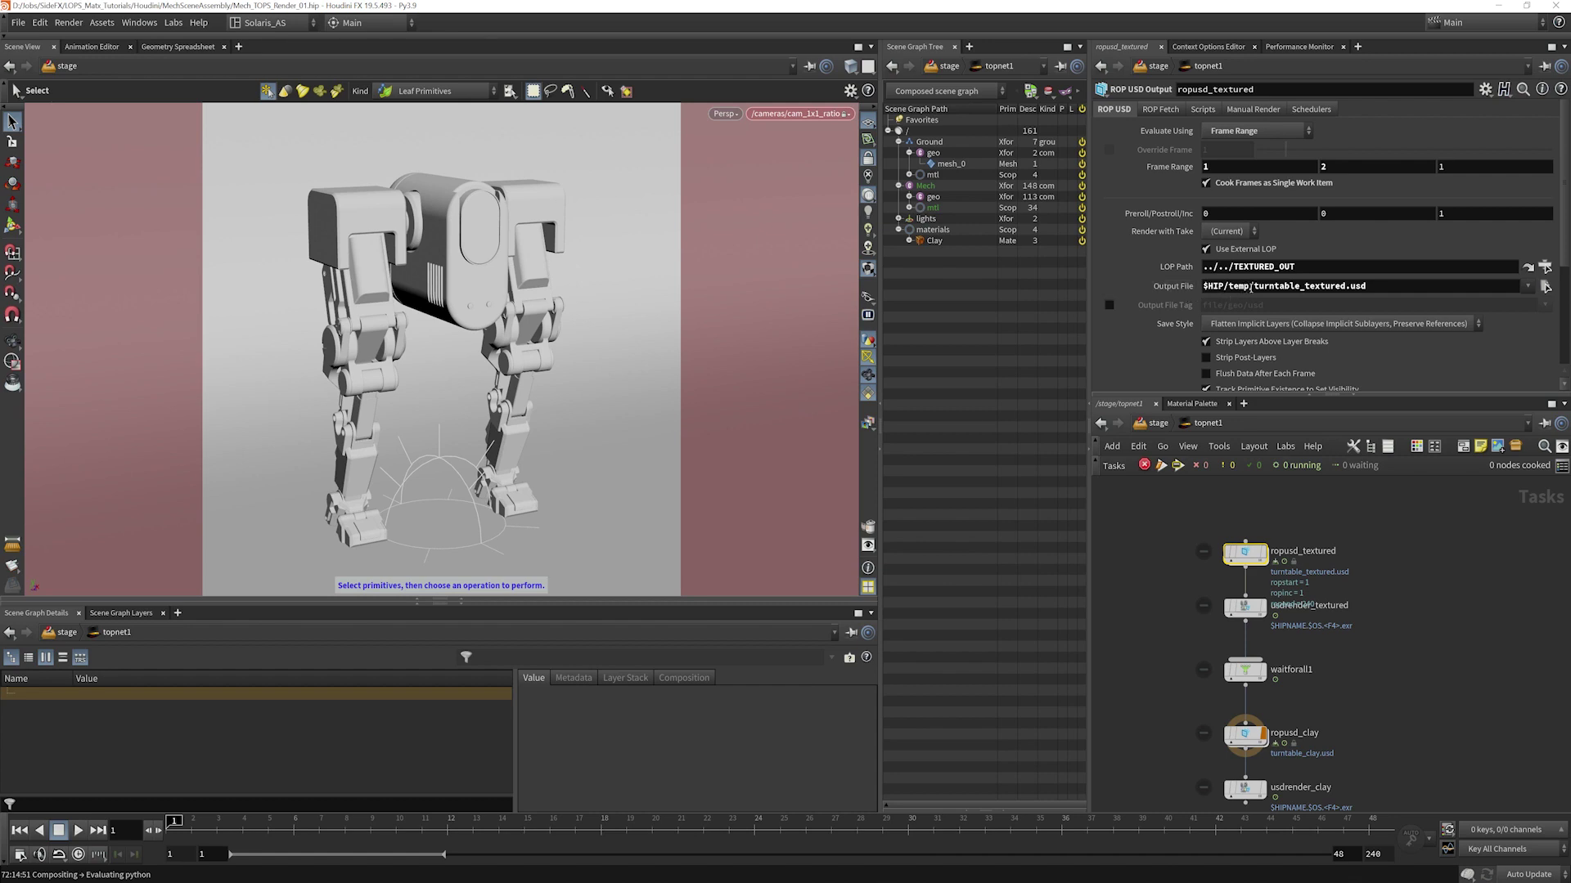
{"action": "left_click_drag", "start_coordinate": [1256, 288], "coordinate": [1390, 285]}
{"action": "left_click", "coordinate": [1390, 285]}
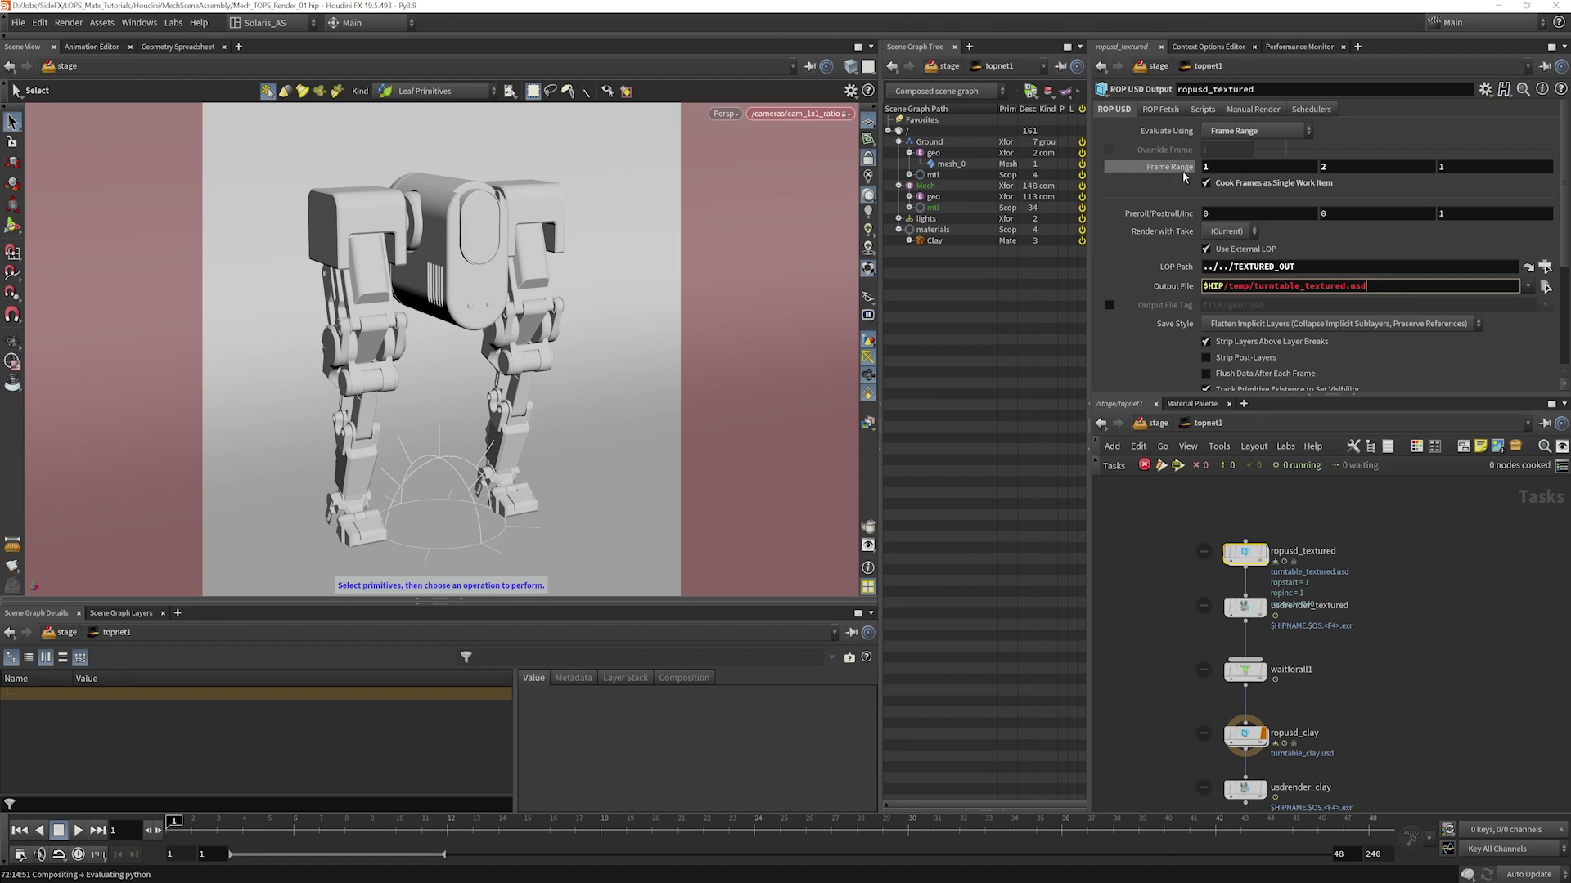
Set the end frame of ropusd_textured's frame range to 48.
{"action": "double_click", "coordinate": [1323, 167]}
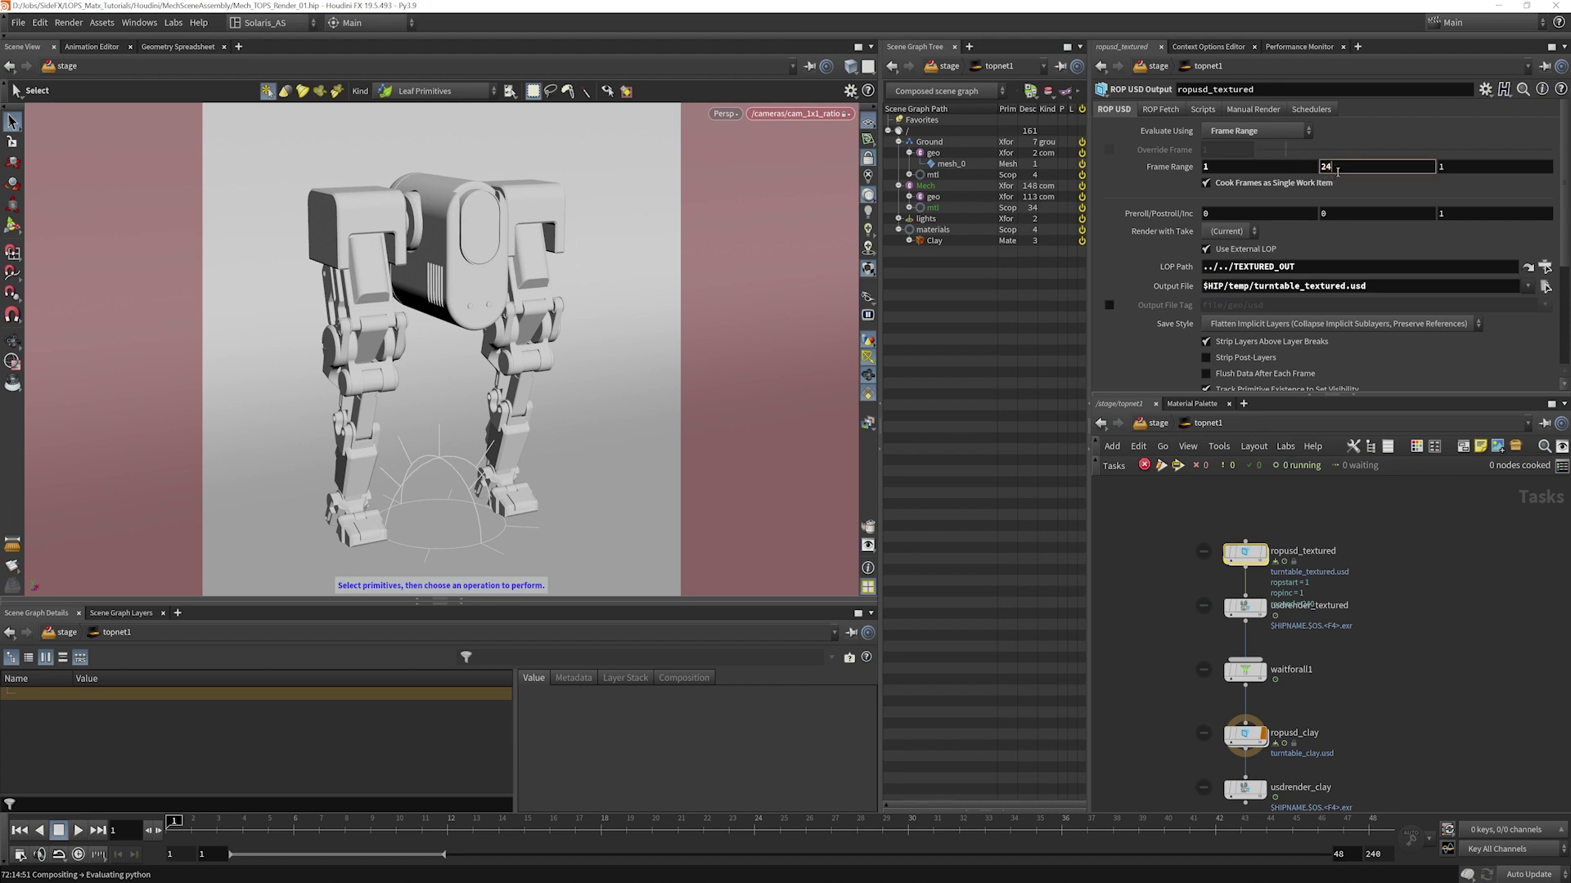
{"action": "left_click_drag", "start_coordinate": [1337, 172], "coordinate": [1310, 173]}
{"action": "type", "text": "48"}
{"action": "key", "text": "Return"}
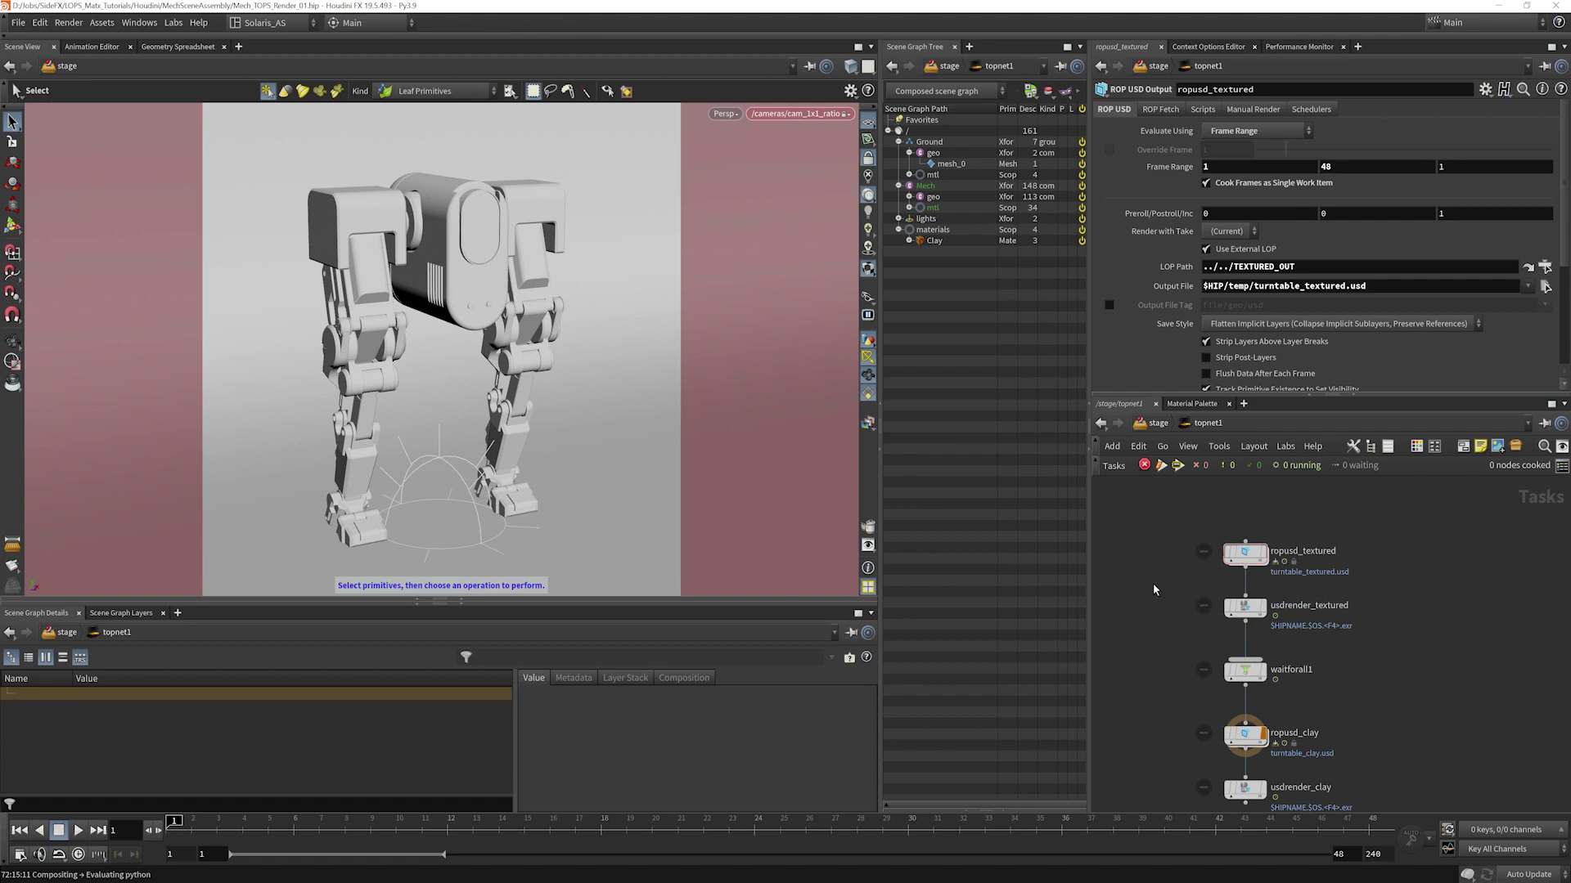
Check the Mech reference's rotation animation on the stage and return to the topnet1 network.
{"action": "key", "text": "u"}
{"action": "middle_click_drag", "start_coordinate": [1322, 631], "coordinate": [1376, 810]}
{"action": "middle_click_drag", "start_coordinate": [1353, 647], "coordinate": [1354, 772]}
{"action": "left_click", "coordinate": [1268, 549]}
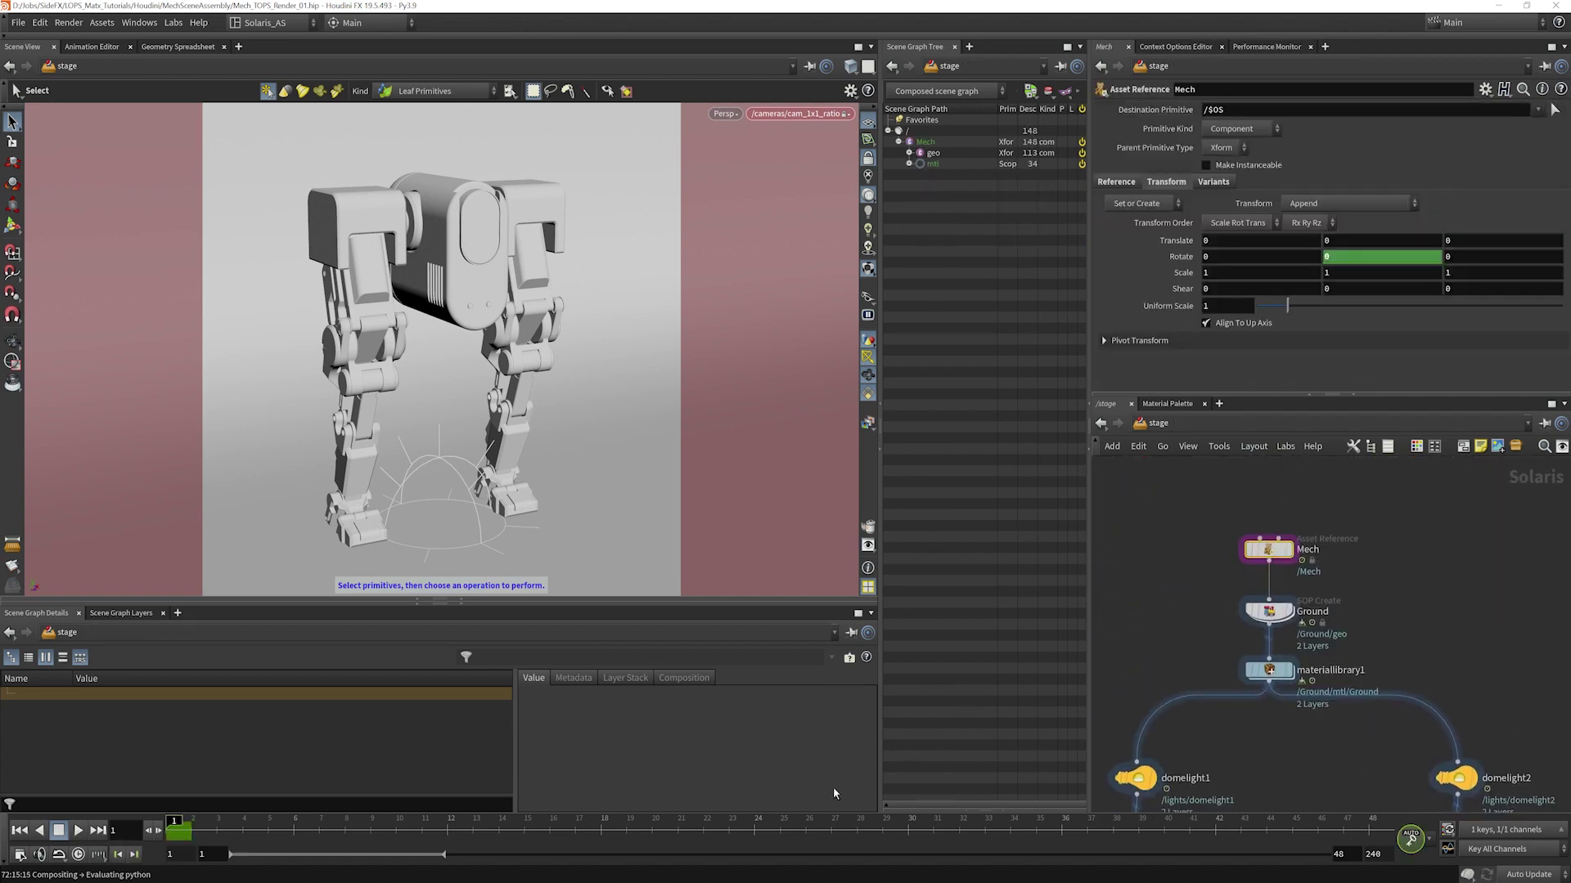
{"action": "scroll", "coordinate": [1387, 655], "scroll_direction": "down", "scroll_amount": 10}
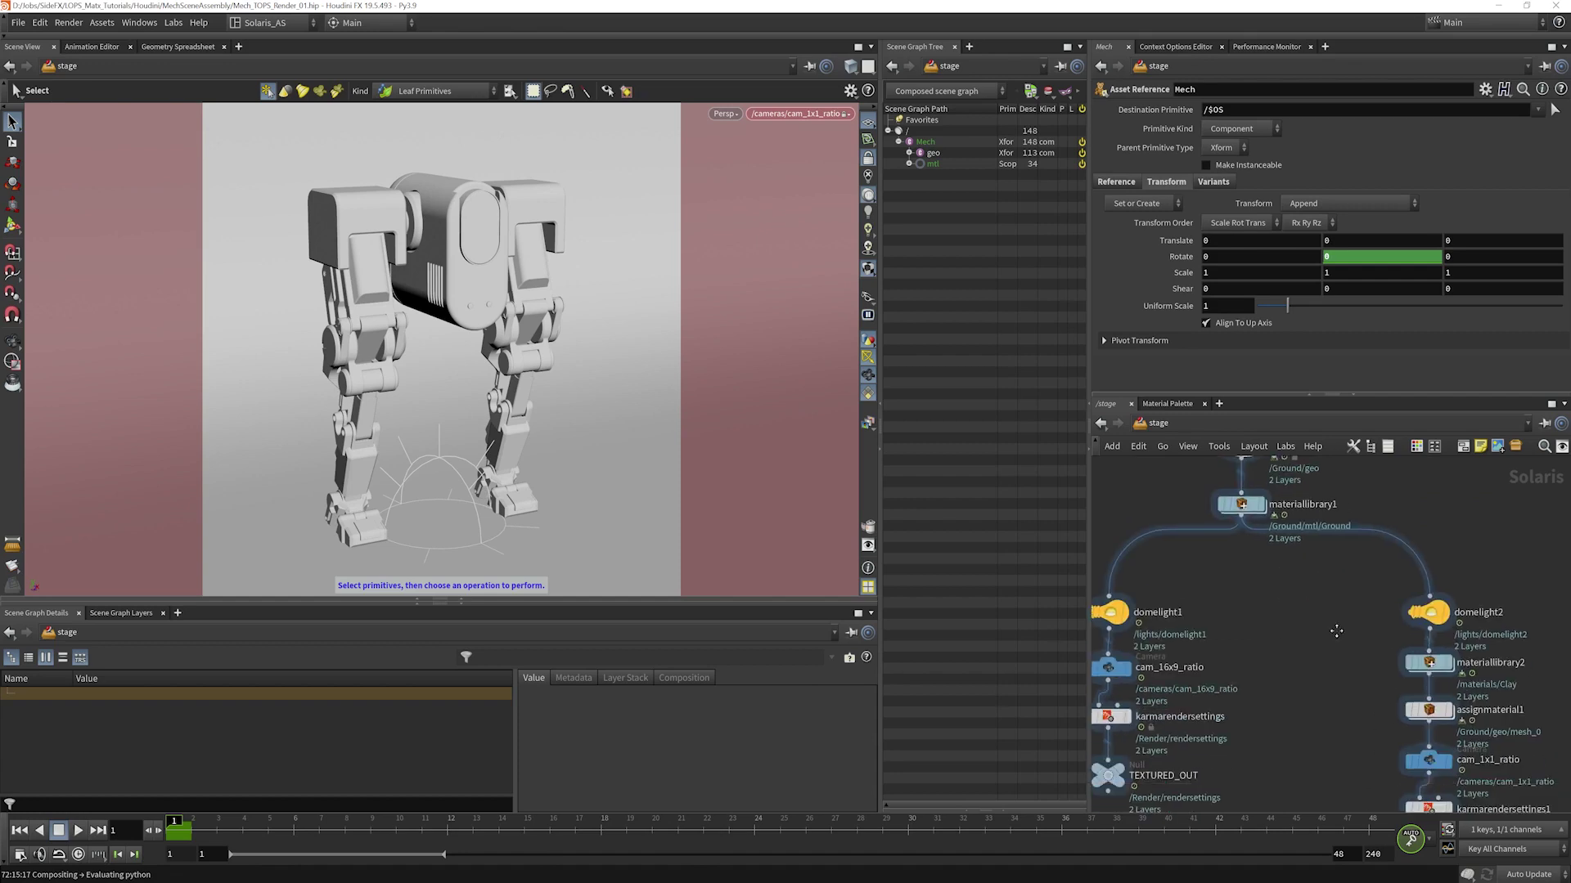
{"action": "left_click", "coordinate": [1307, 629]}
{"action": "double_click", "coordinate": [1306, 629]}
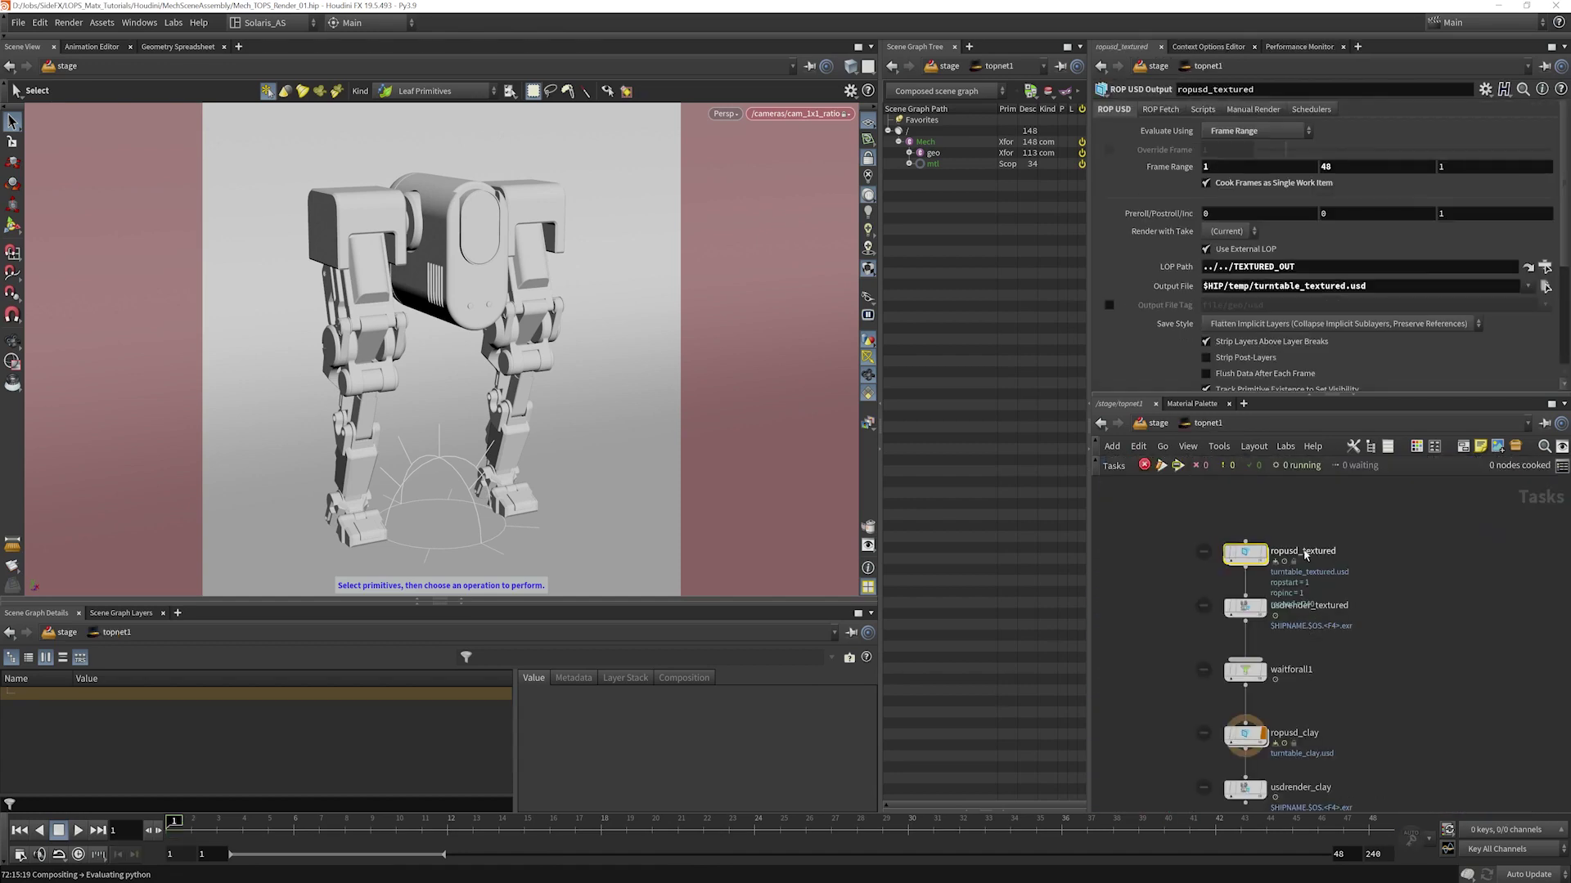
Check the linked frame range of usdrender_textured and set the end frame of ropusd_clay to 48.
{"action": "left_click", "coordinate": [1241, 597]}
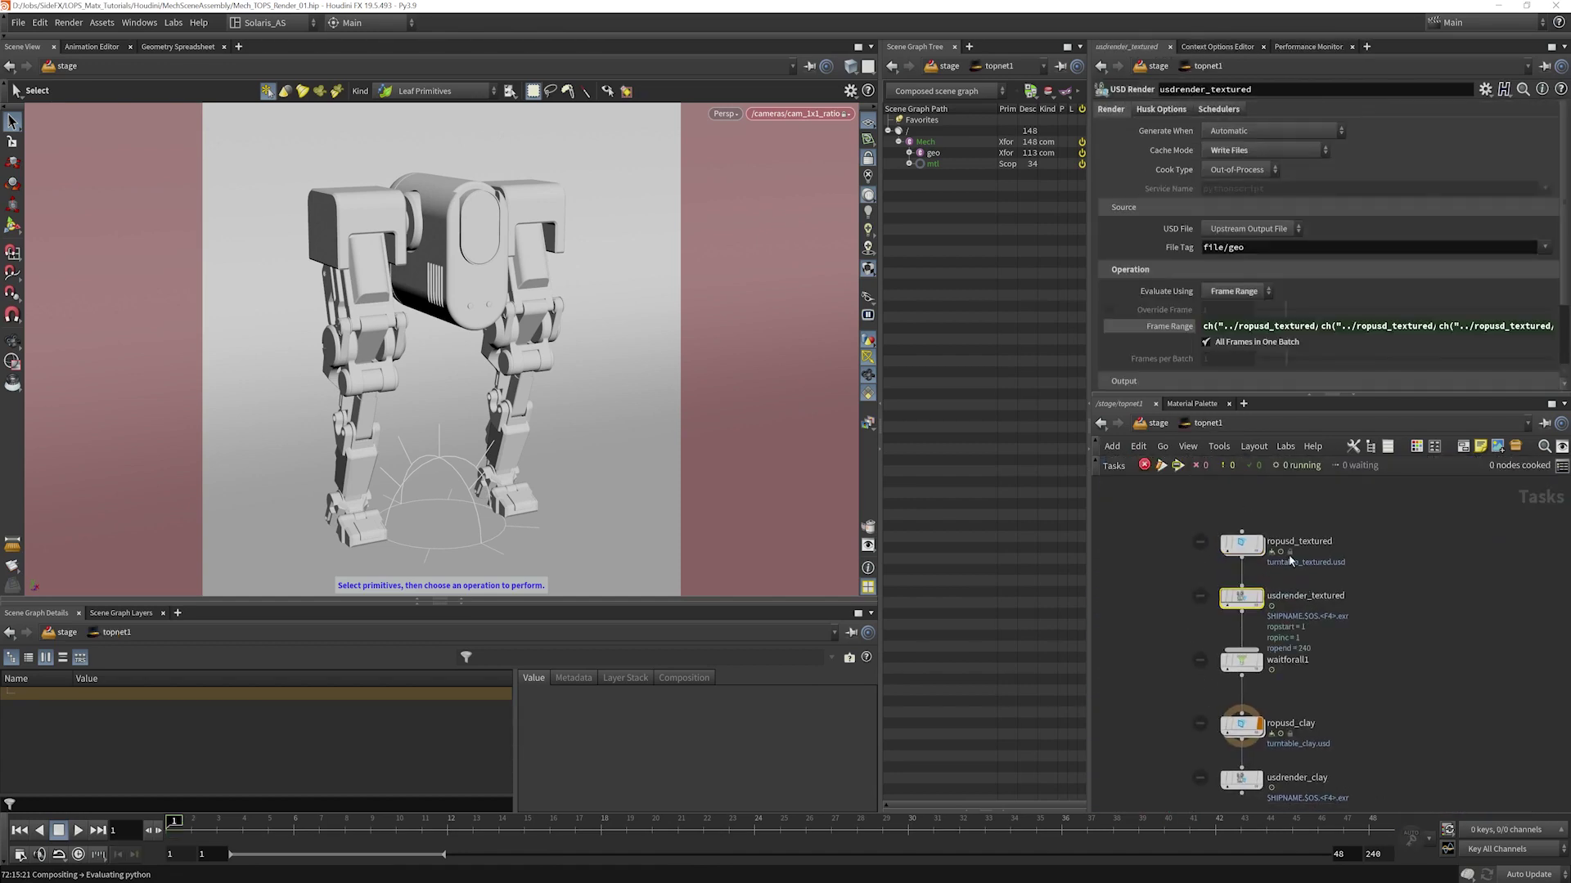
{"action": "middle_click_drag", "start_coordinate": [1171, 631], "coordinate": [1161, 579]}
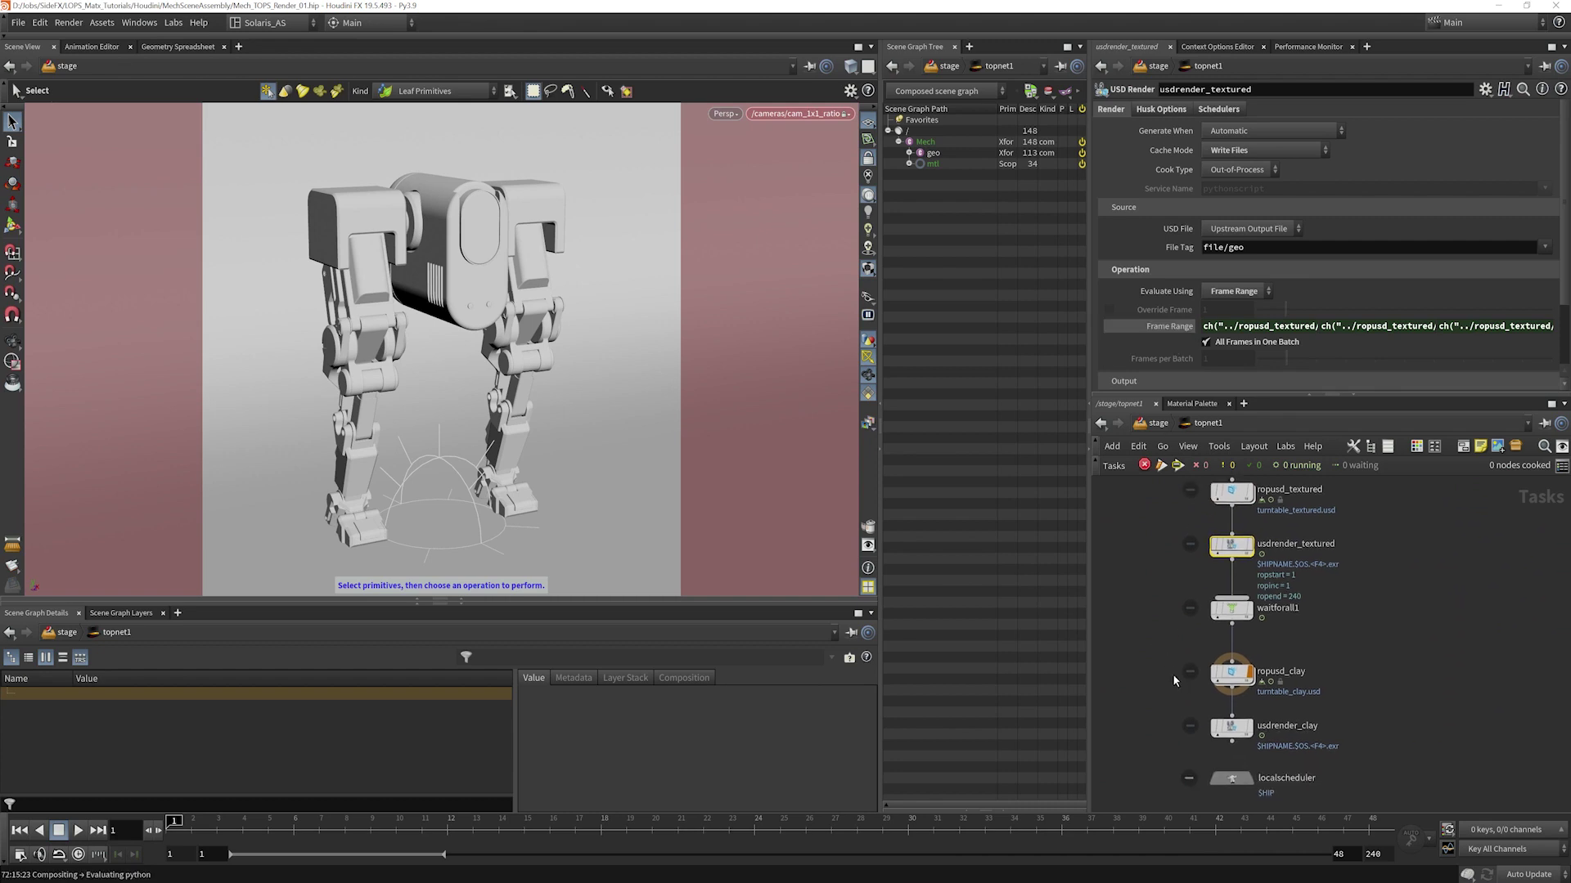
{"action": "left_click", "coordinate": [1231, 673]}
{"action": "left_click", "coordinate": [1325, 167]}
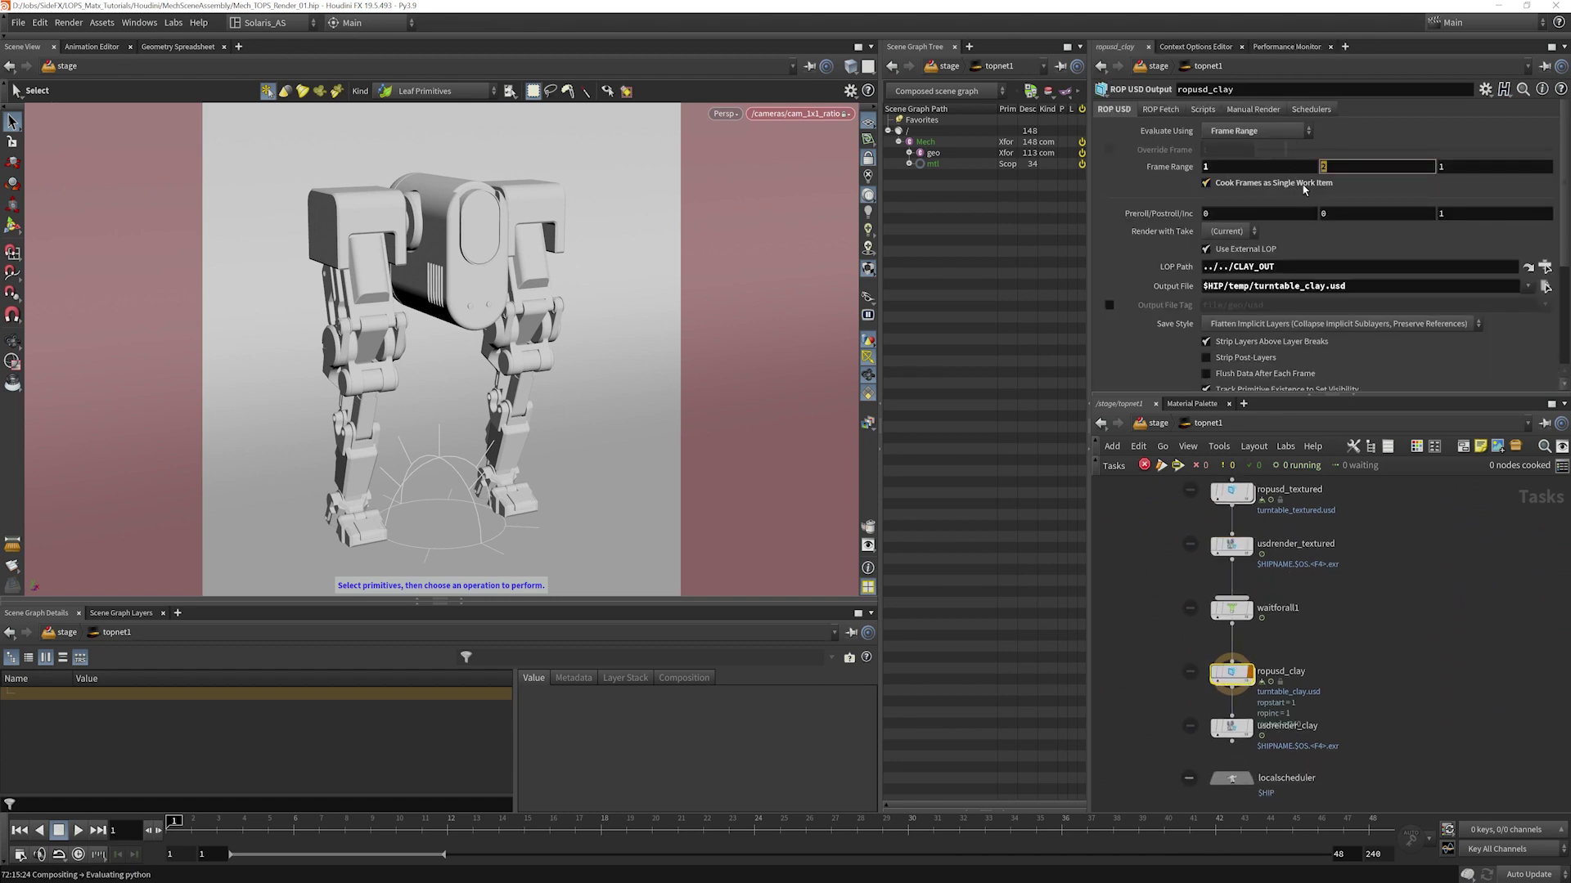
{"action": "type", "text": "48"}
Examine the USD output settings of ropusd_textured, including the available save styles.
{"action": "middle_click_drag", "start_coordinate": [1164, 568], "coordinate": [1169, 608]}
{"action": "left_click", "coordinate": [1237, 531]}
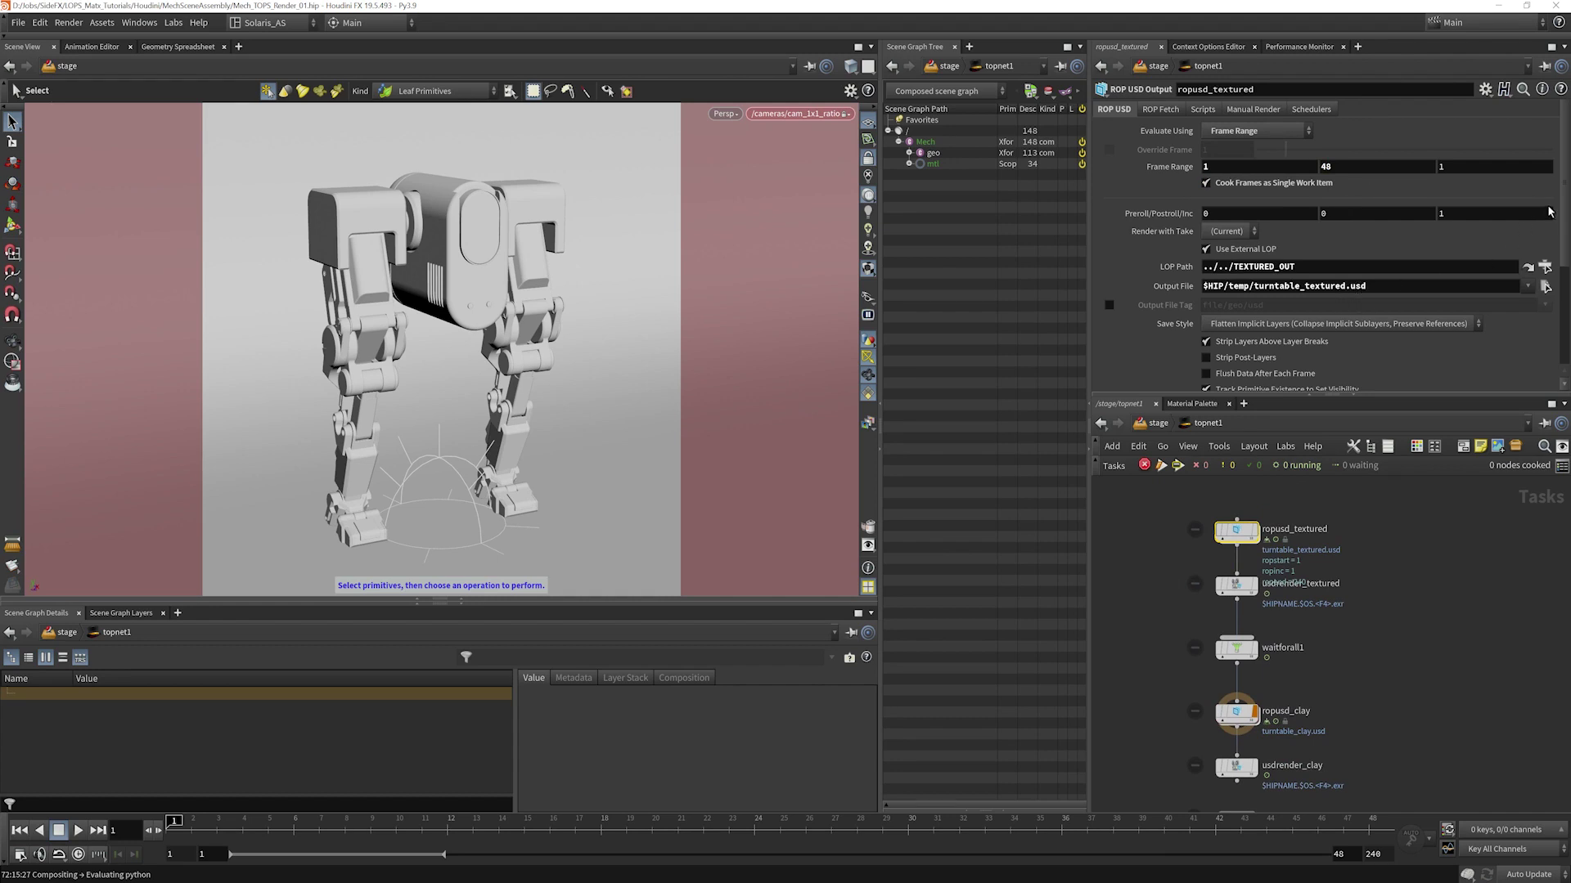
{"action": "left_click_drag", "start_coordinate": [1565, 201], "coordinate": [1567, 268]}
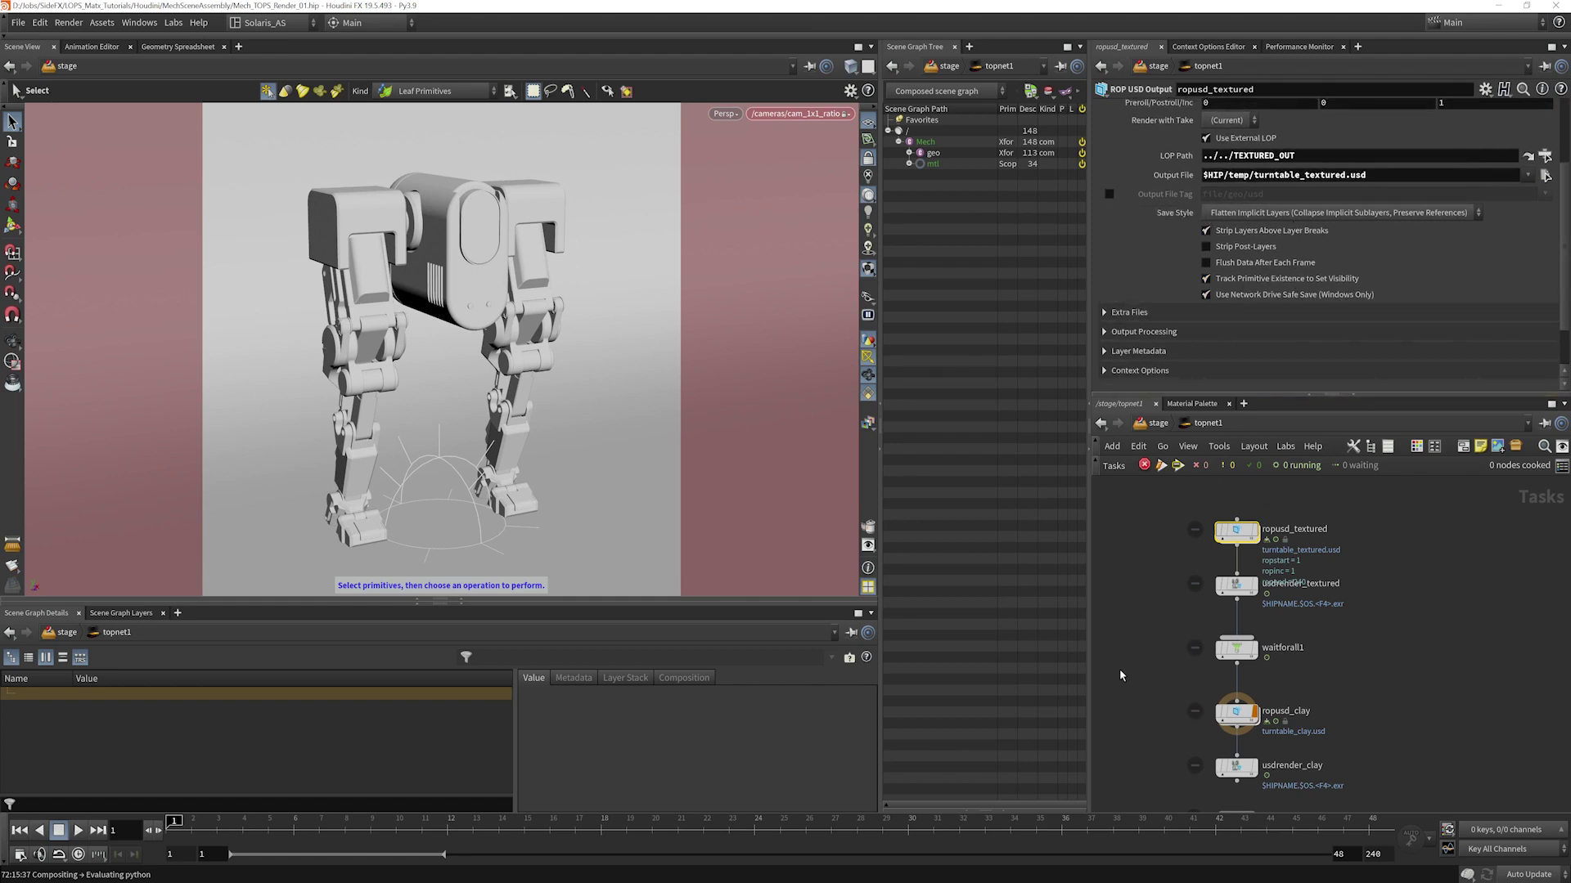
{"action": "left_click", "coordinate": [1245, 214]}
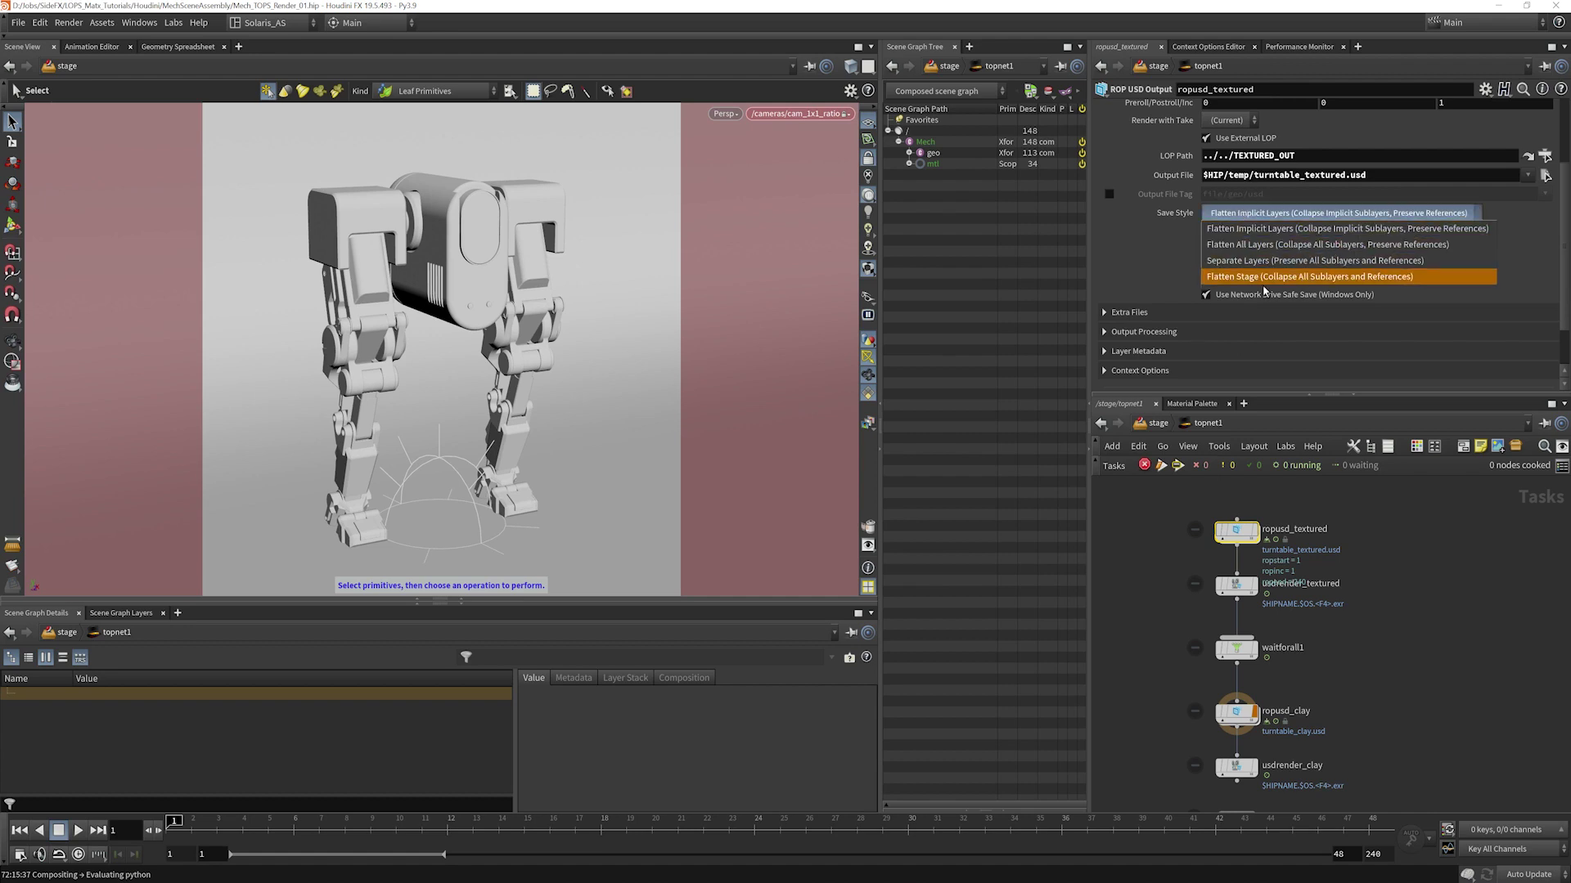
{"action": "left_click", "coordinate": [1252, 357]}
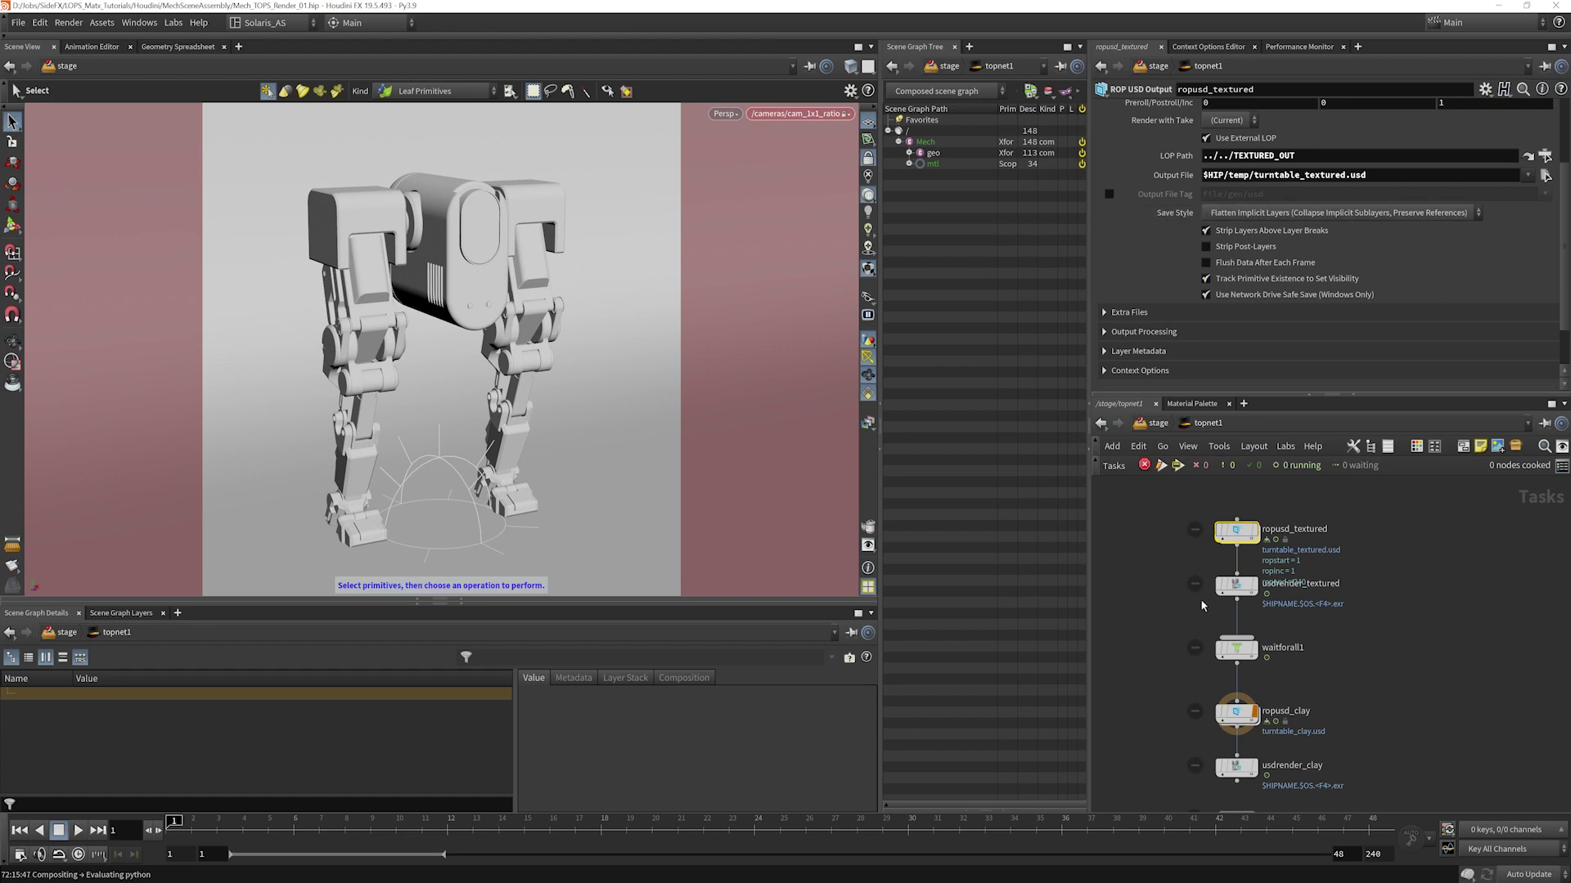
Review the source, operation and output settings of the usdrender_textured node.
{"action": "left_click", "coordinate": [1243, 587]}
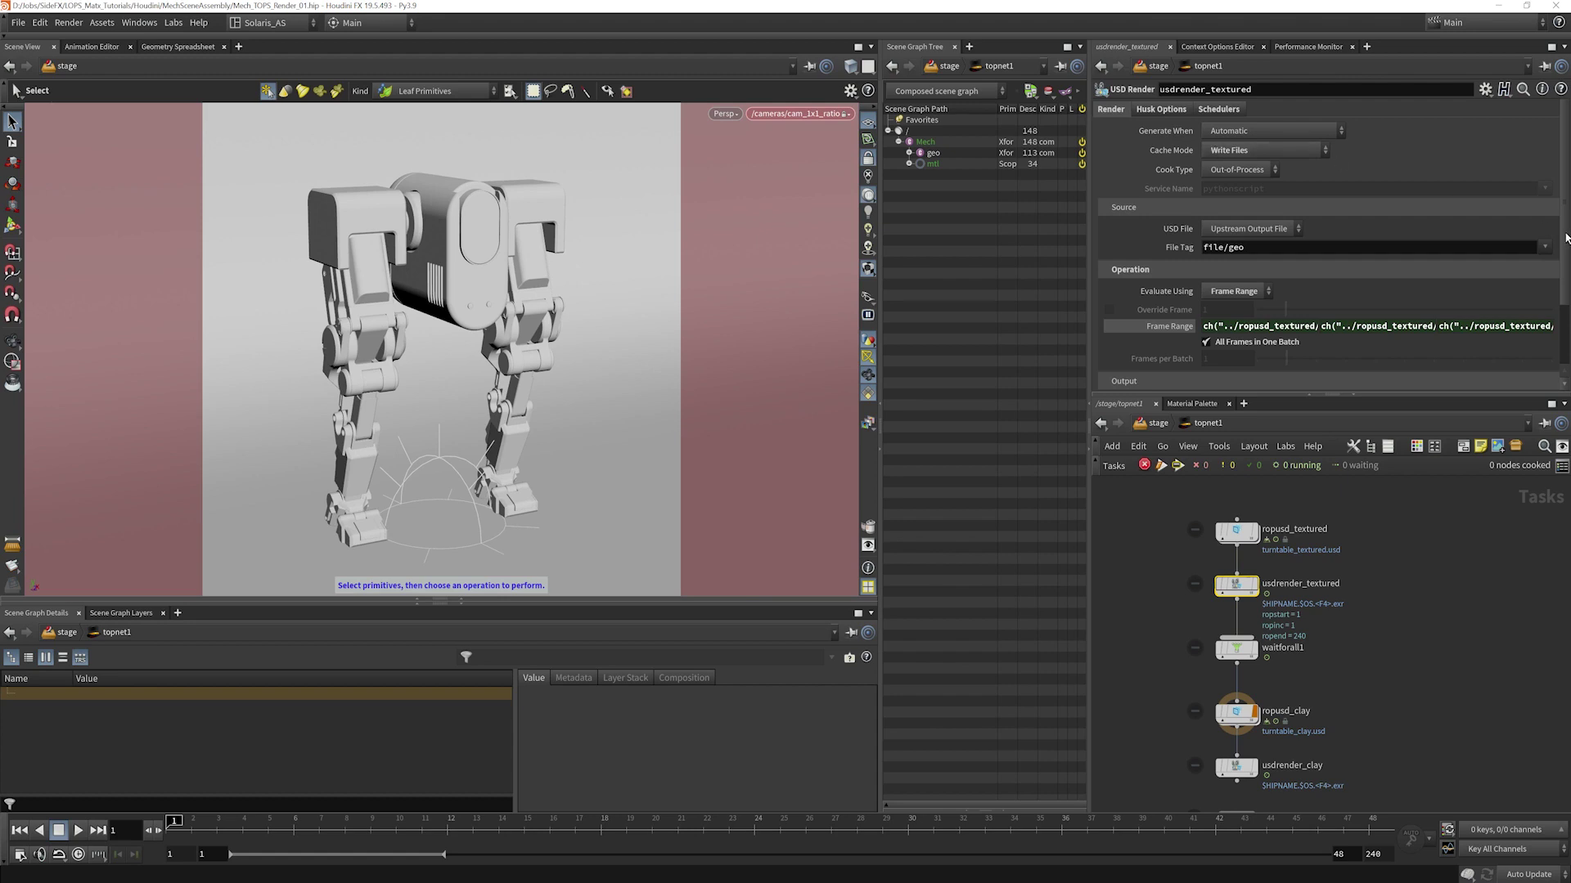
{"action": "left_click_drag", "start_coordinate": [1566, 237], "coordinate": [1567, 312]}
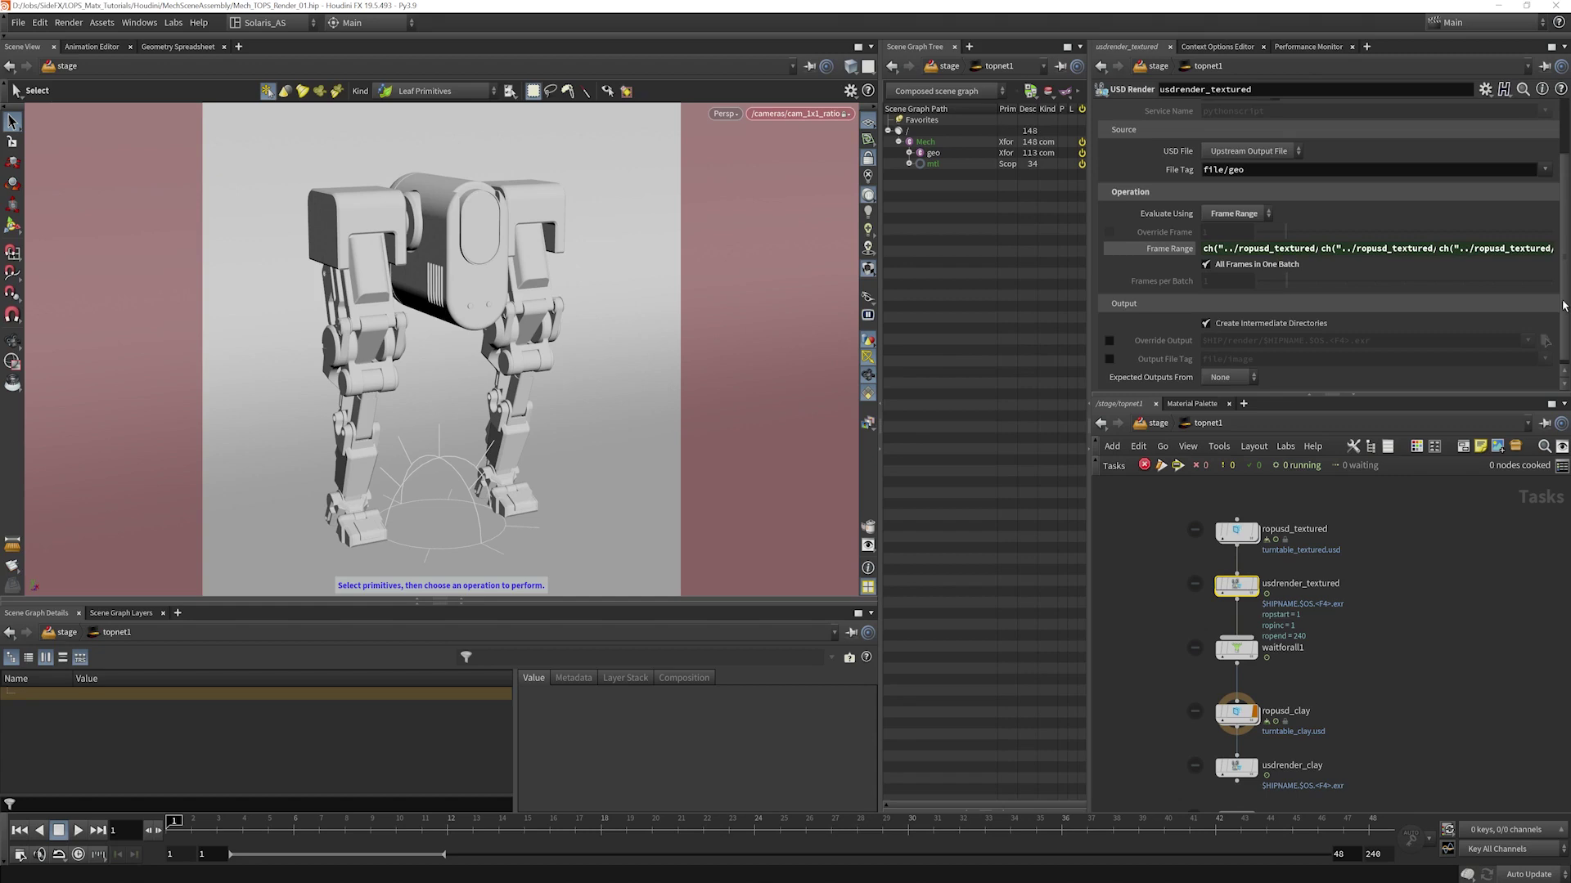
{"action": "left_click_drag", "start_coordinate": [1567, 309], "coordinate": [1563, 273]}
{"action": "mouse_move", "coordinate": [1247, 590]}
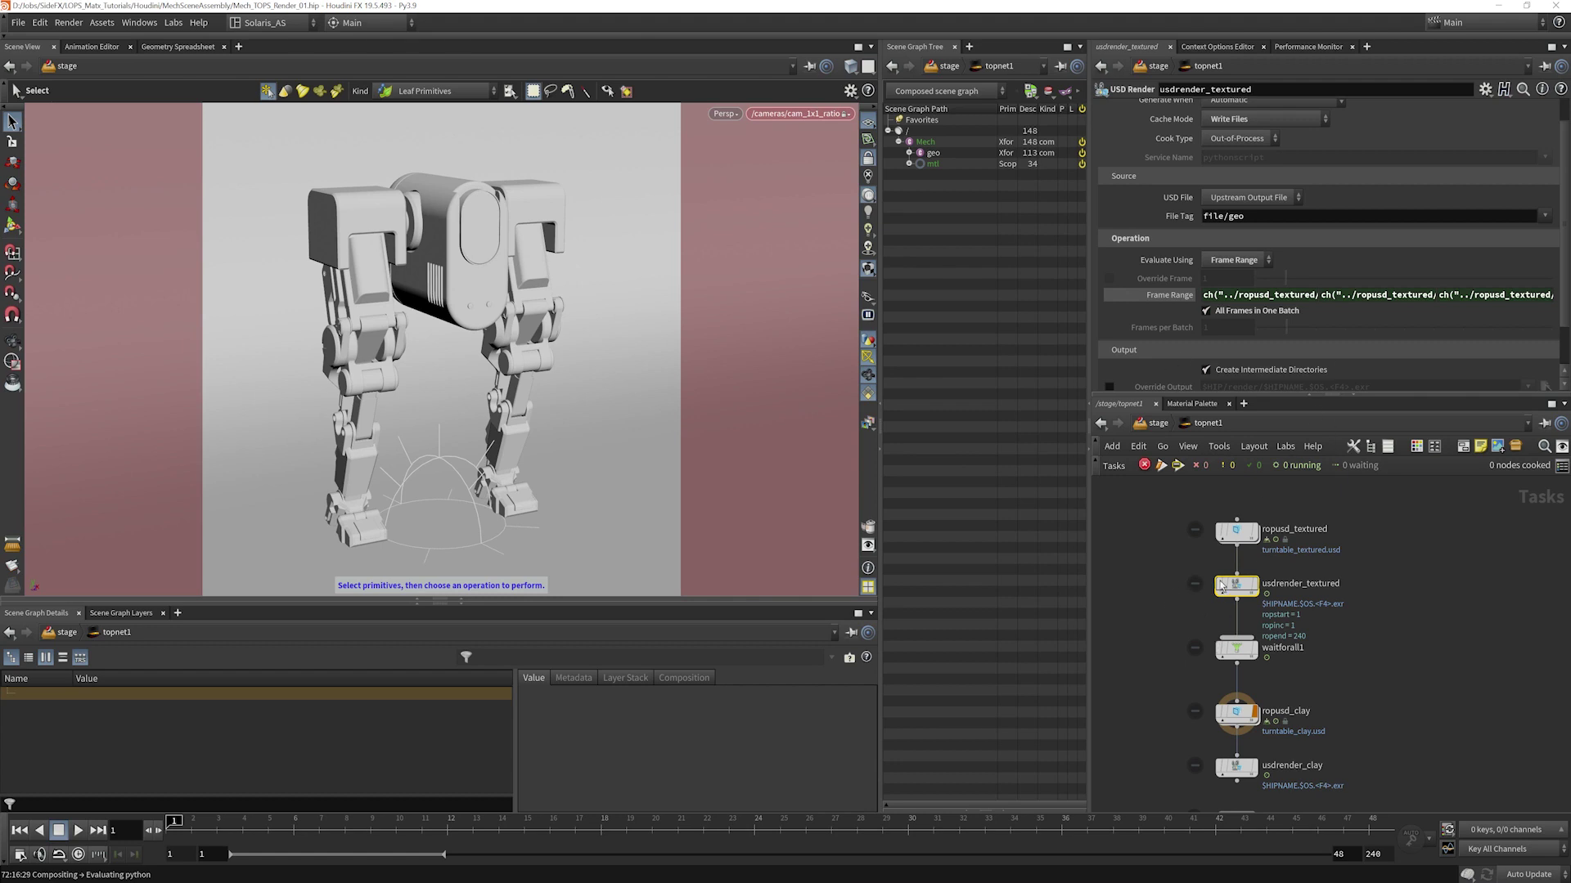
{"action": "left_click_drag", "start_coordinate": [1562, 269], "coordinate": [1562, 229]}
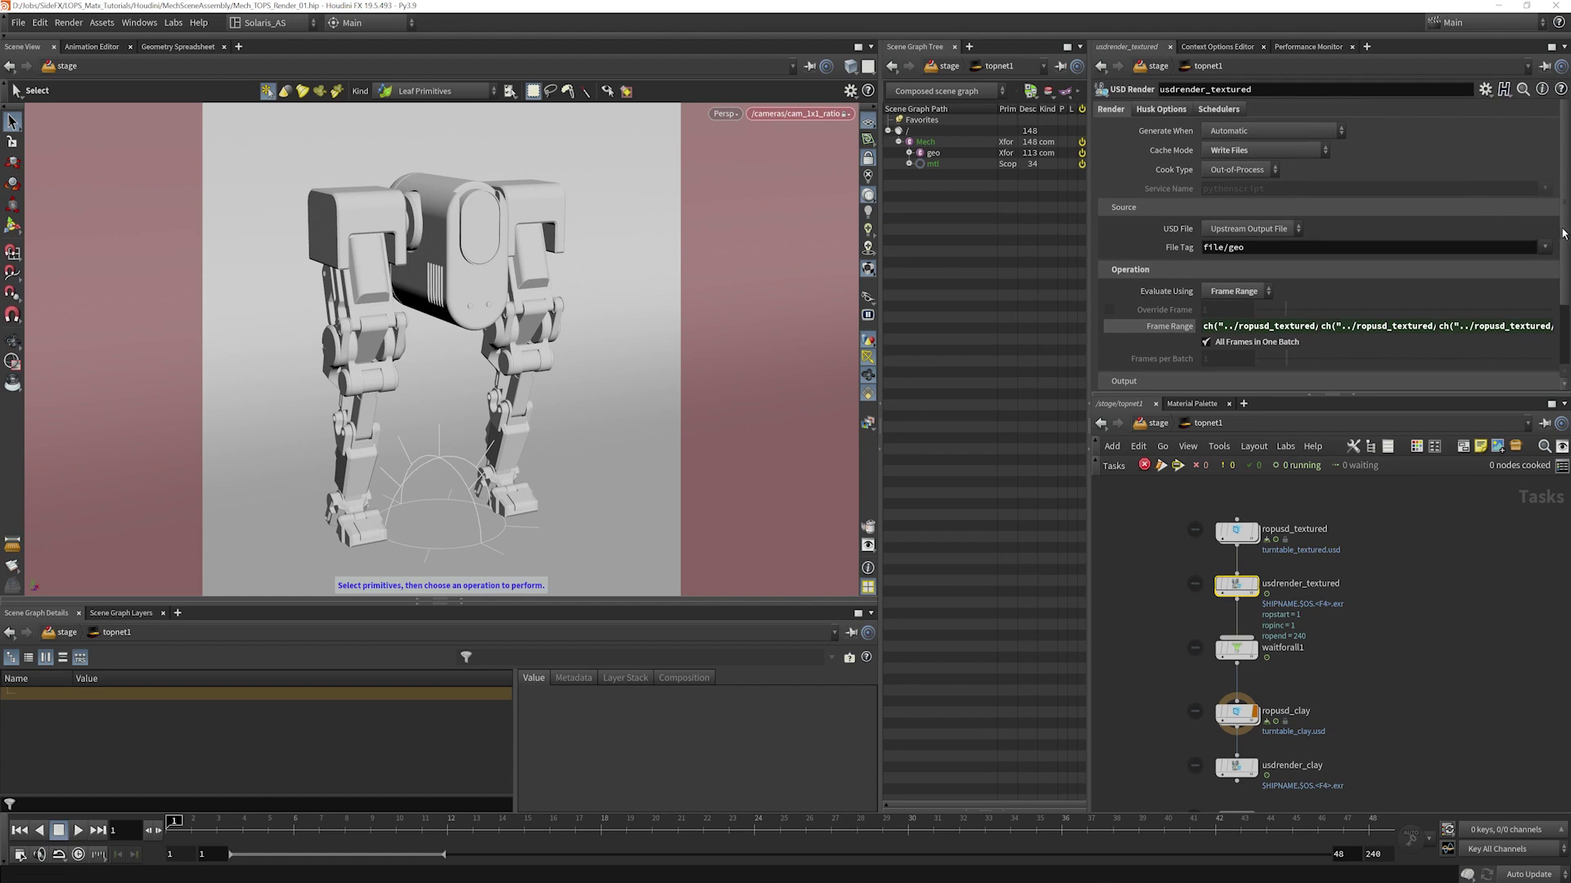
Examine the Husk options and scheduler settings of usdrender_textured, and return to its render settings.
{"action": "left_click", "coordinate": [1158, 110]}
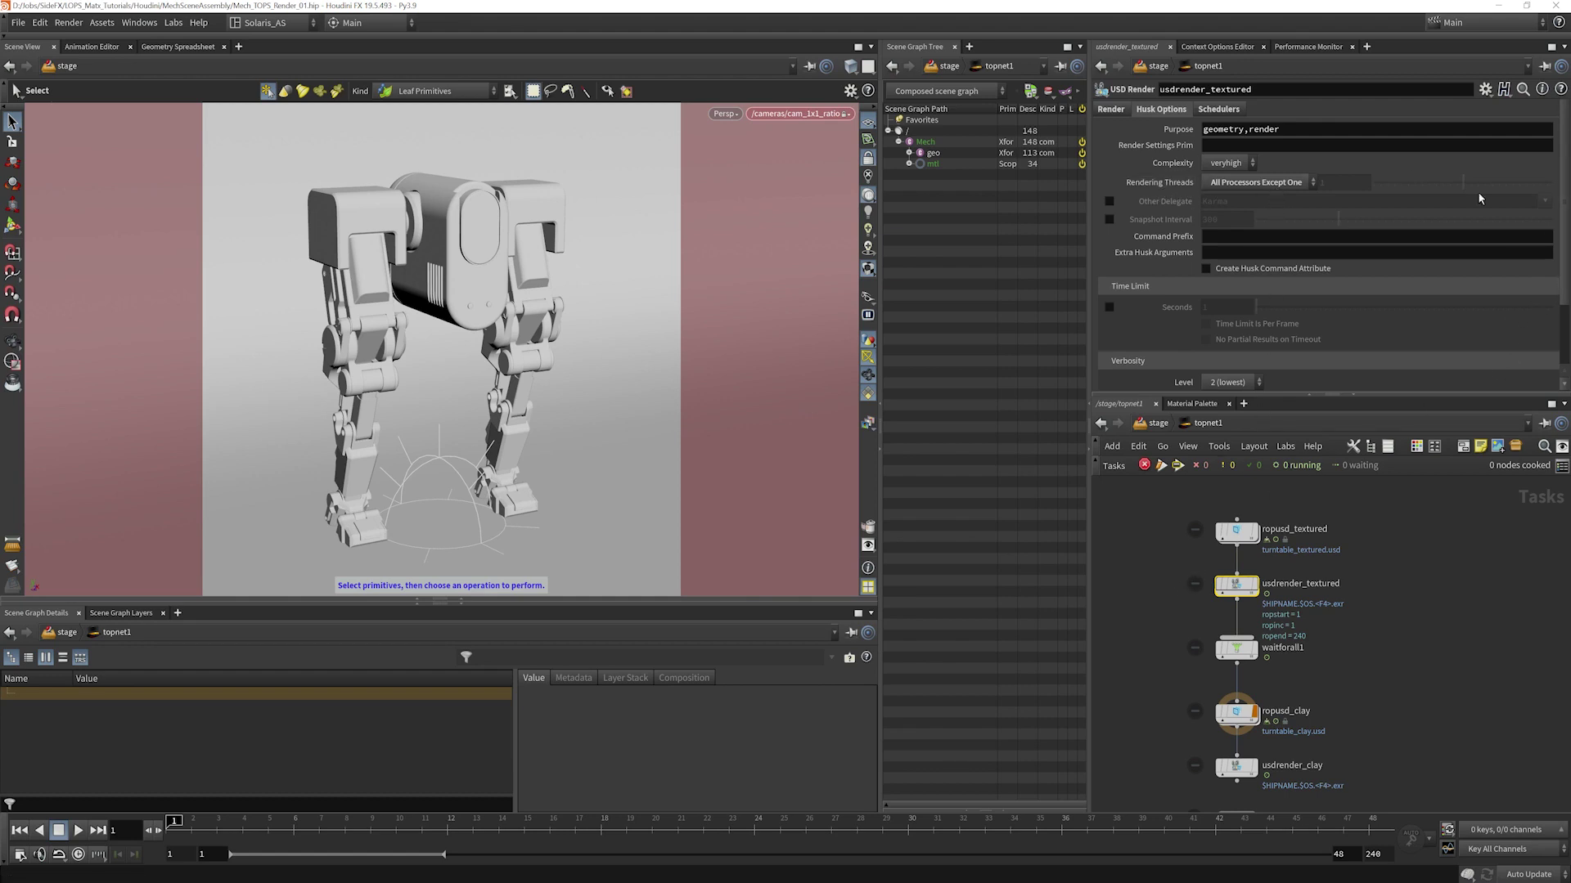
{"action": "left_click", "coordinate": [1212, 110]}
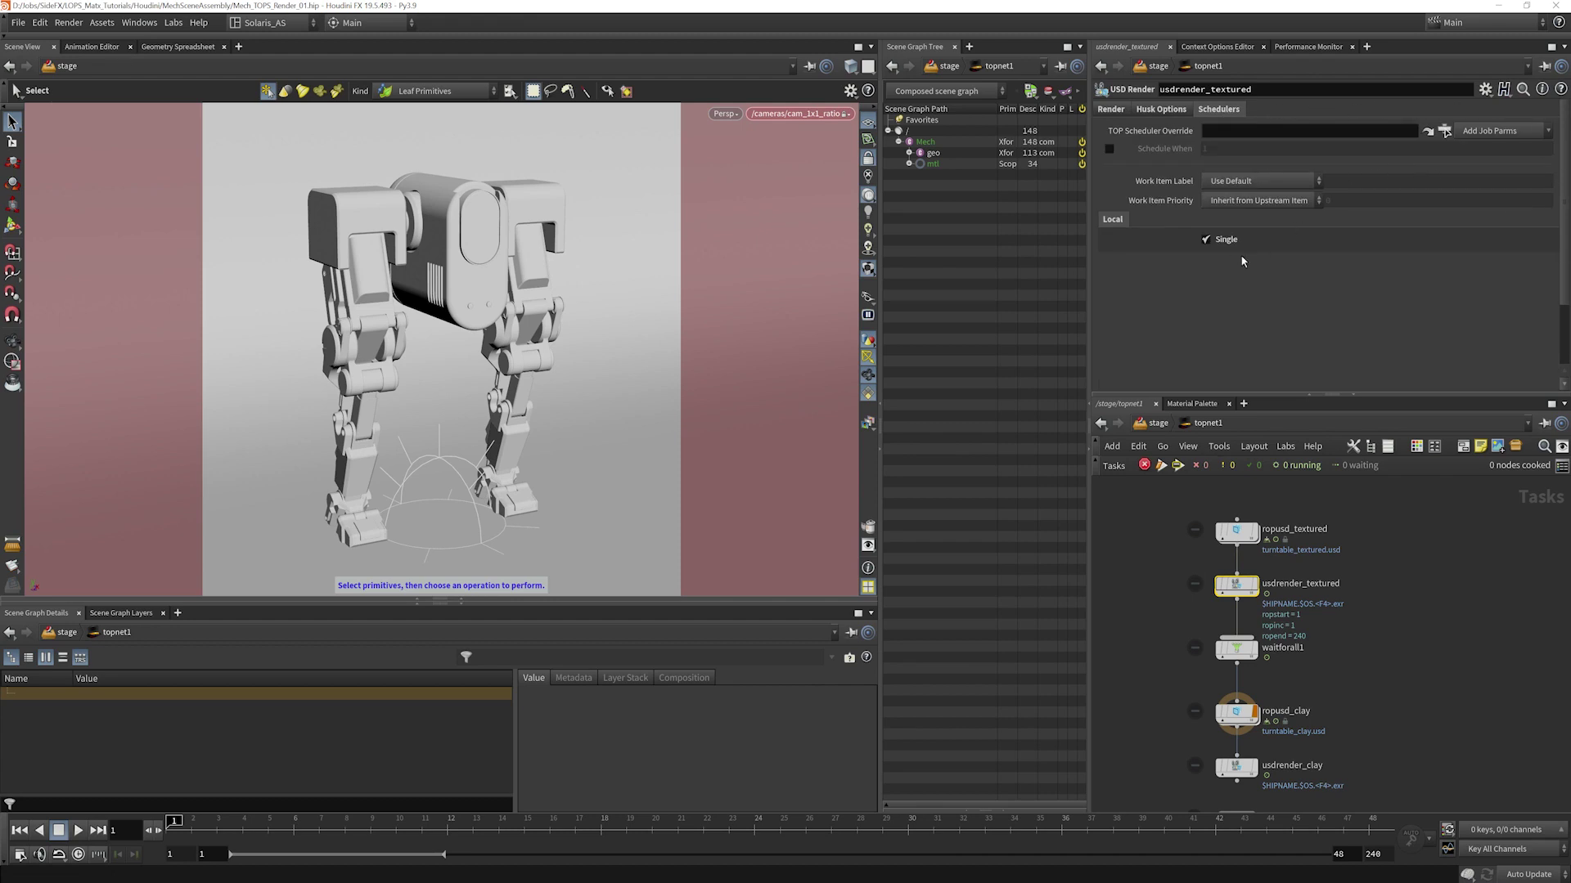
{"action": "left_click", "coordinate": [1170, 110]}
{"action": "left_click", "coordinate": [1218, 110]}
{"action": "left_click", "coordinate": [1161, 110]}
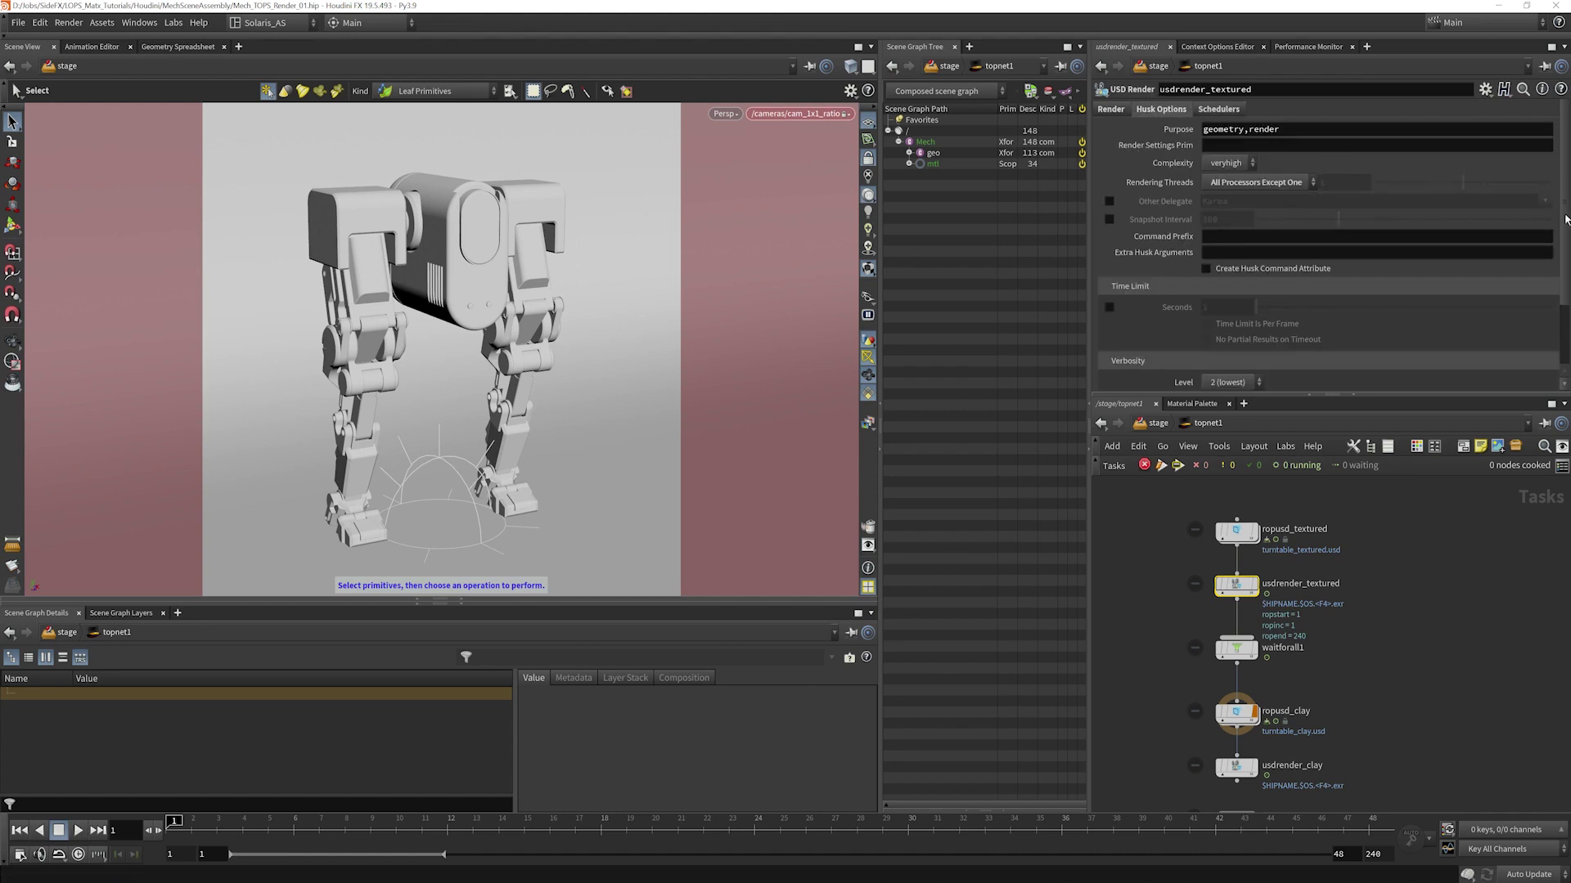
{"action": "scroll", "coordinate": [1153, 163], "scroll_direction": "down", "scroll_amount": 3}
{"action": "scroll", "coordinate": [1146, 164], "scroll_direction": "up", "scroll_amount": 3}
{"action": "left_click", "coordinate": [1126, 110]}
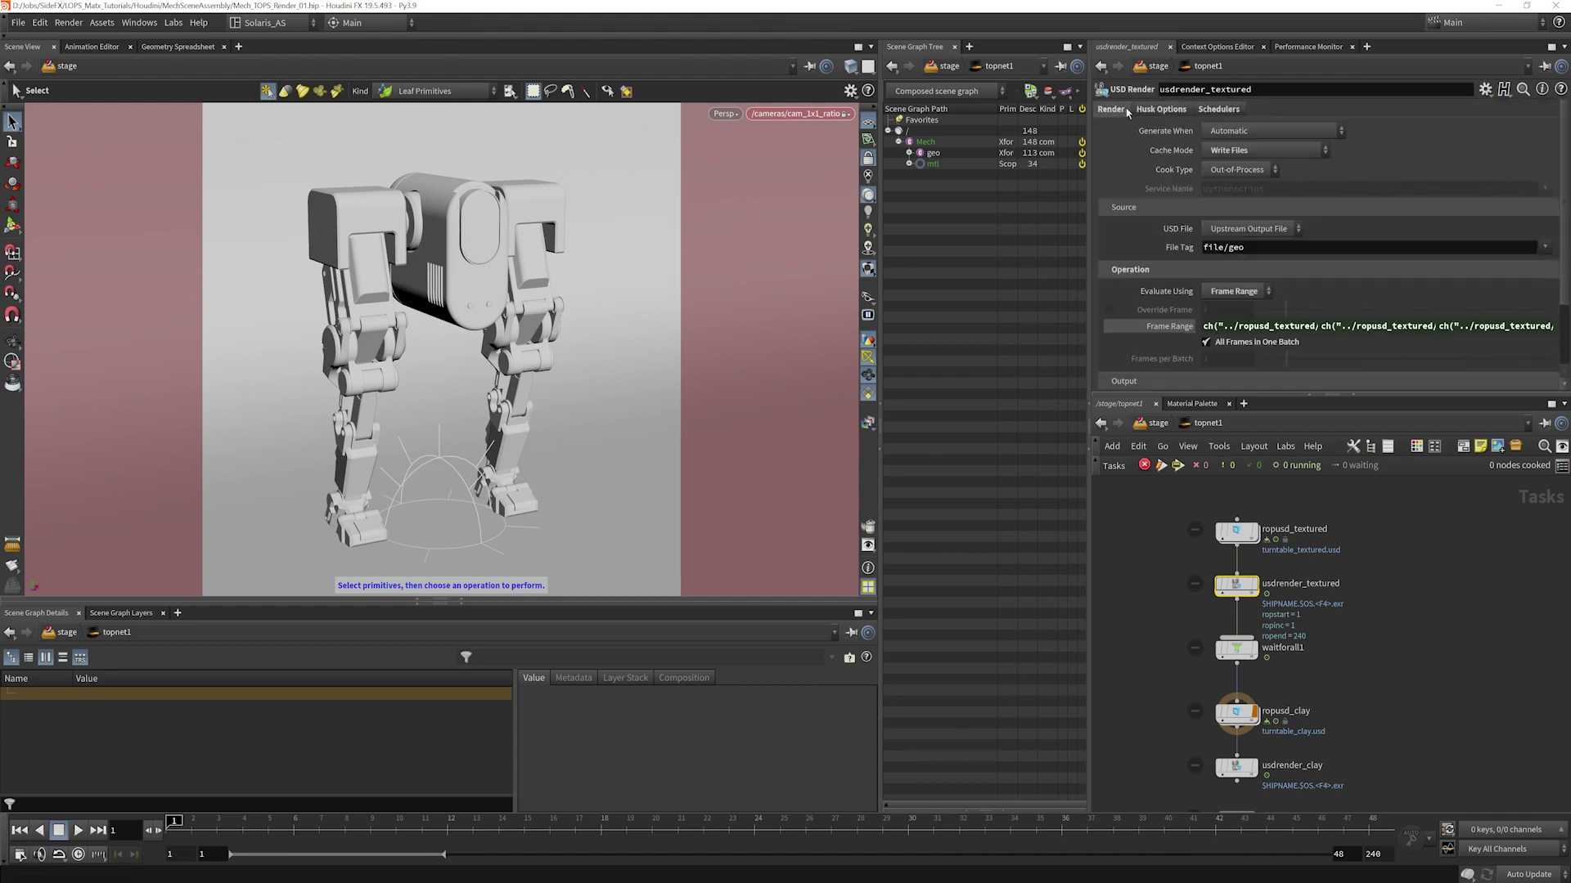
{"action": "left_click_drag", "start_coordinate": [1568, 186], "coordinate": [1559, 257]}
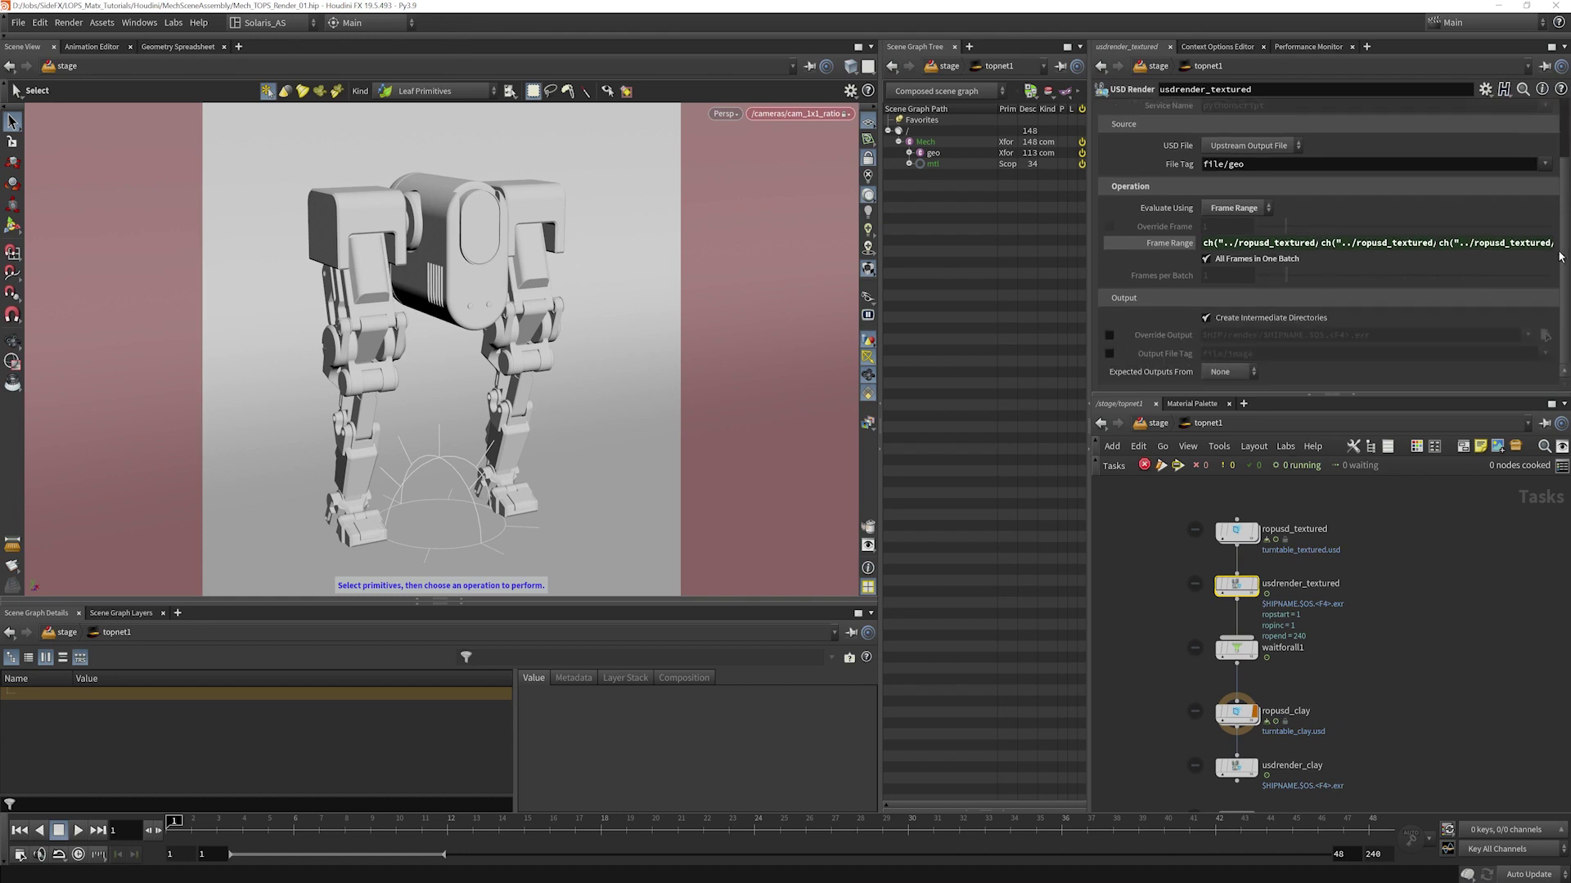
Inspect the settings of waitforall1, ropusd_clay and usdrender_clay in turn.
{"action": "left_click", "coordinate": [1236, 649]}
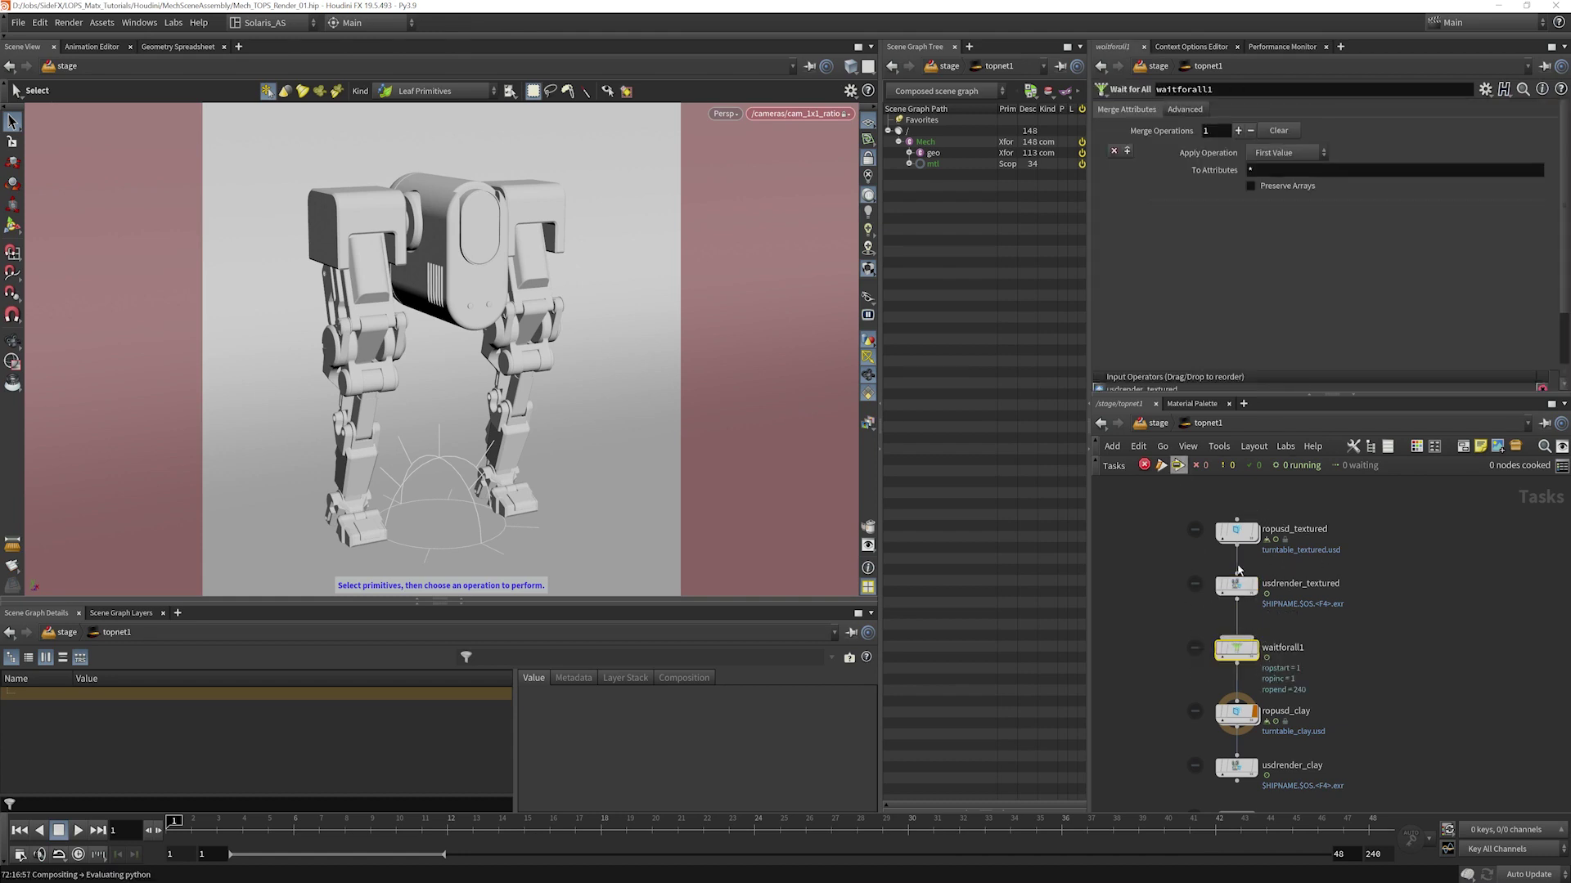
{"action": "scroll", "coordinate": [1239, 597], "scroll_direction": "down", "scroll_amount": 3}
{"action": "left_click", "coordinate": [1244, 618]}
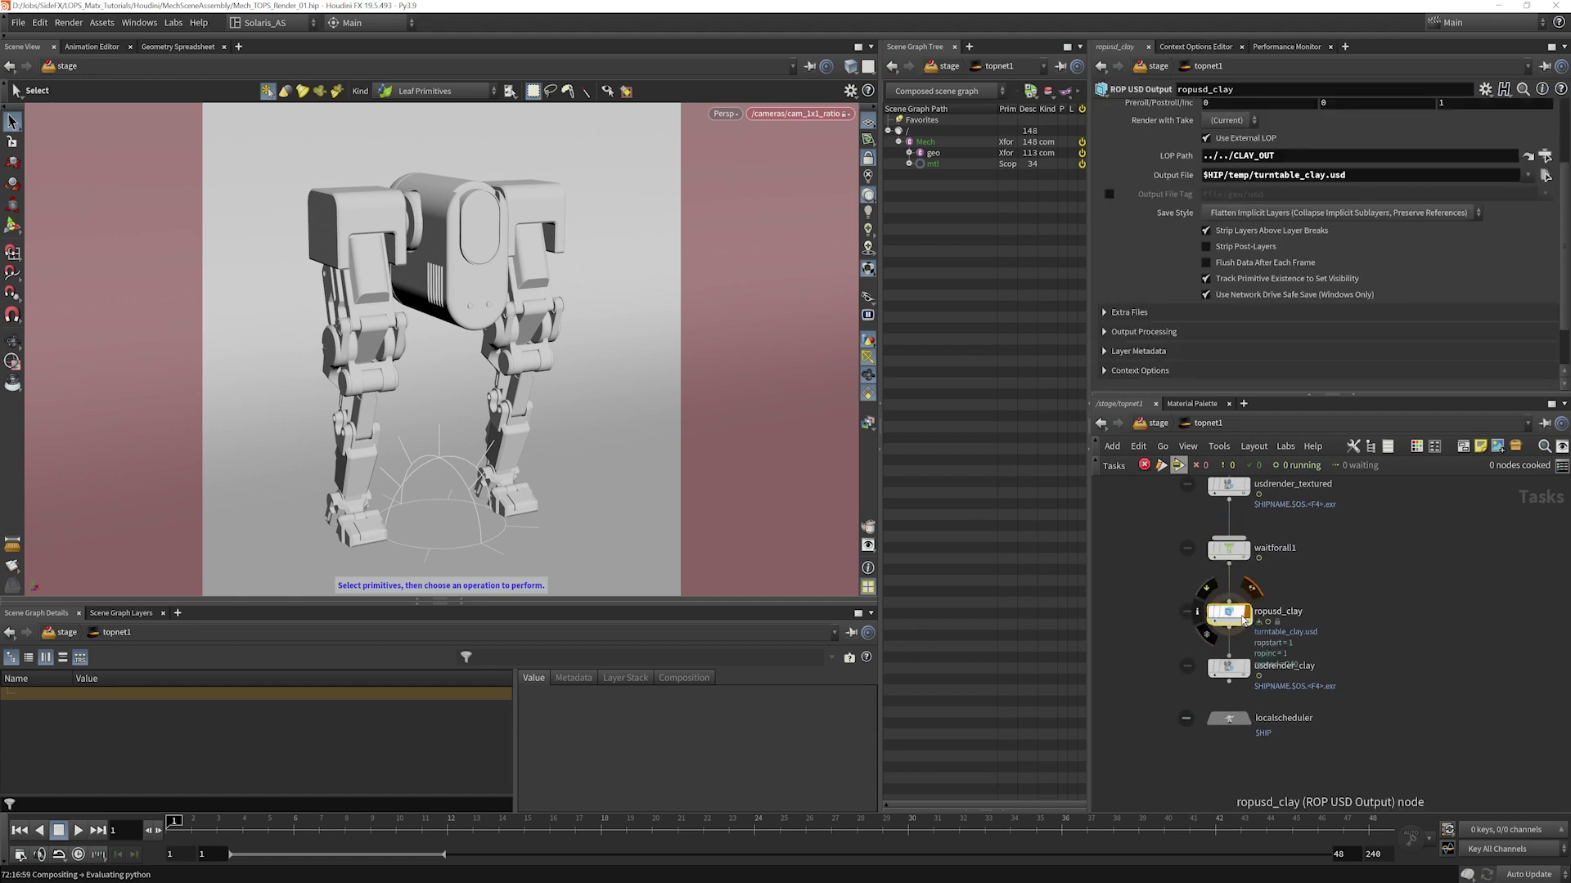
{"action": "left_click", "coordinate": [1245, 669]}
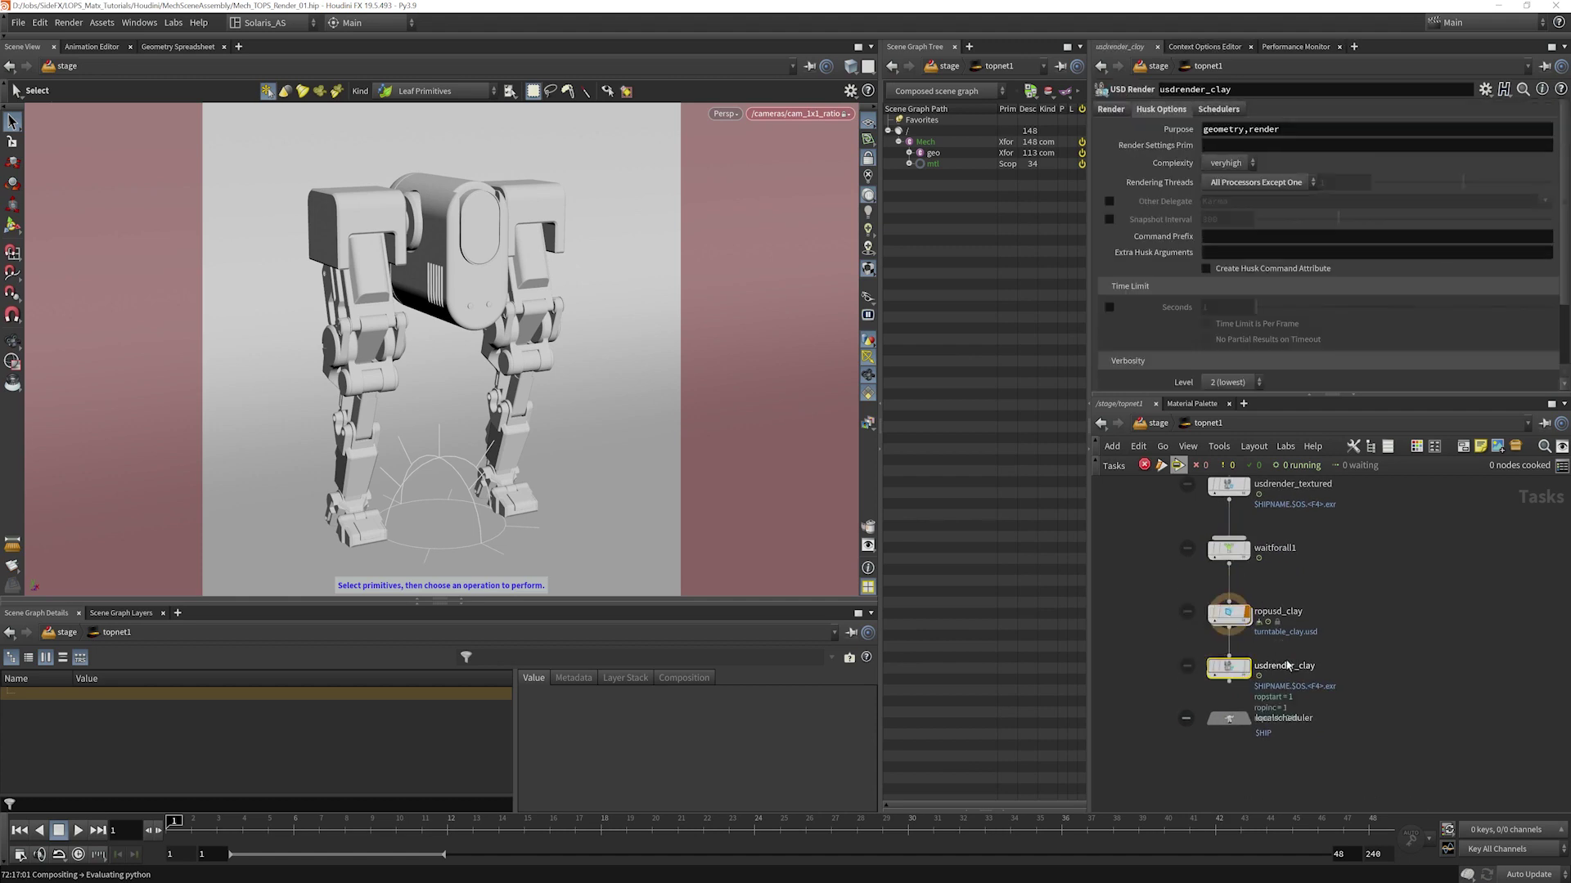
{"action": "mouse_move", "coordinate": [1310, 638]}
{"action": "middle_mouse_down"}
{"action": "mouse_move", "coordinate": [1301, 696]}
{"action": "mouse_move", "coordinate": [1303, 663]}
{"action": "middle_mouse_up"}
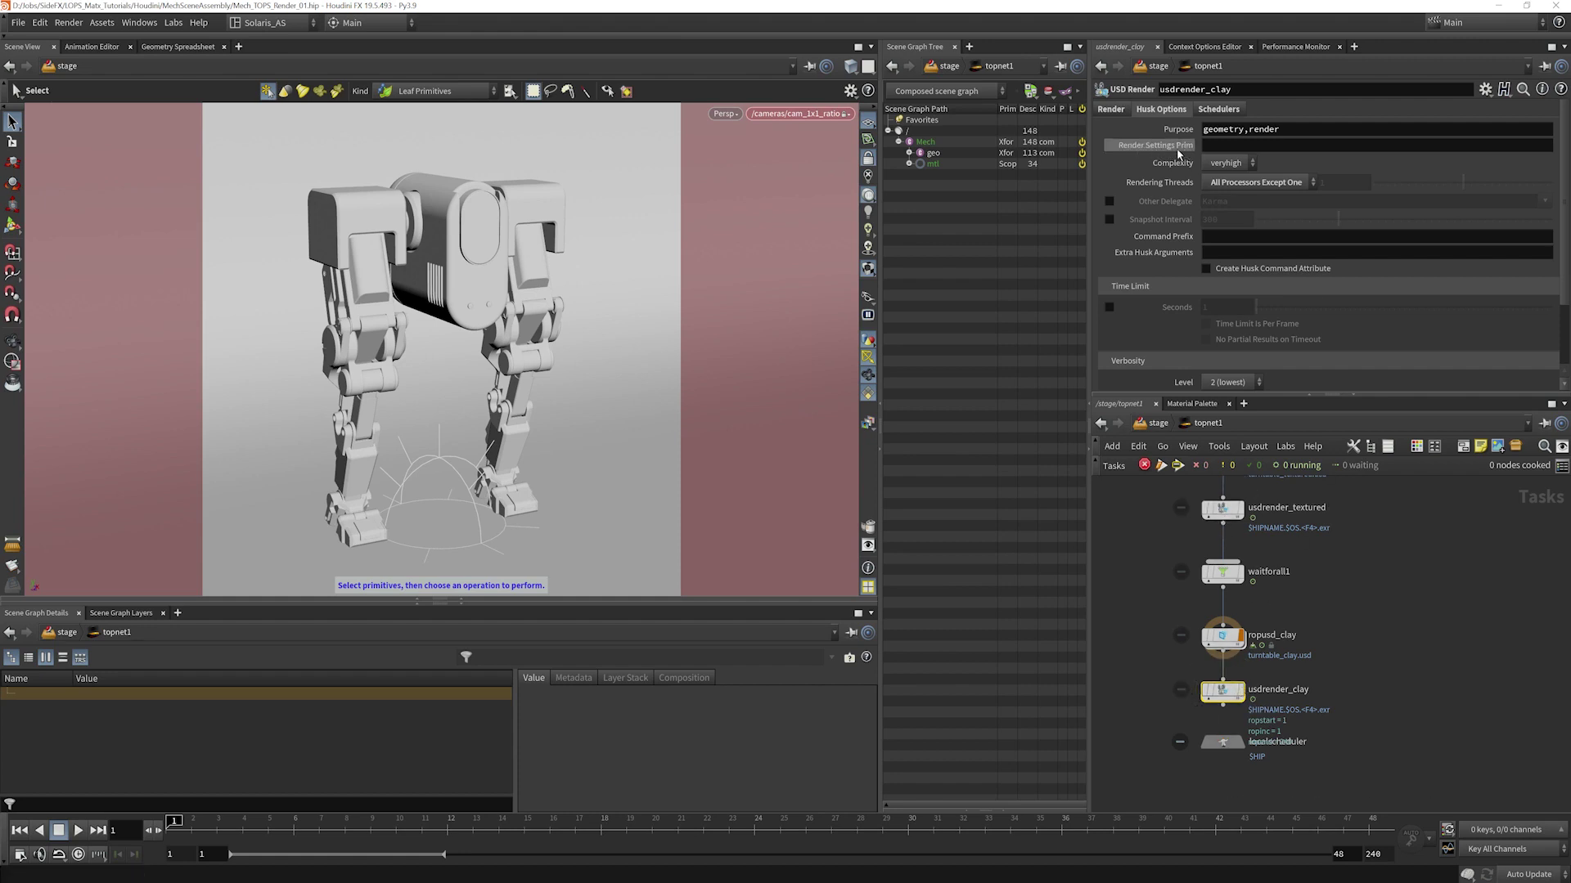
Inspect karmarendersettings on the textured branch of the stage and expand the Render primitive in the scene graph.
{"action": "left_click", "coordinate": [1155, 423]}
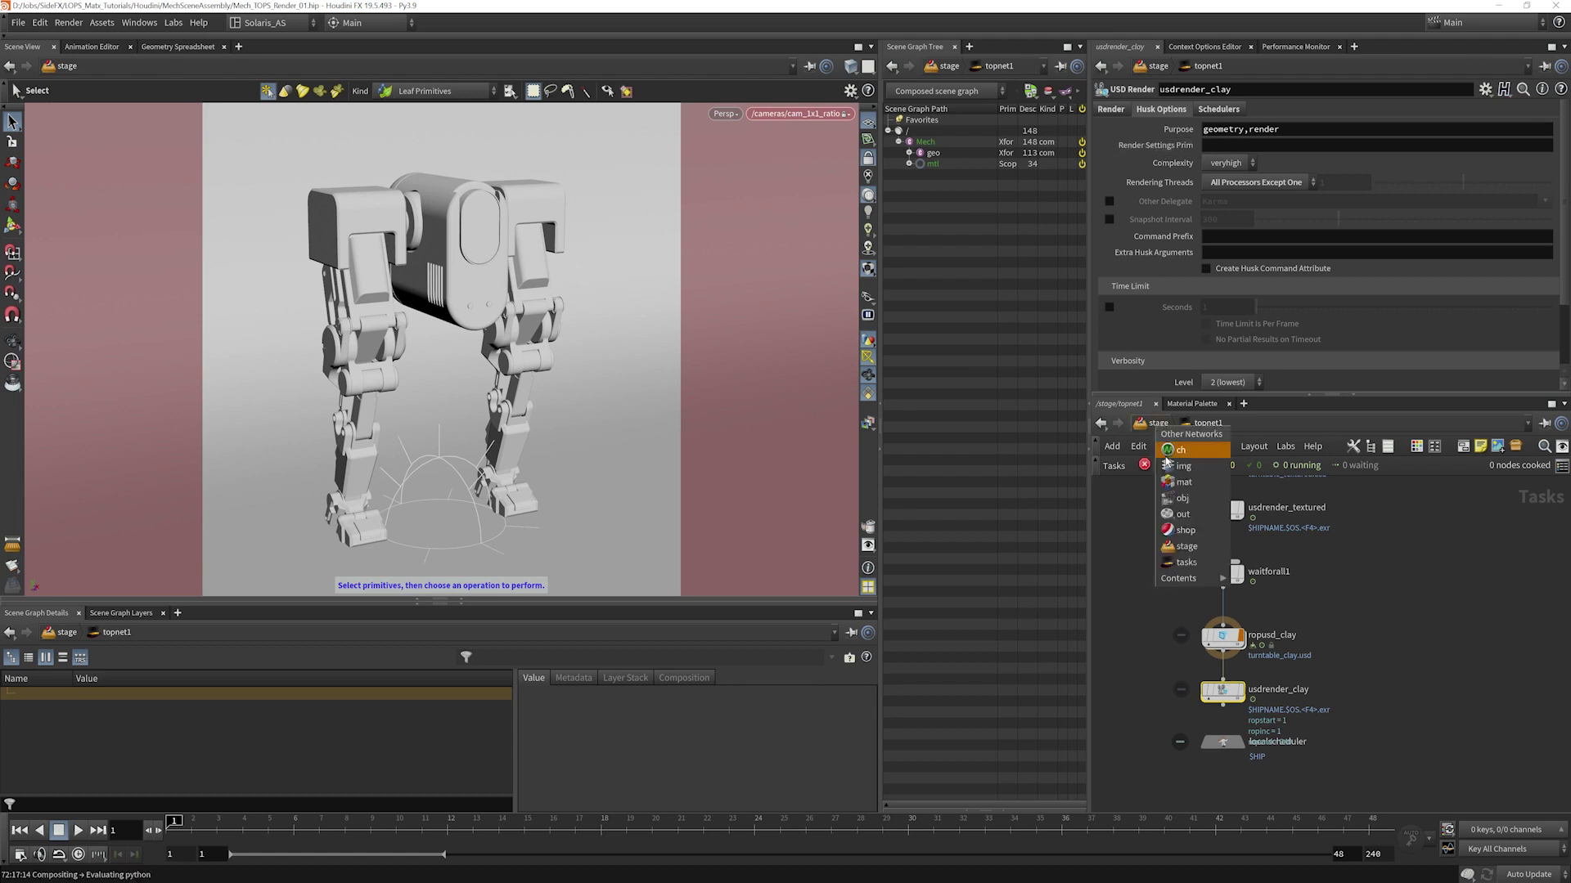
{"action": "left_click", "coordinate": [1148, 596]}
{"action": "left_click", "coordinate": [1157, 423]}
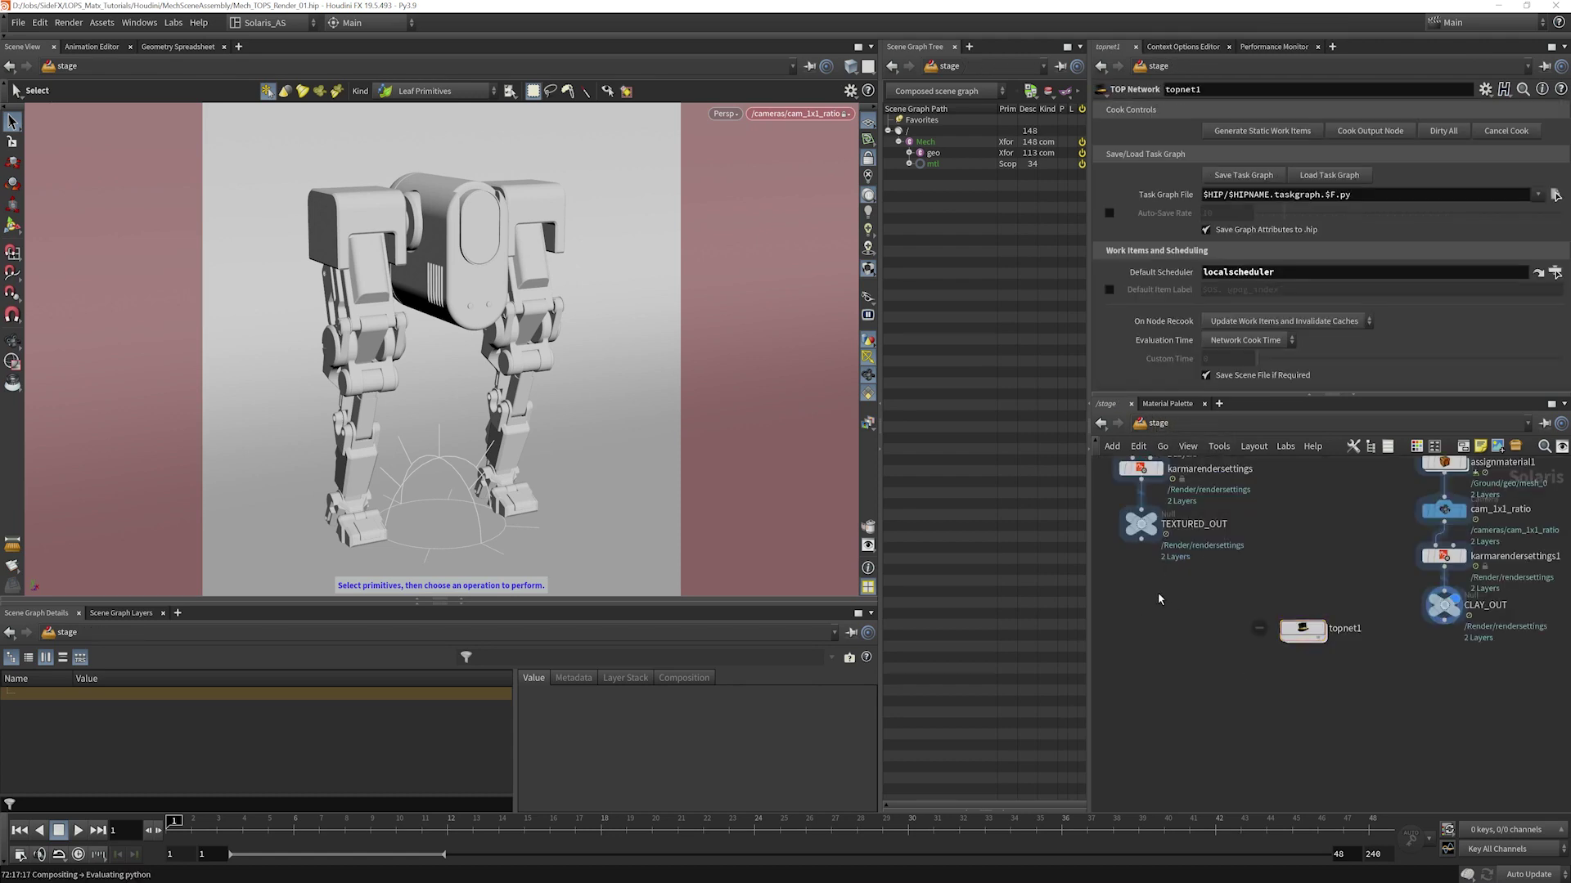
{"action": "middle_click_drag", "start_coordinate": [1122, 494], "coordinate": [1167, 570]}
{"action": "left_click", "coordinate": [1186, 545]}
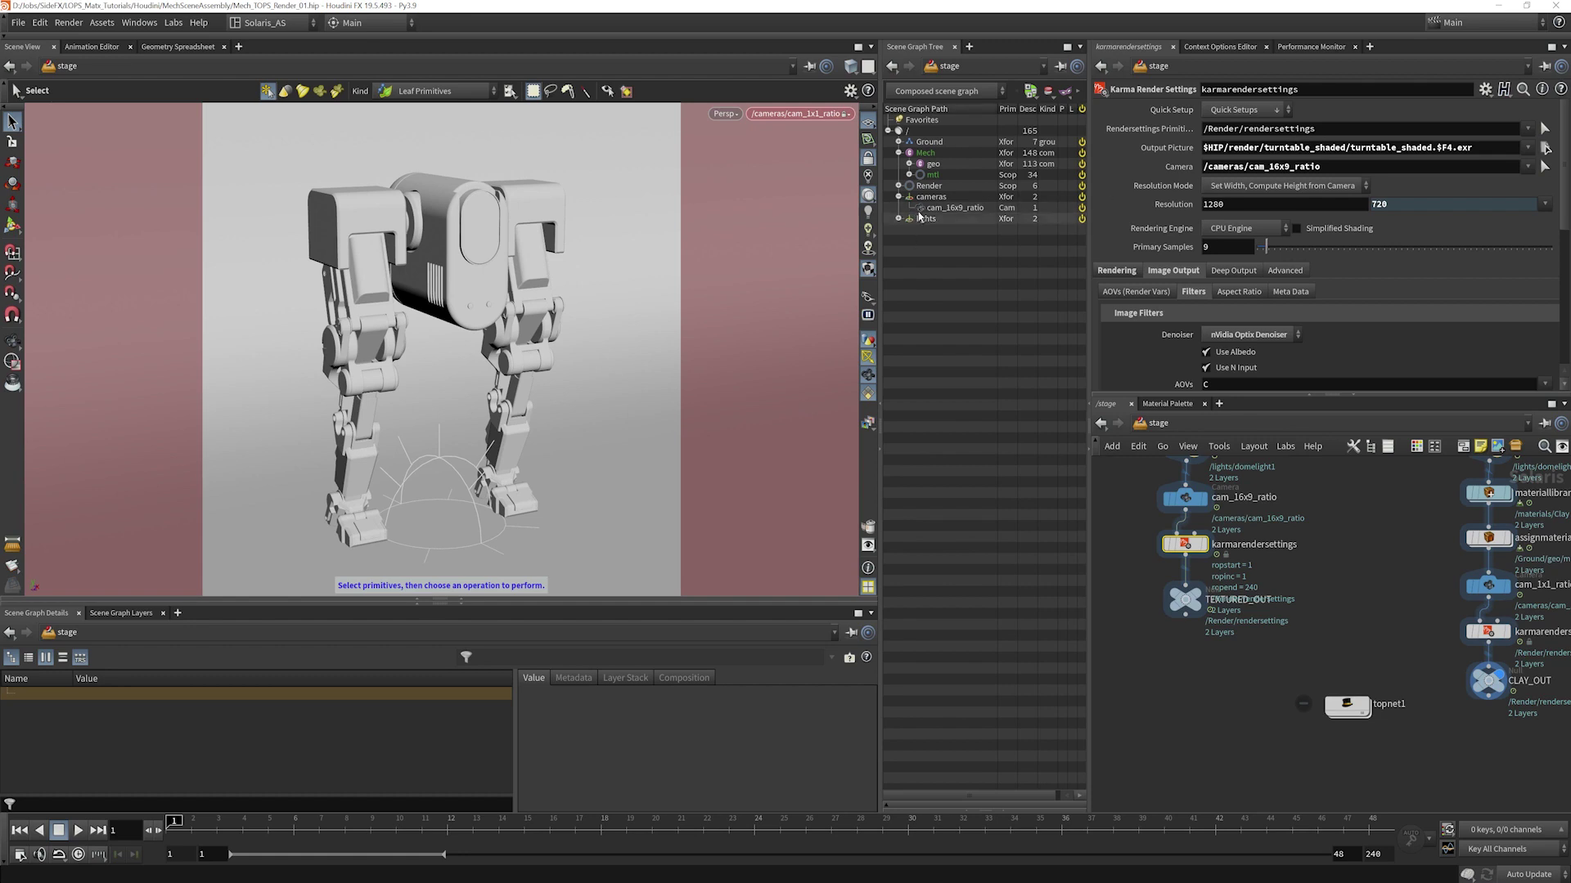
{"action": "left_click", "coordinate": [898, 185]}
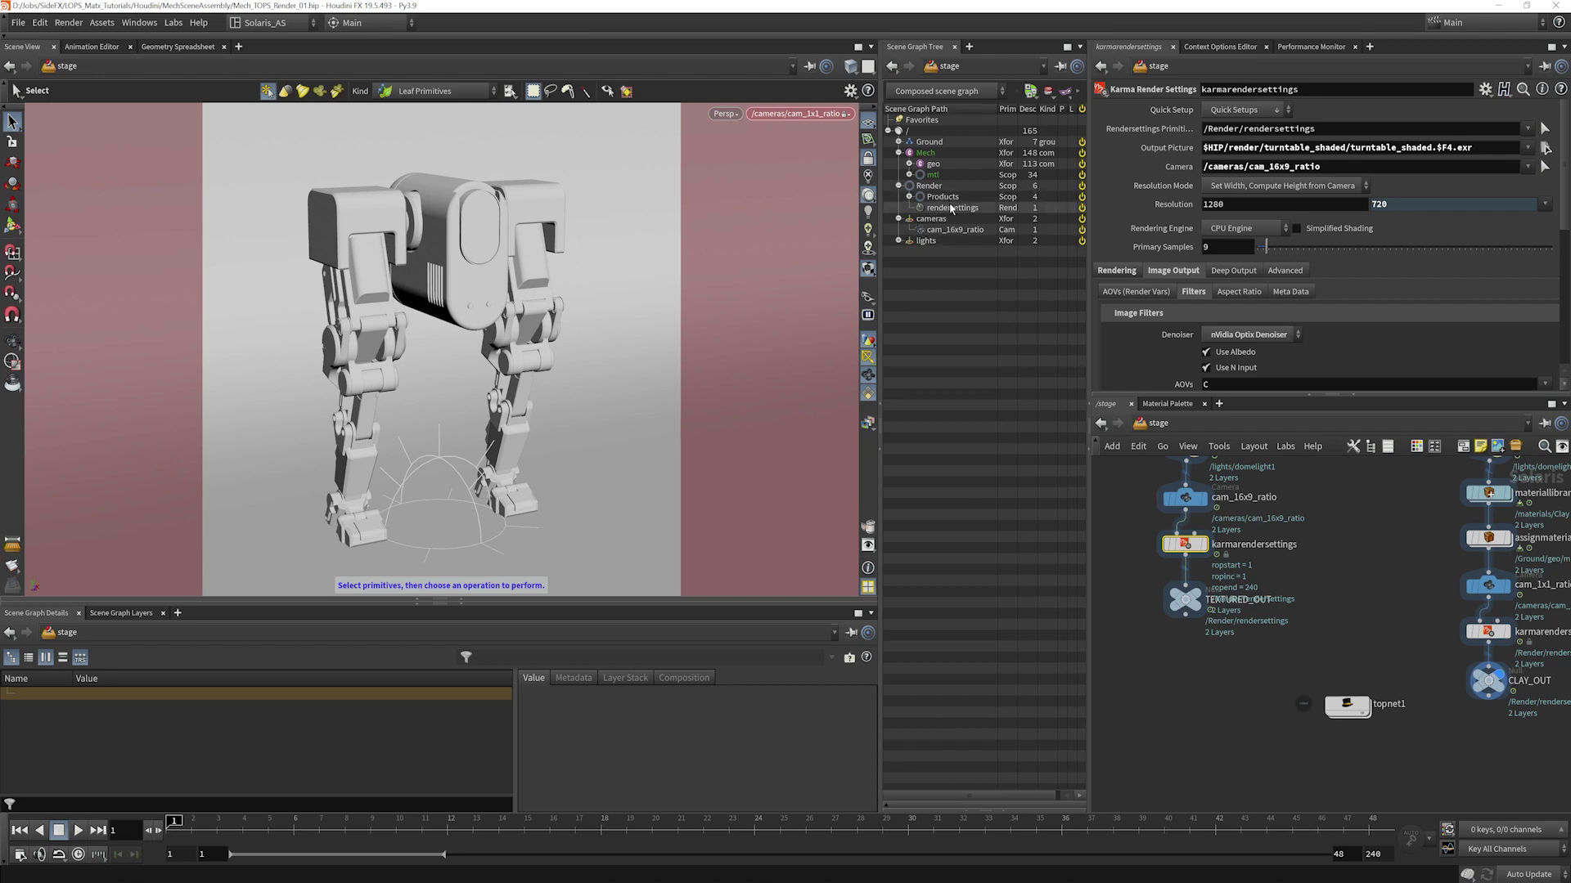
Reopen topnet1 and cook the usdrender_clay node to start the textured and clay render tasks.
{"action": "double_click", "coordinate": [1348, 705]}
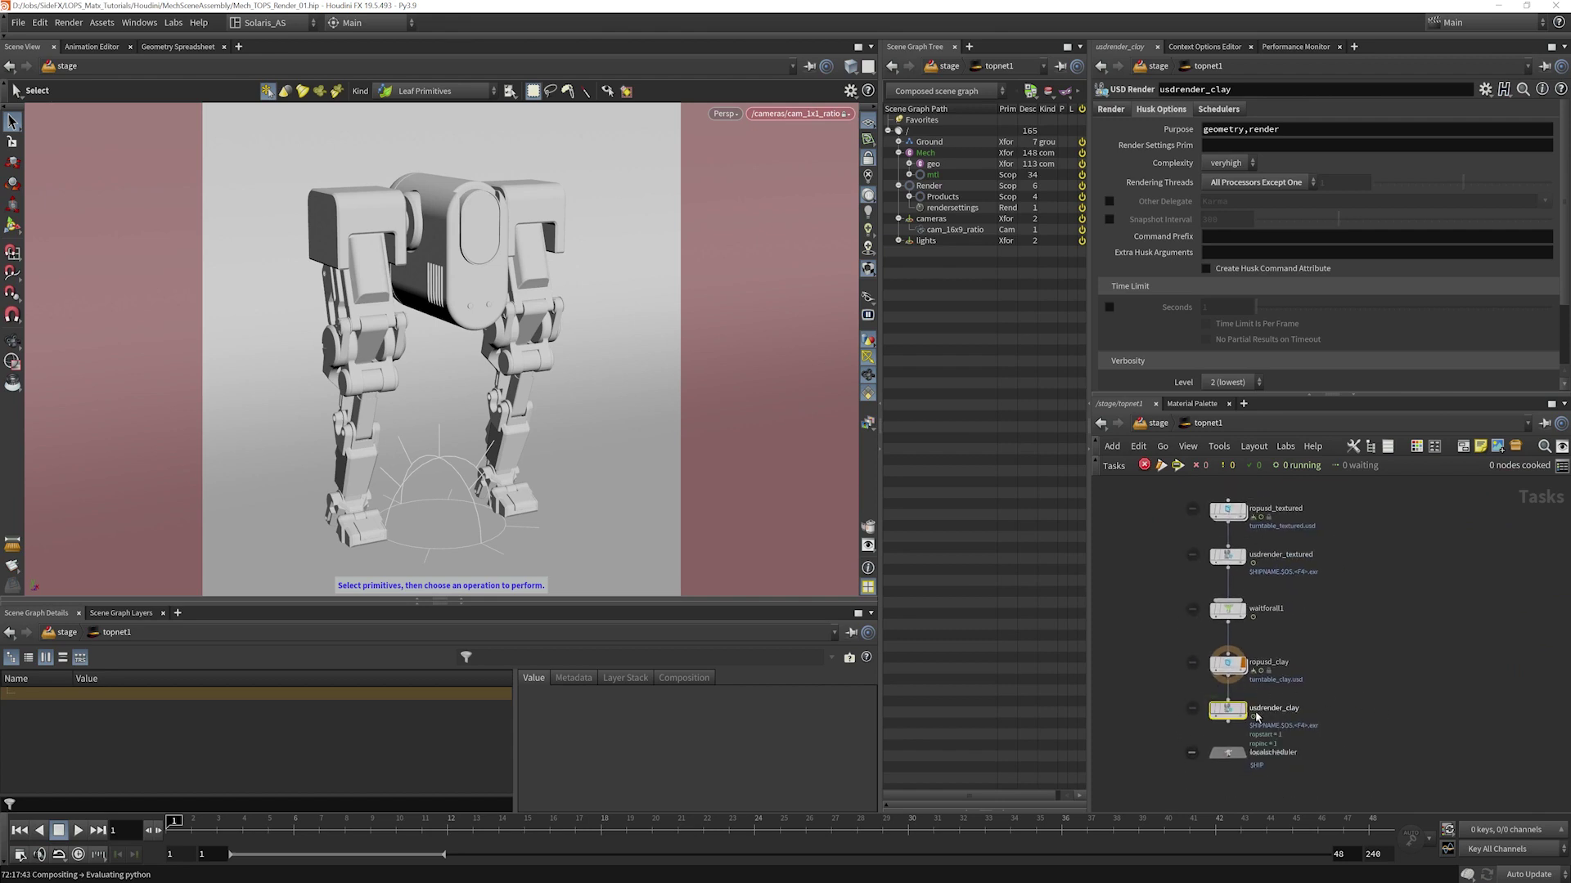
{"action": "right_click", "coordinate": [1233, 716]}
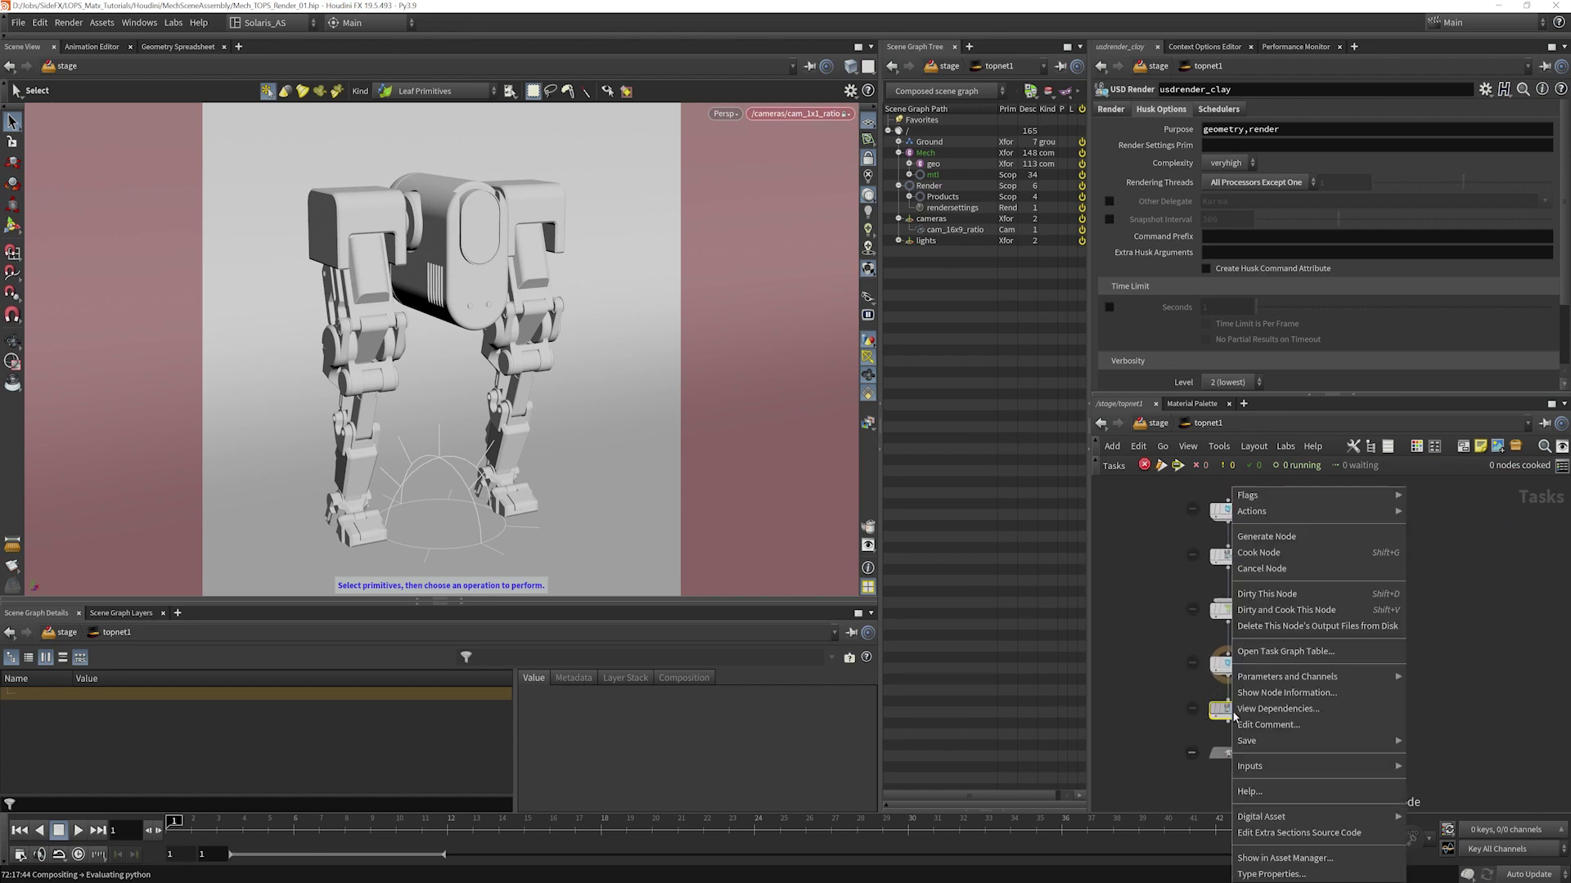
{"action": "left_click", "coordinate": [1296, 554]}
{"action": "left_click", "coordinate": [1251, 590]}
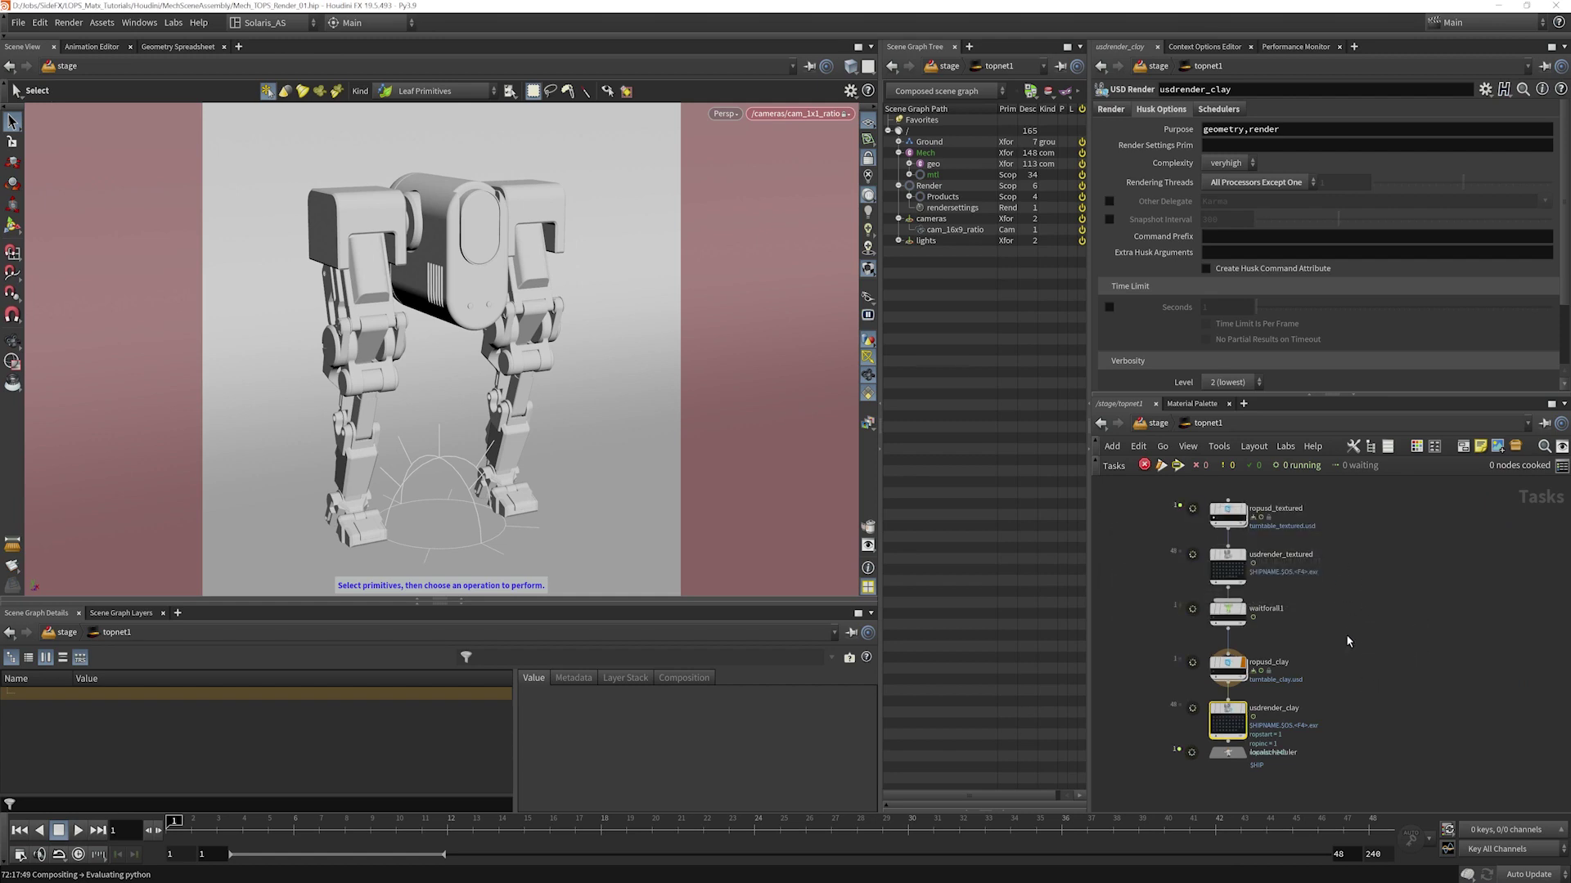
{"action": "scroll", "coordinate": [1332, 606], "scroll_direction": "up", "scroll_amount": 2}
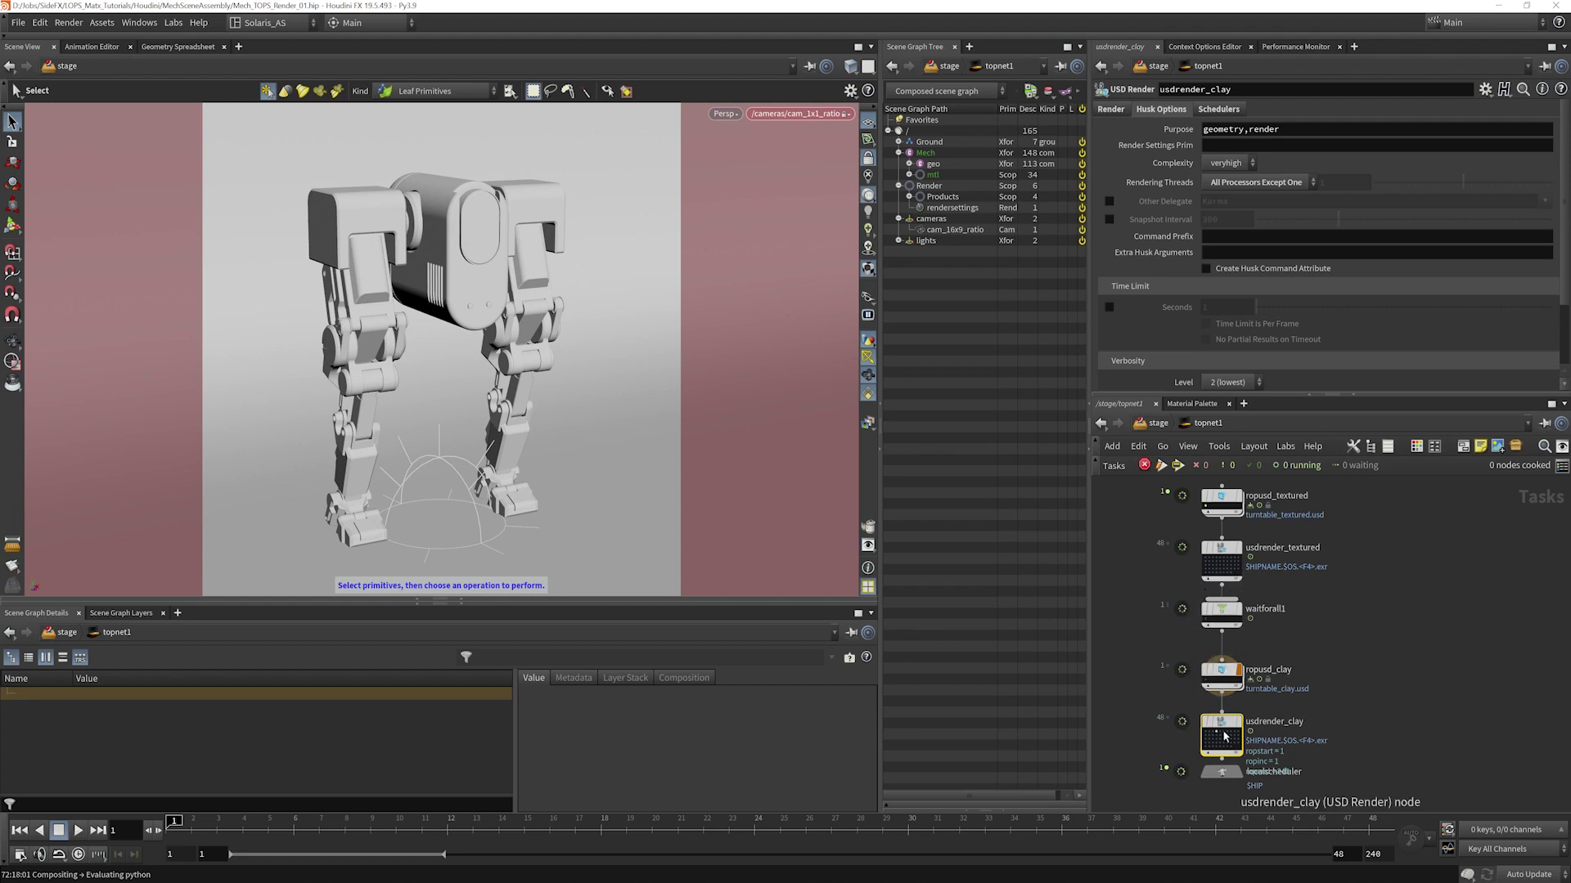
{"action": "middle_click_drag", "start_coordinate": [1311, 720], "coordinate": [1314, 702]}
{"action": "left_click_drag", "start_coordinate": [1219, 755], "coordinate": [1219, 768]}
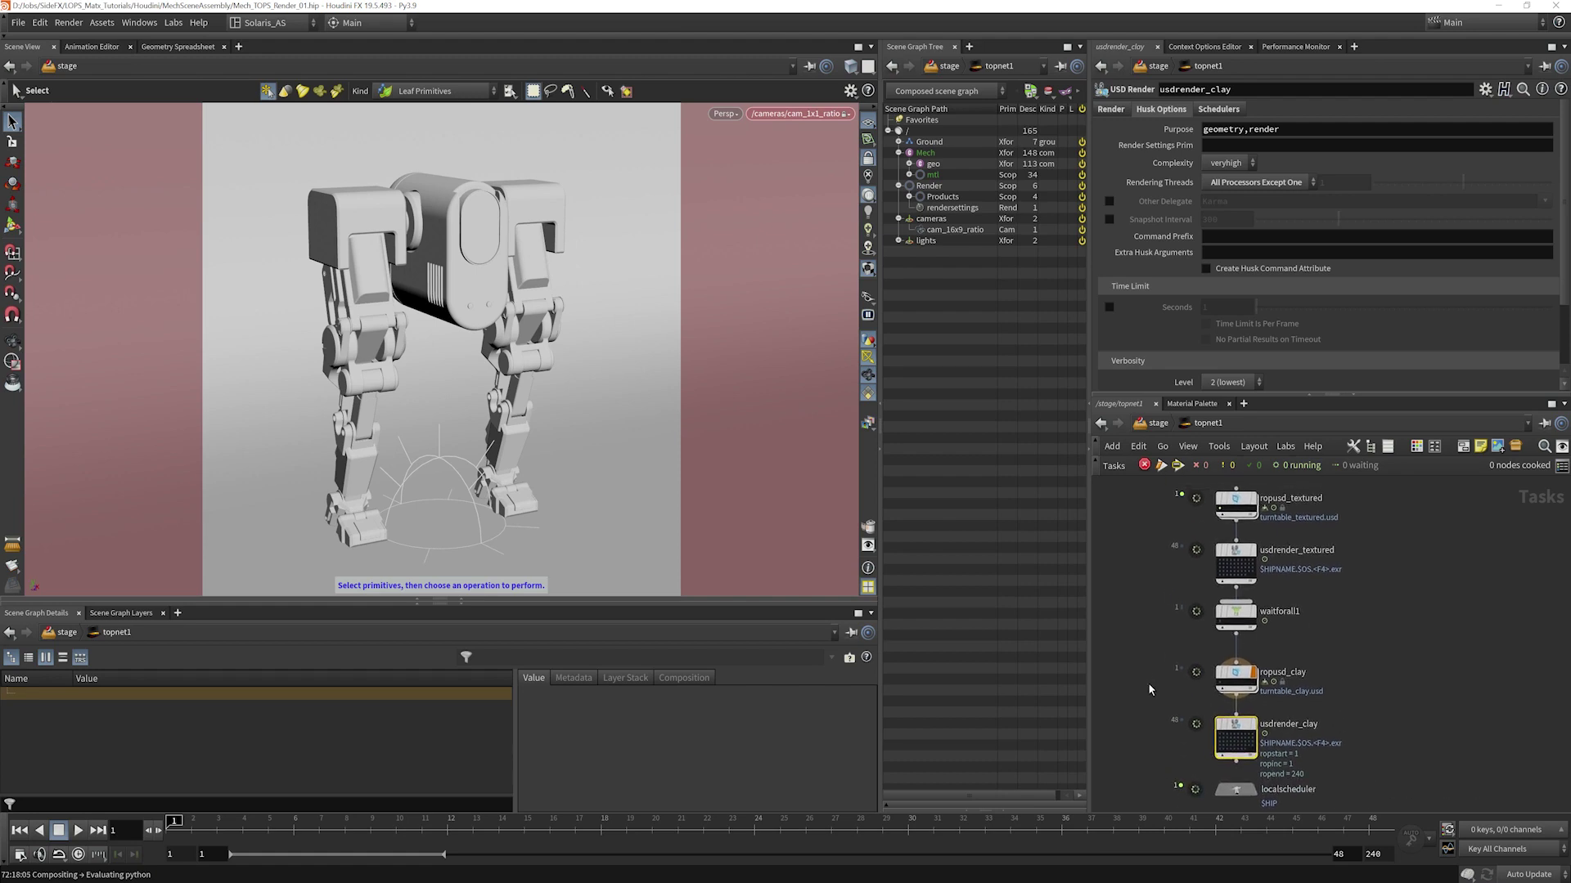